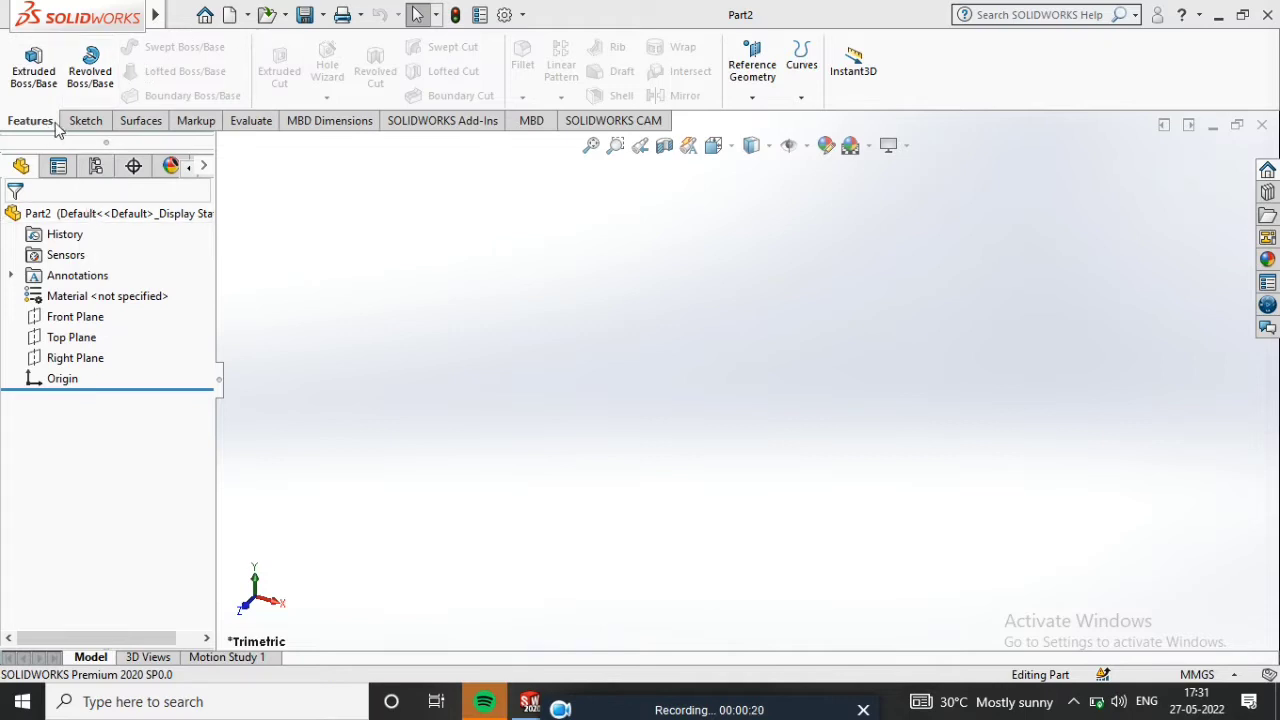
Start a new sketch on the Top Plane
left_click(86, 123)
left_click(50, 124)
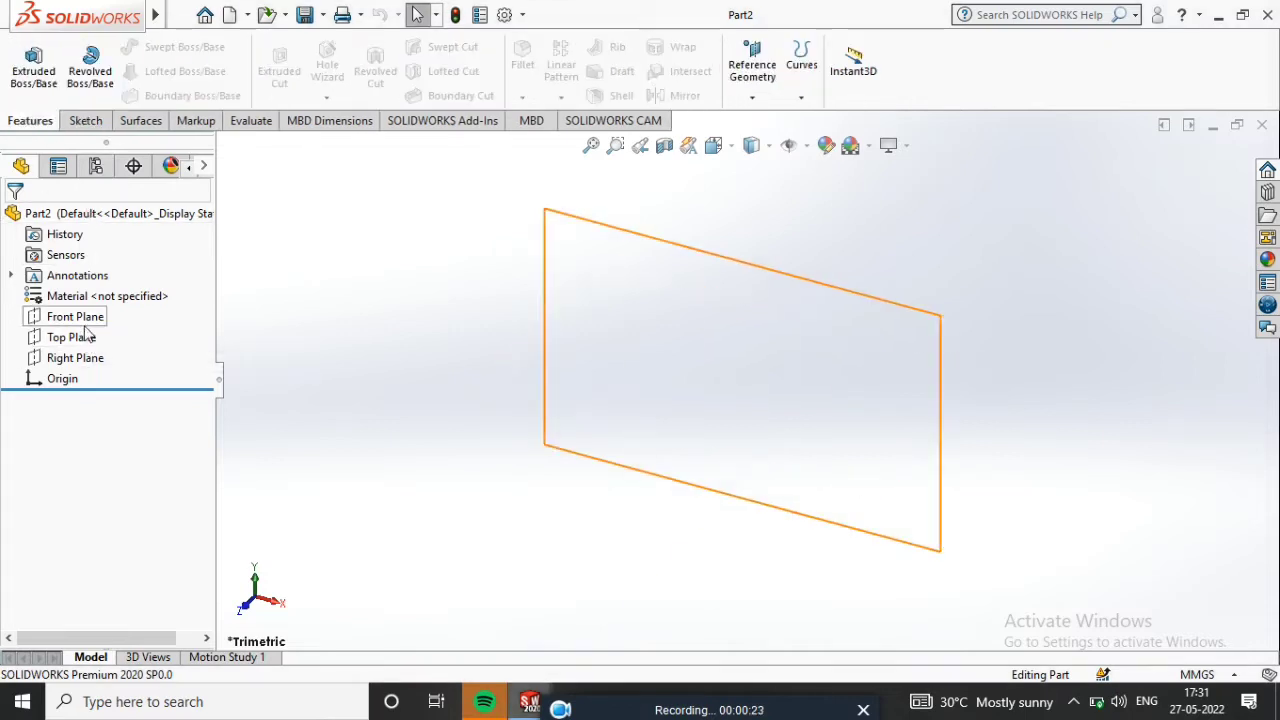
left_click(88, 340)
right_click(642, 293)
left_click(767, 278)
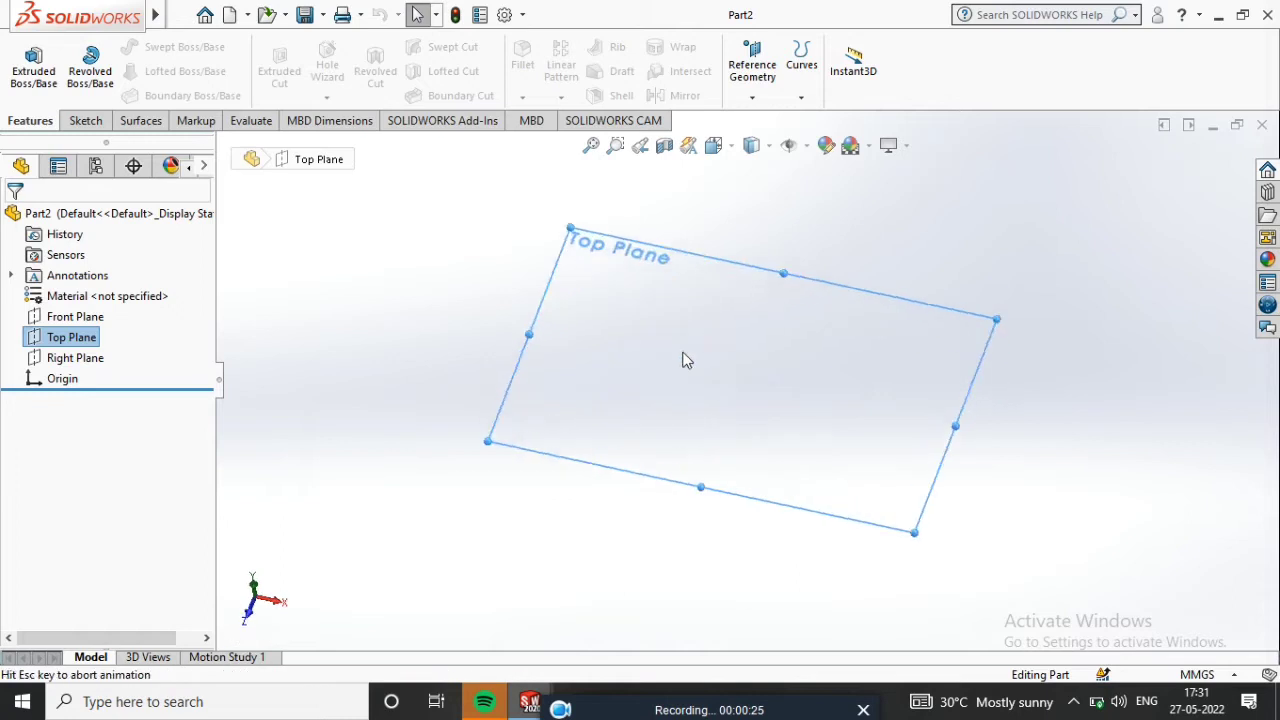
right_click(690, 342)
left_click(691, 328)
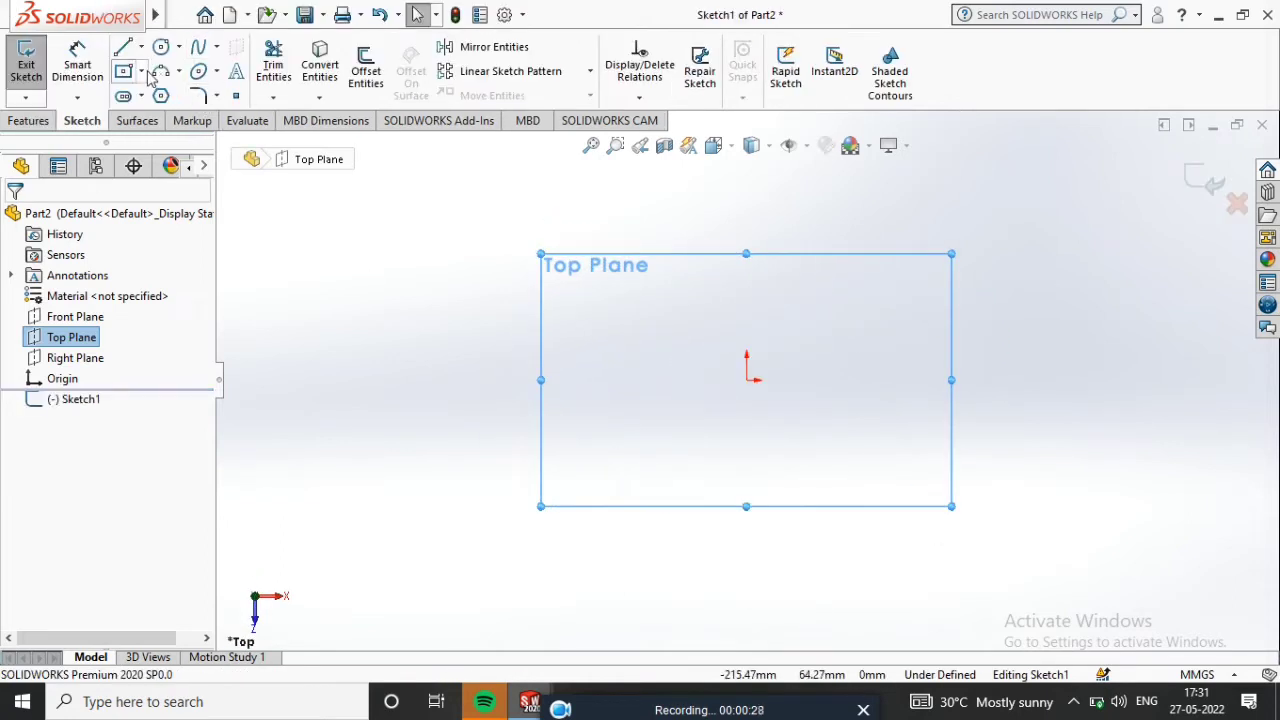
Sketch a horizontal centerline about 140 mm long from the origin toward negative X
left_click(141, 47)
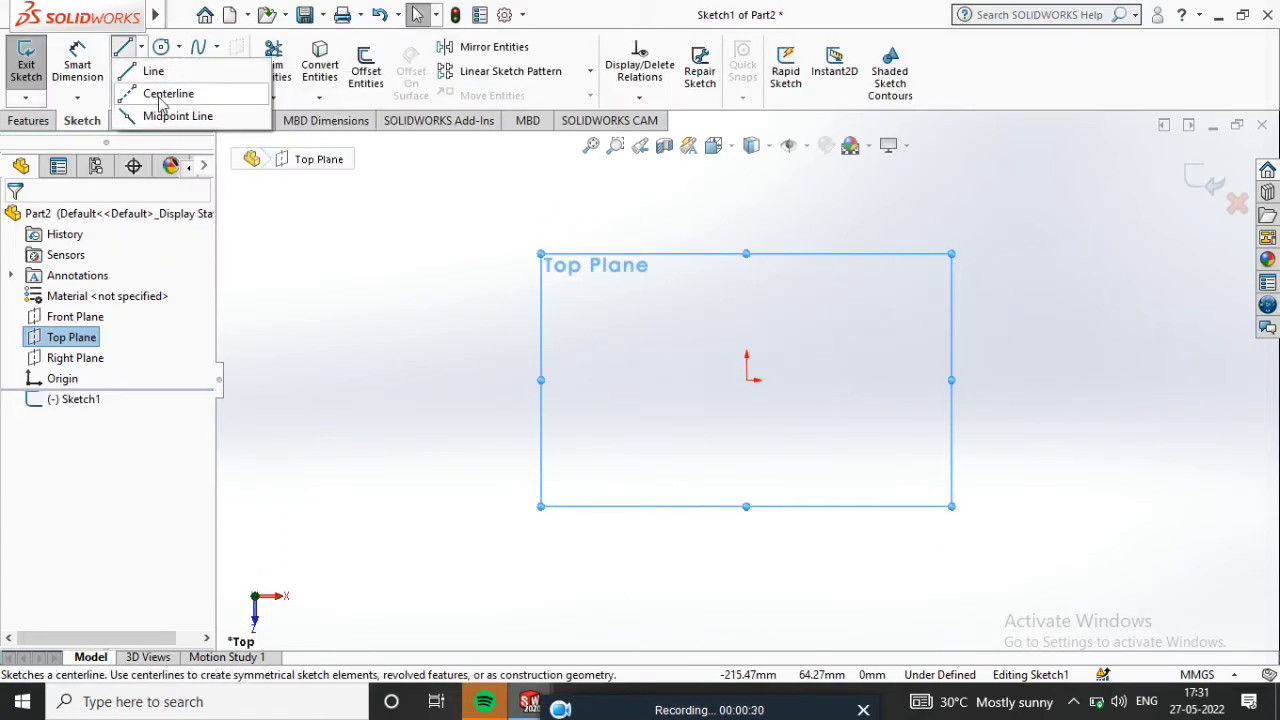
left_click(150, 69)
left_click(759, 411)
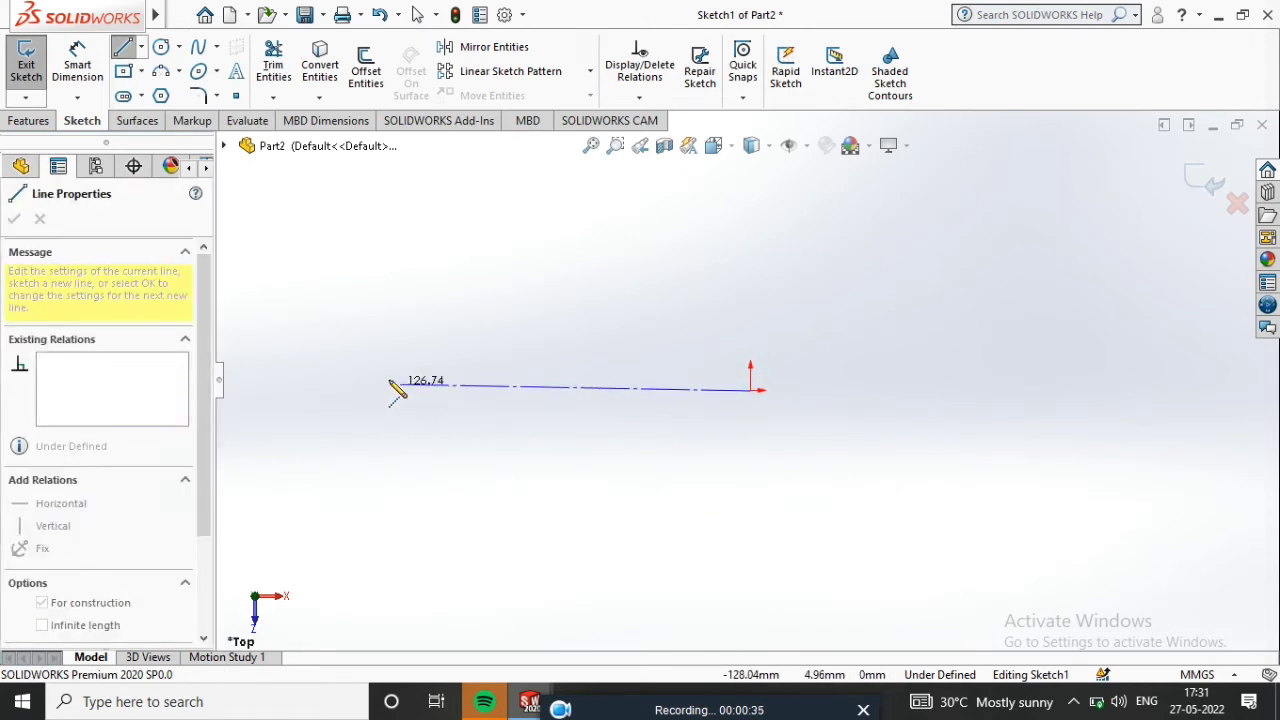
left_click(345, 390)
right_click(430, 305)
left_click(440, 316)
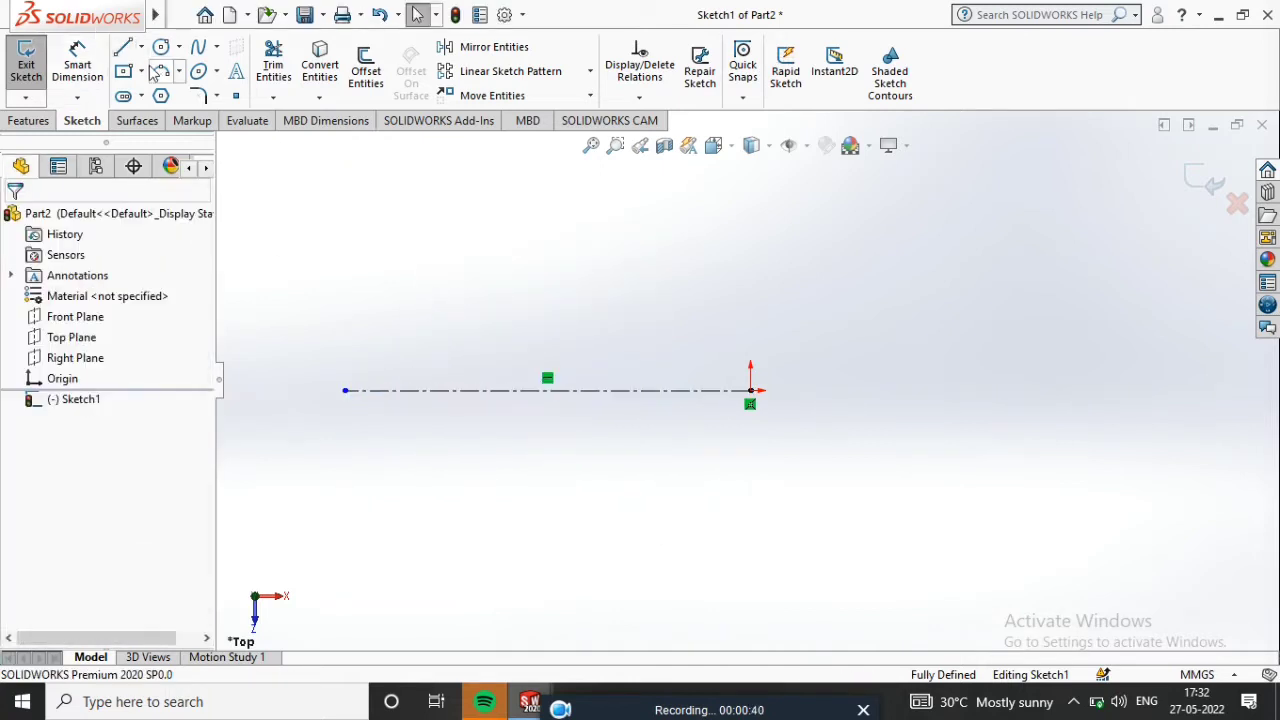
Sketch a vertical centerline about 147 mm long crossing the free end of the horizontal centerline
left_click(141, 47)
left_click(152, 91)
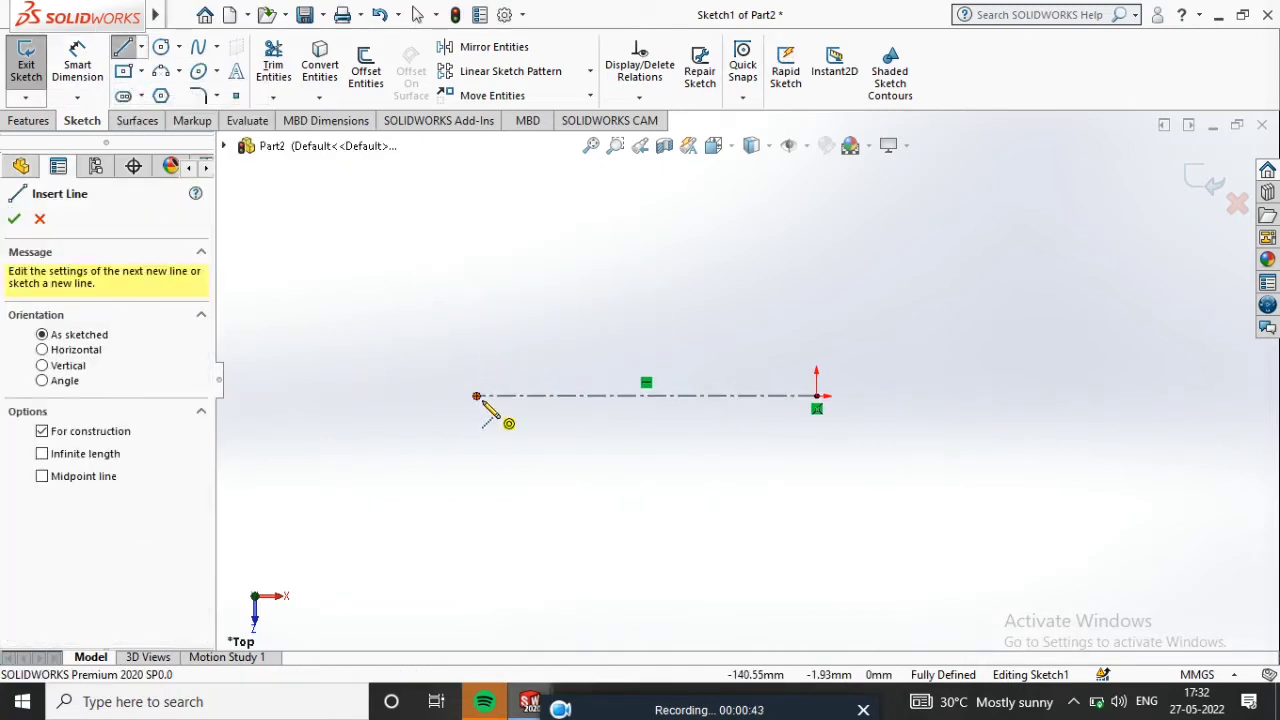
left_click(478, 568)
left_click(477, 218)
right_click(634, 214)
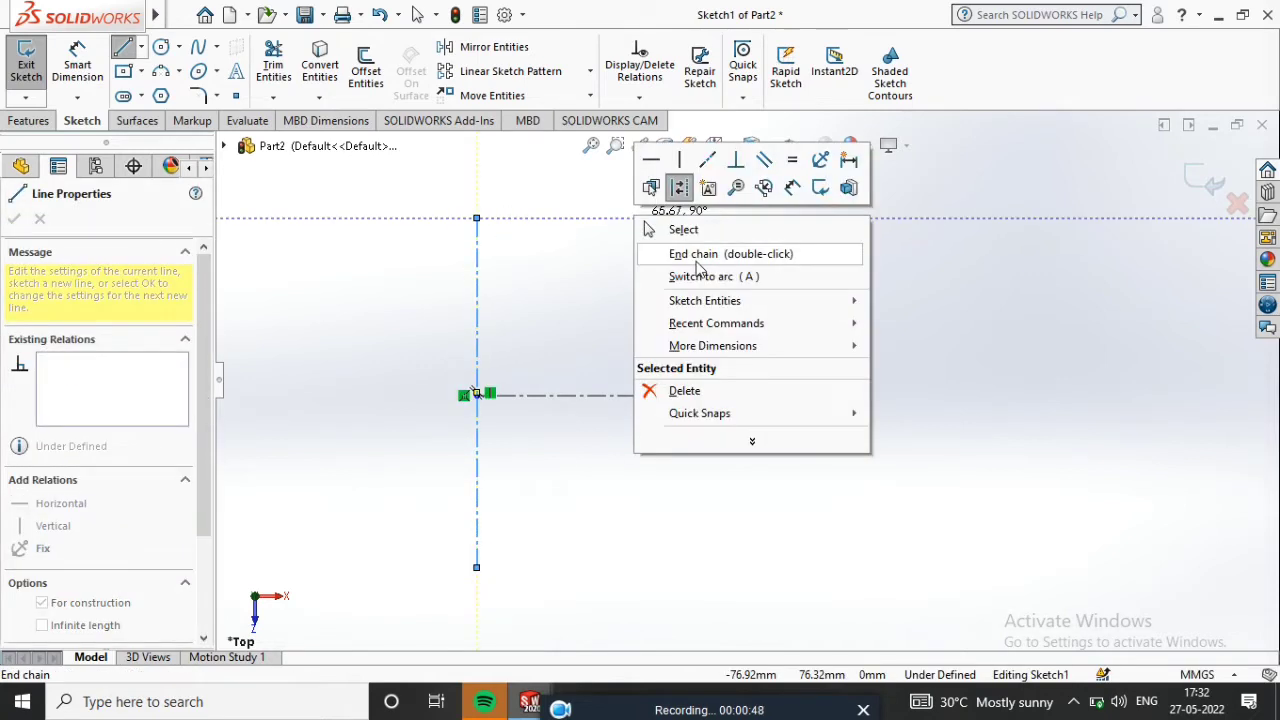
left_click(697, 253)
Sketch a vertical centerline about 75 mm long upward from the origin
left_click(141, 47)
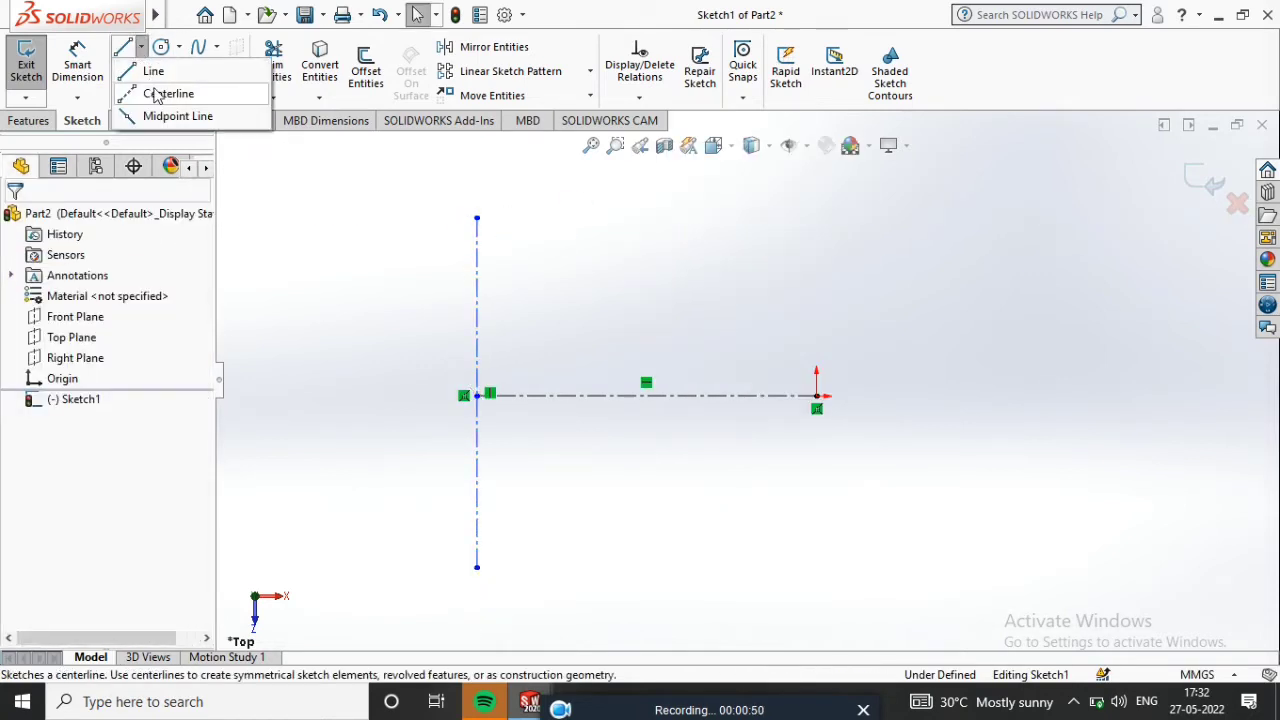
left_click(152, 91)
left_click(816, 395)
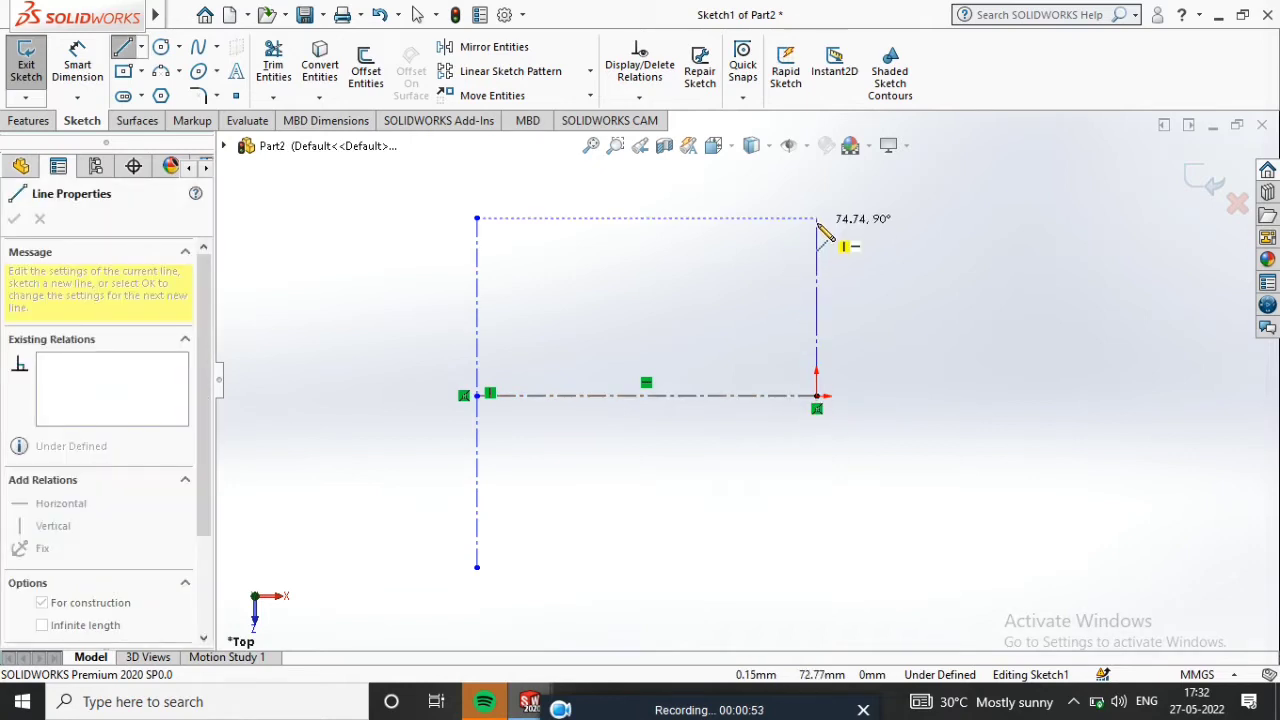
right_click(789, 250)
left_click(804, 265)
scroll(461, 311, "up", 3)
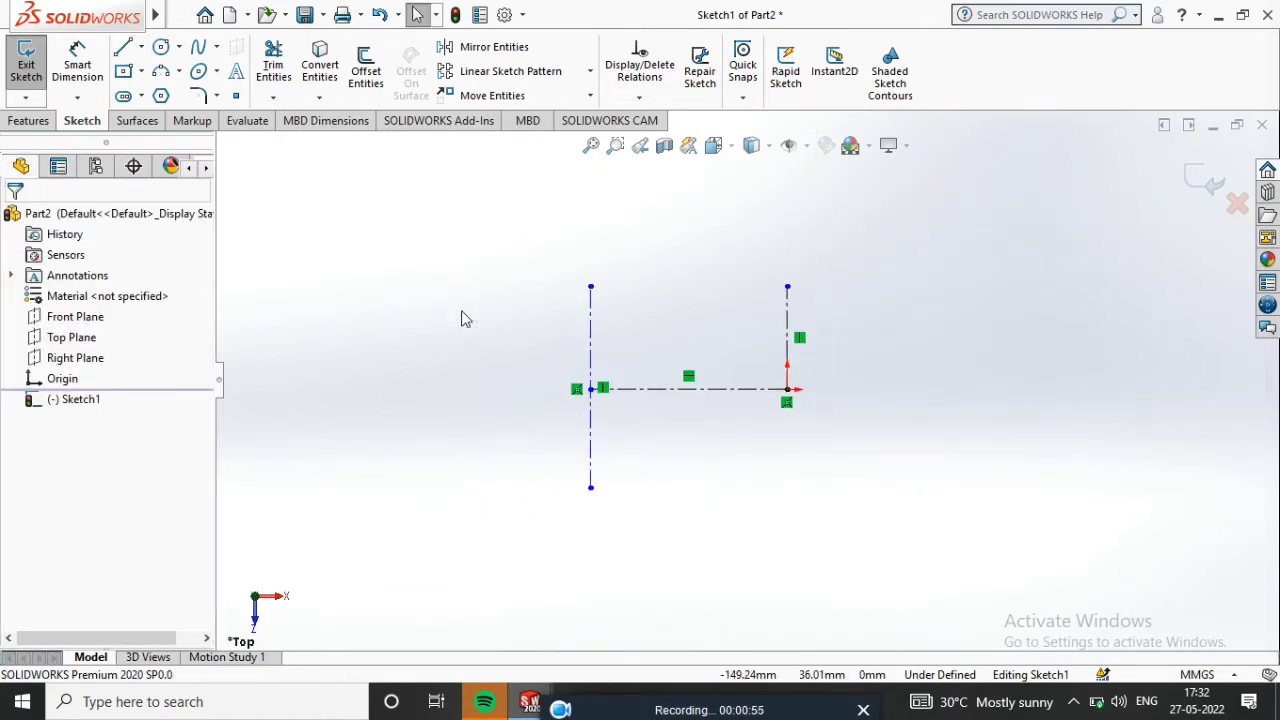
scroll(590, 420, "down", 2)
scroll(685, 366, "up", 2)
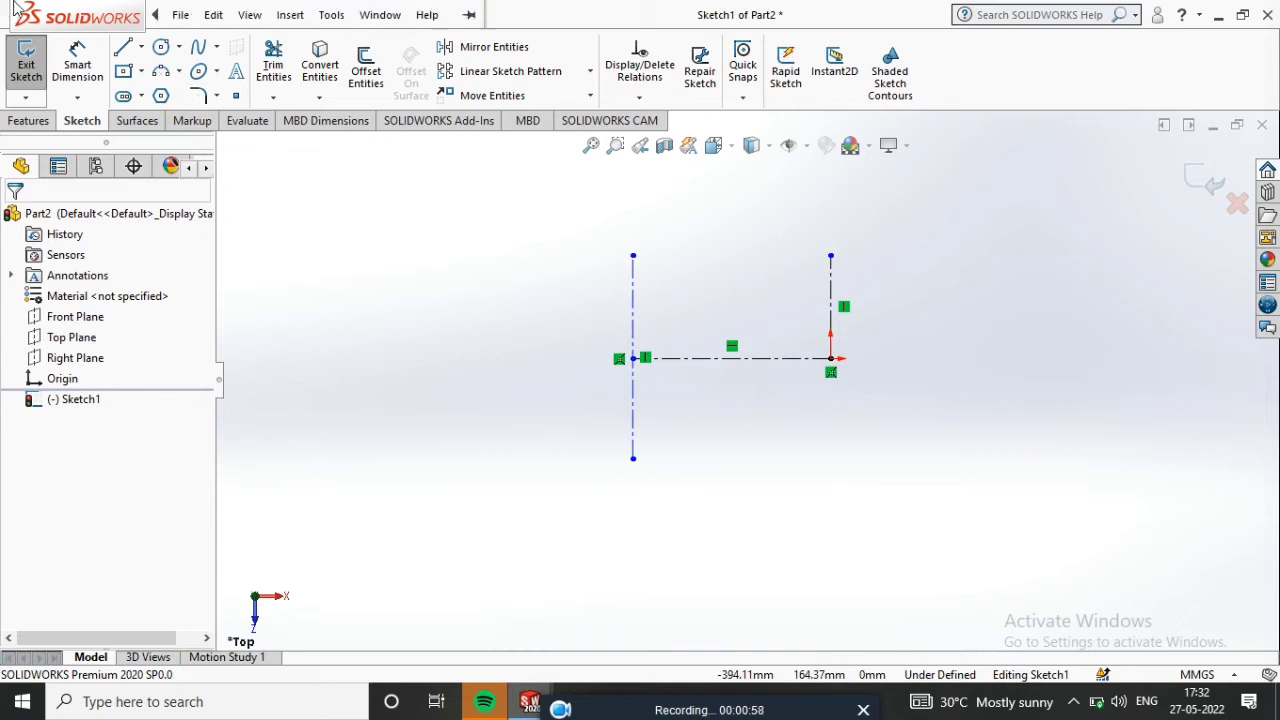
Dimension the length of the vertical centerline away from the origin as 102 mm
left_click(80, 70)
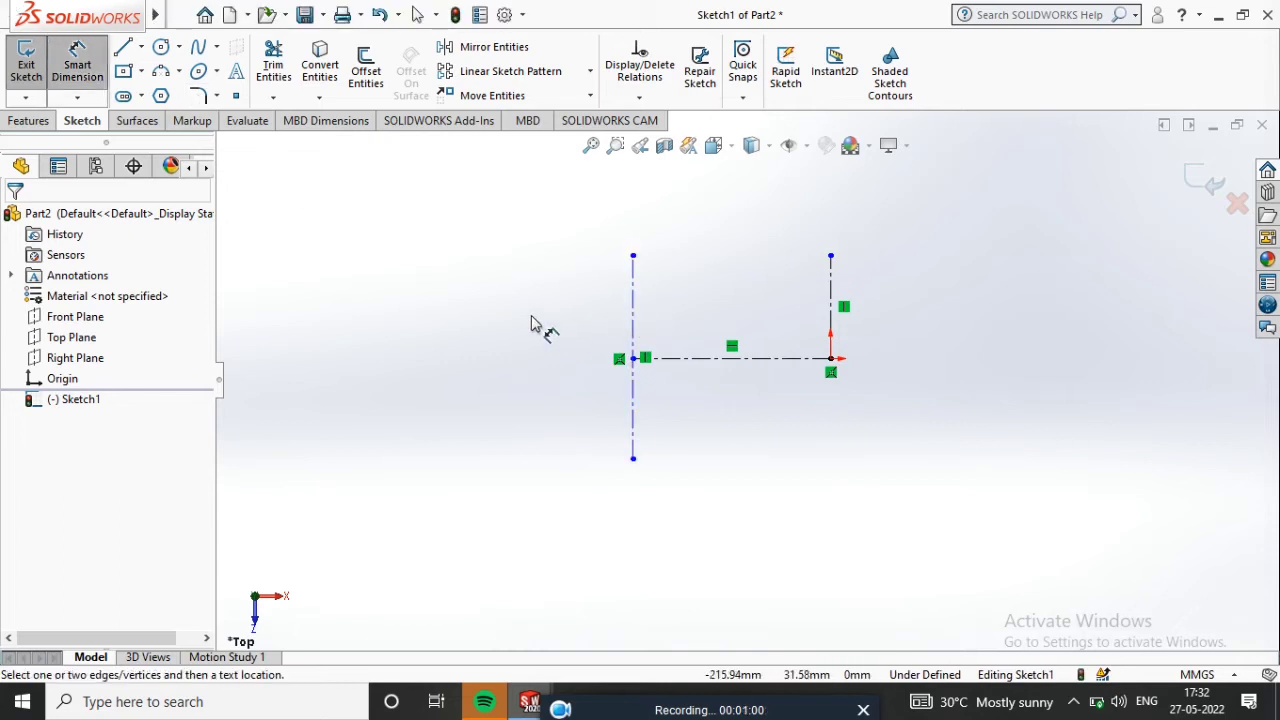
left_click(634, 323)
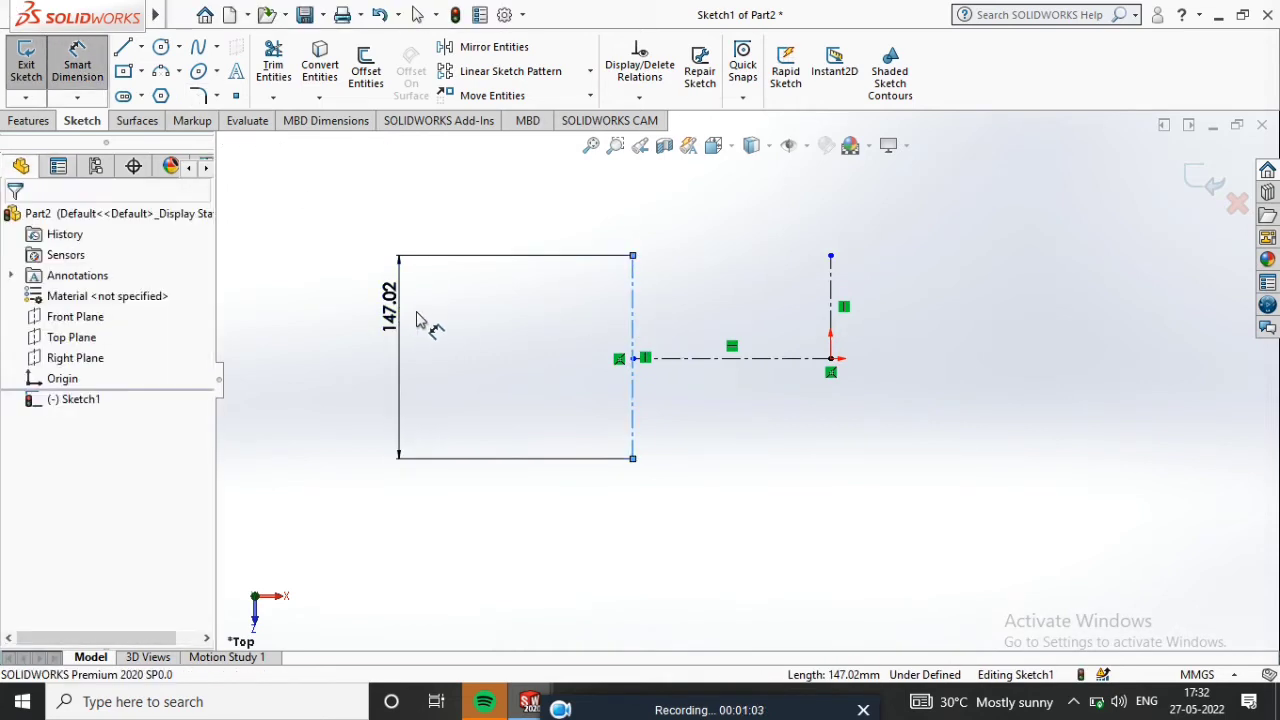
left_click(429, 323)
type("102")
key("Return")
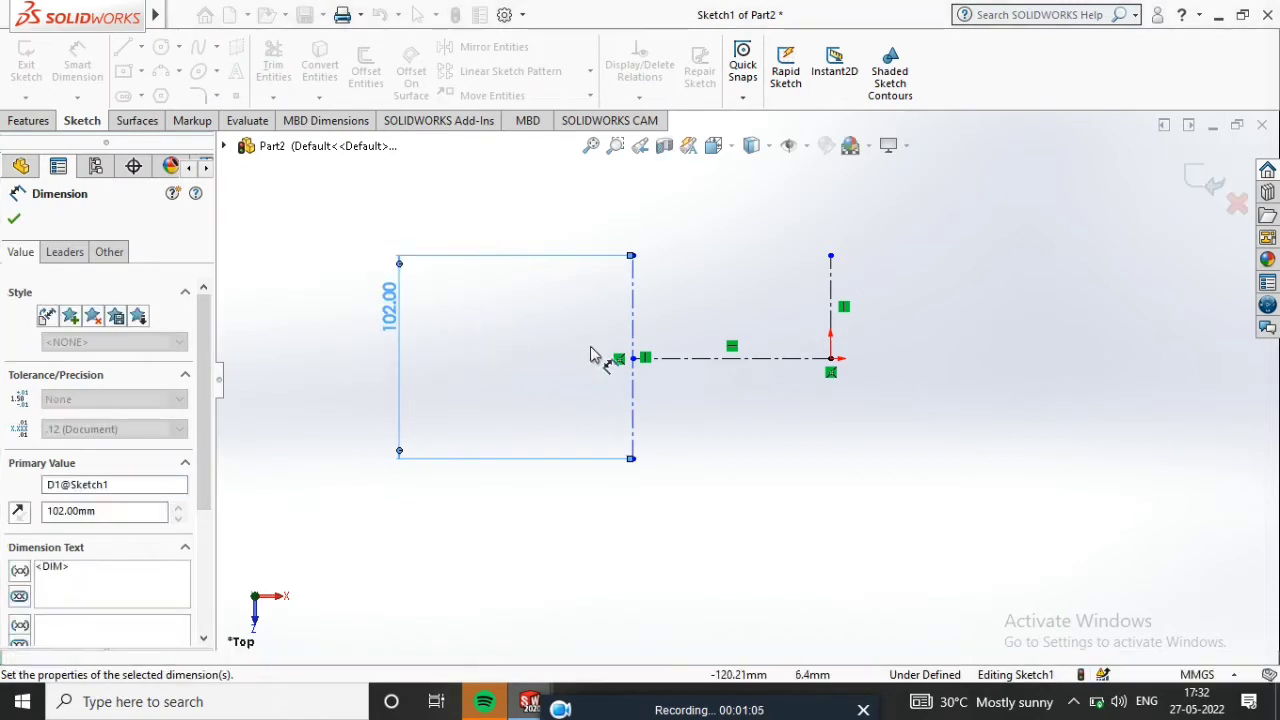
Dimension the horizontal distance from the origin to the 102 mm vertical centerline as 268 mm
left_click(831, 360)
left_click(632, 390)
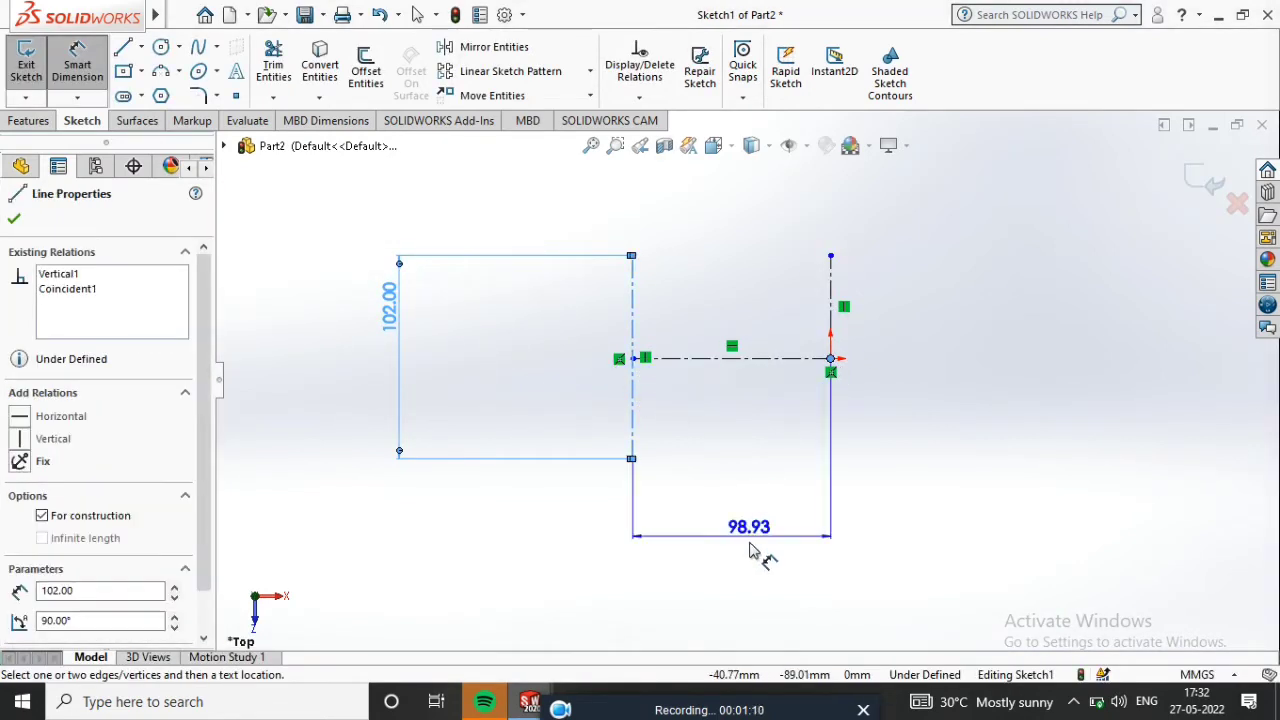
left_click(755, 527)
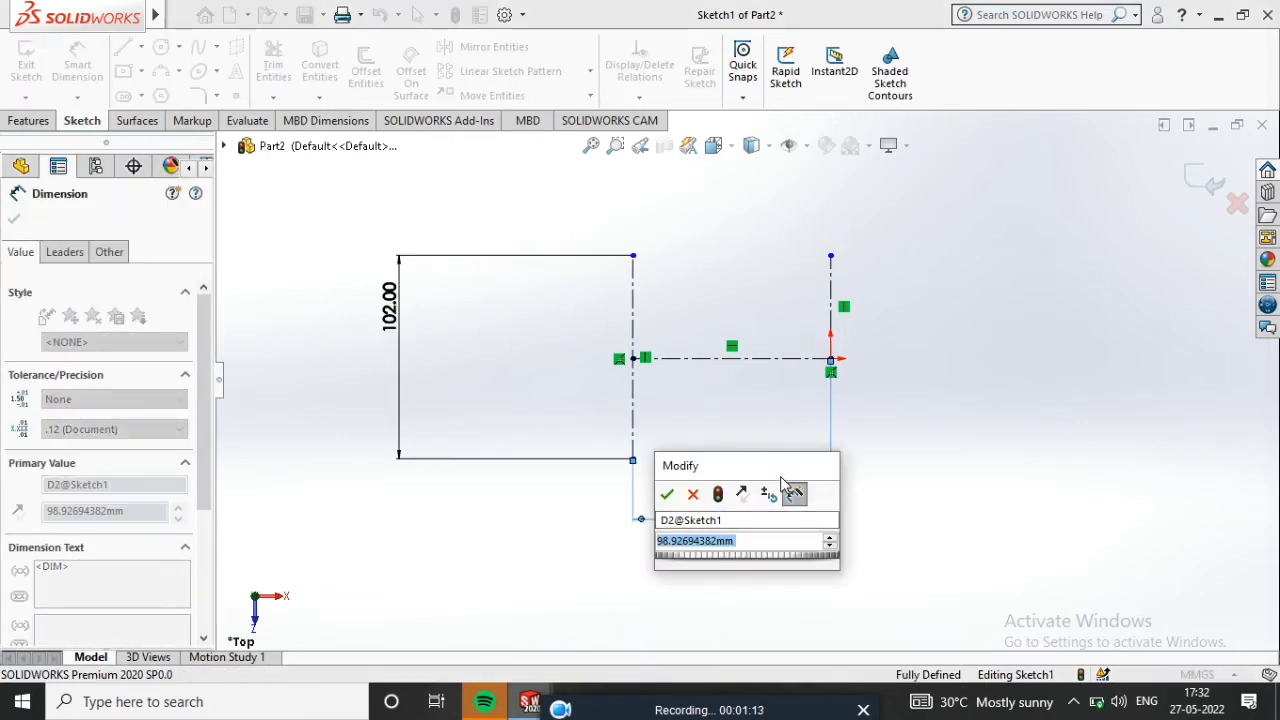
type("268")
key("Return")
scroll(511, 416, "up", 4)
scroll(520, 360, "down", 3)
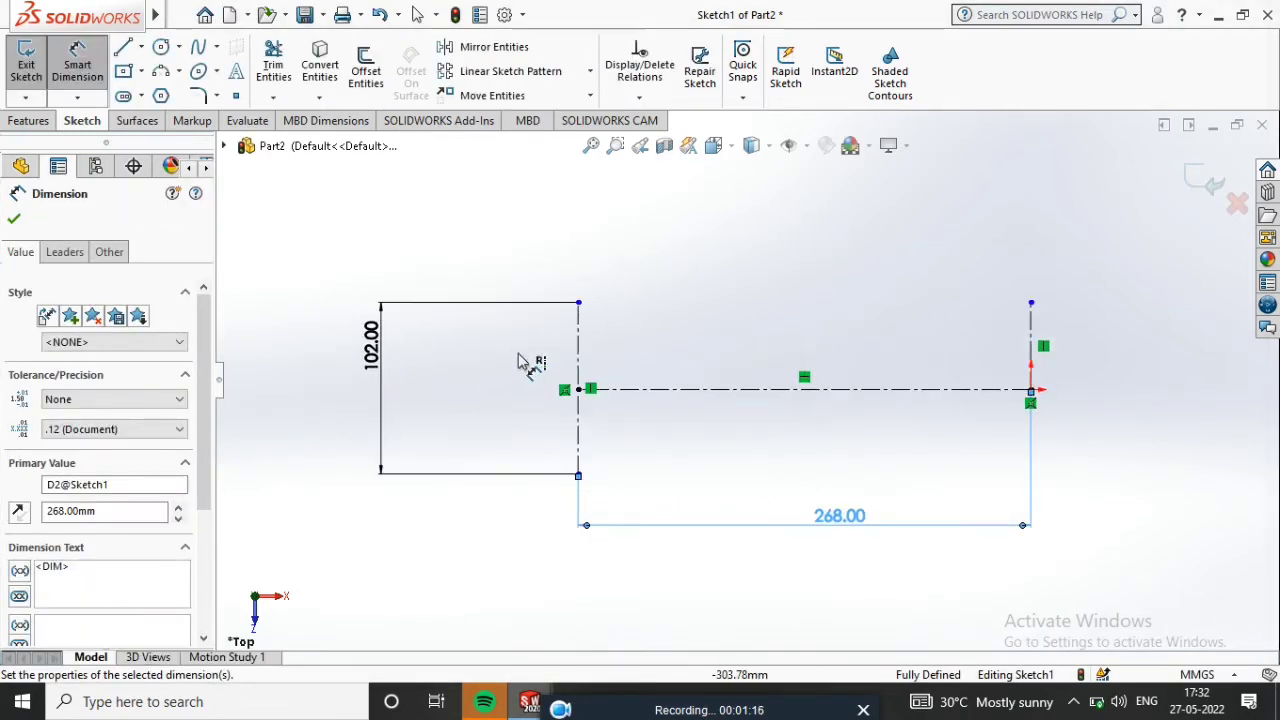
Dimension the distance from the 102 mm centerline's lower end to the horizontal centerline's endpoint as 51 mm
left_click(578, 475)
left_click(578, 389)
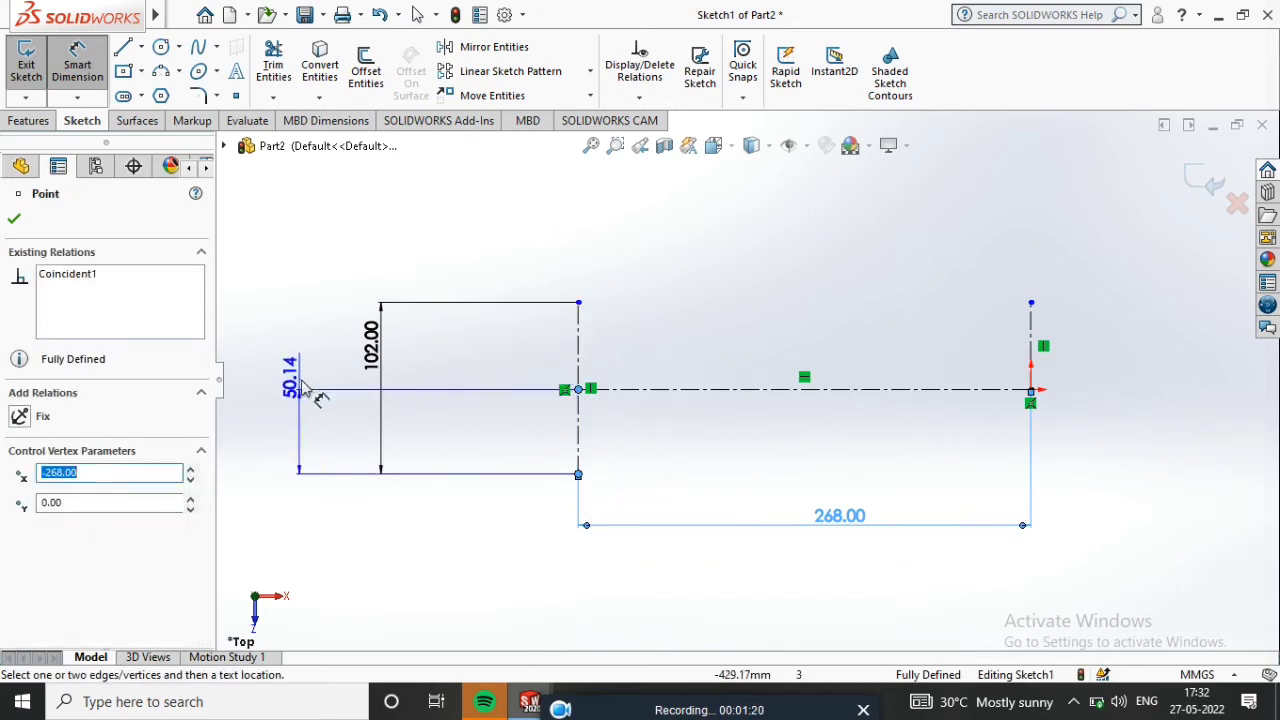
left_click(420, 425)
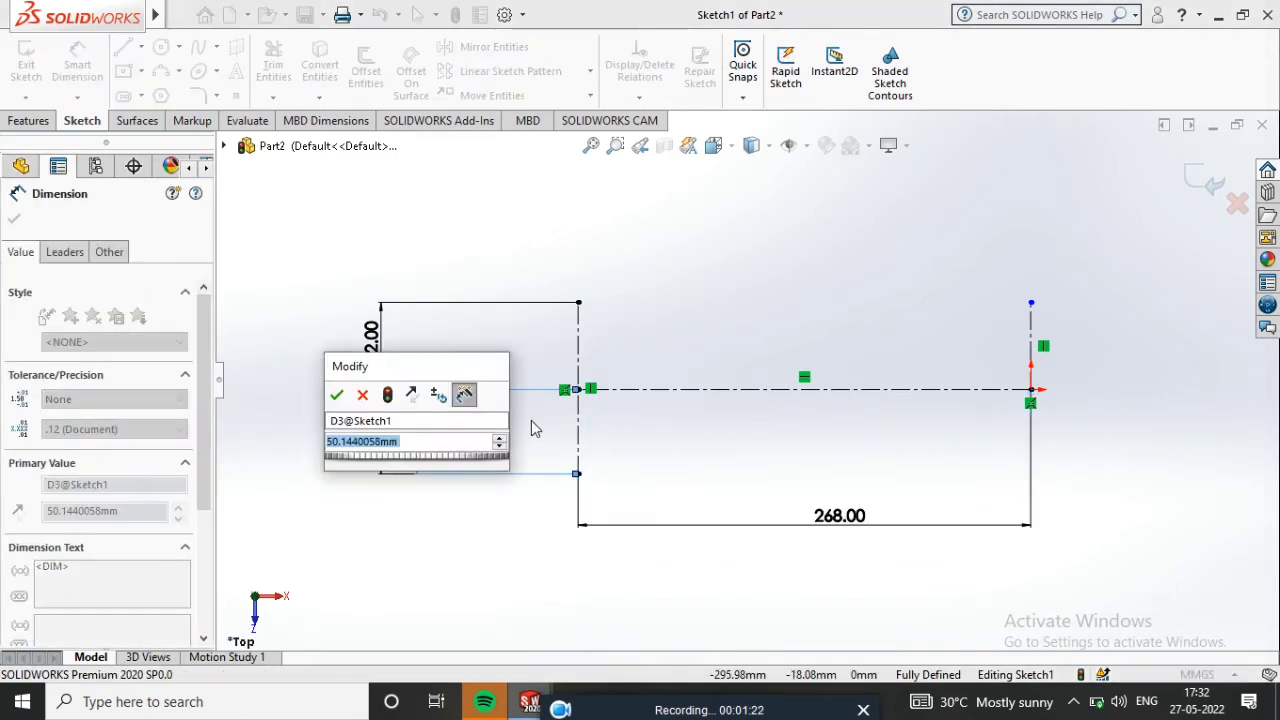
type("51")
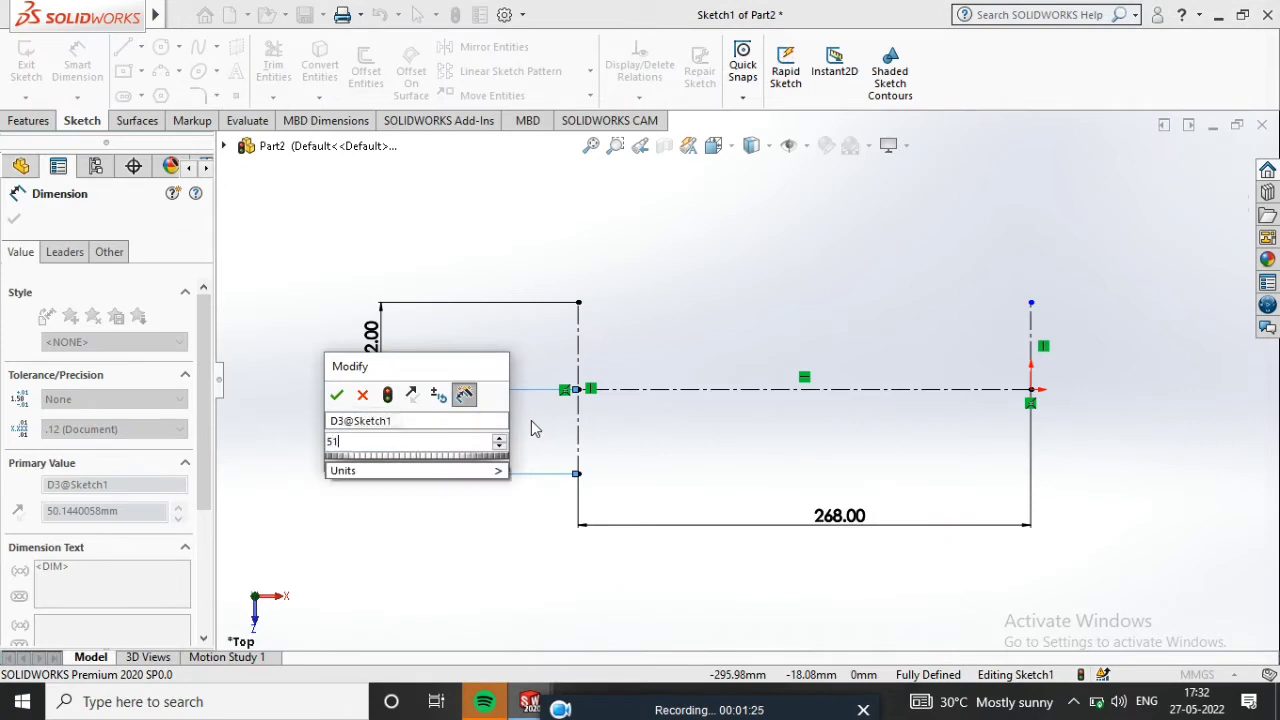
key("Return")
scroll(592, 410, "up", 2)
scroll(563, 403, "down", 3)
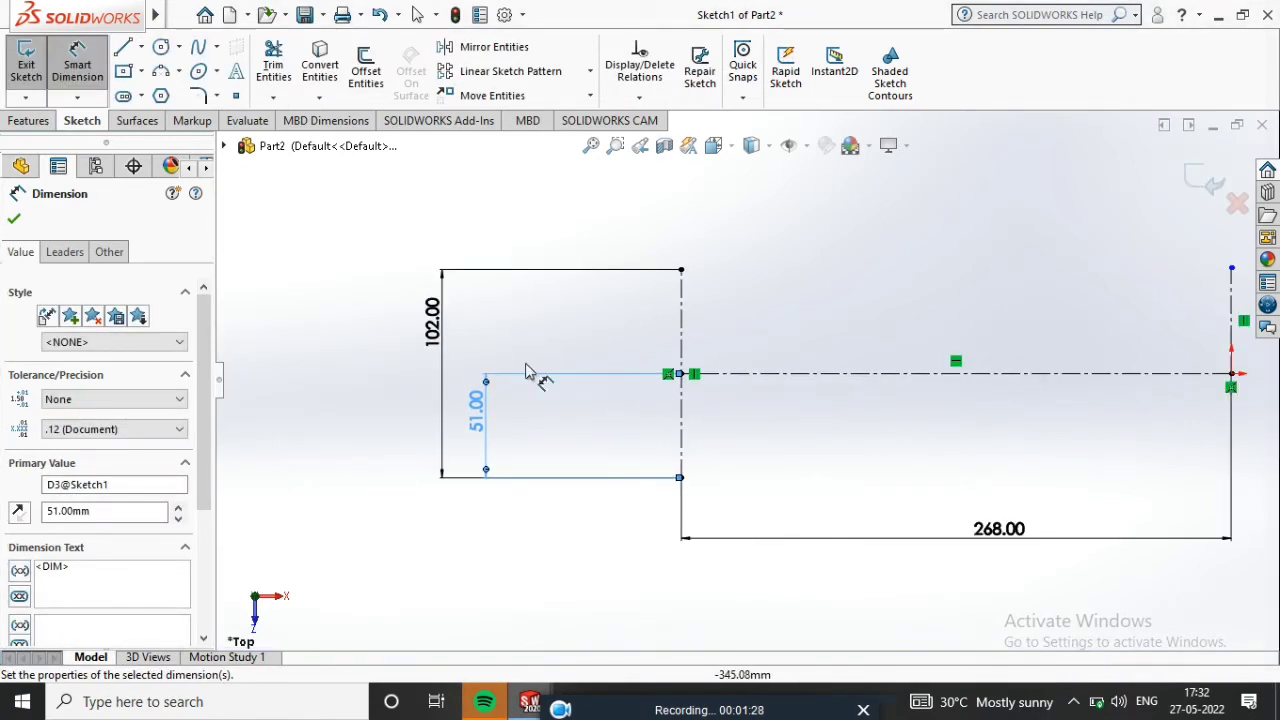
Draw an ellipse about 49 mm wide centered where the centerlines cross, with its major axis reaching the 102 mm centerline's upper end
left_click(215, 74)
left_click(235, 92)
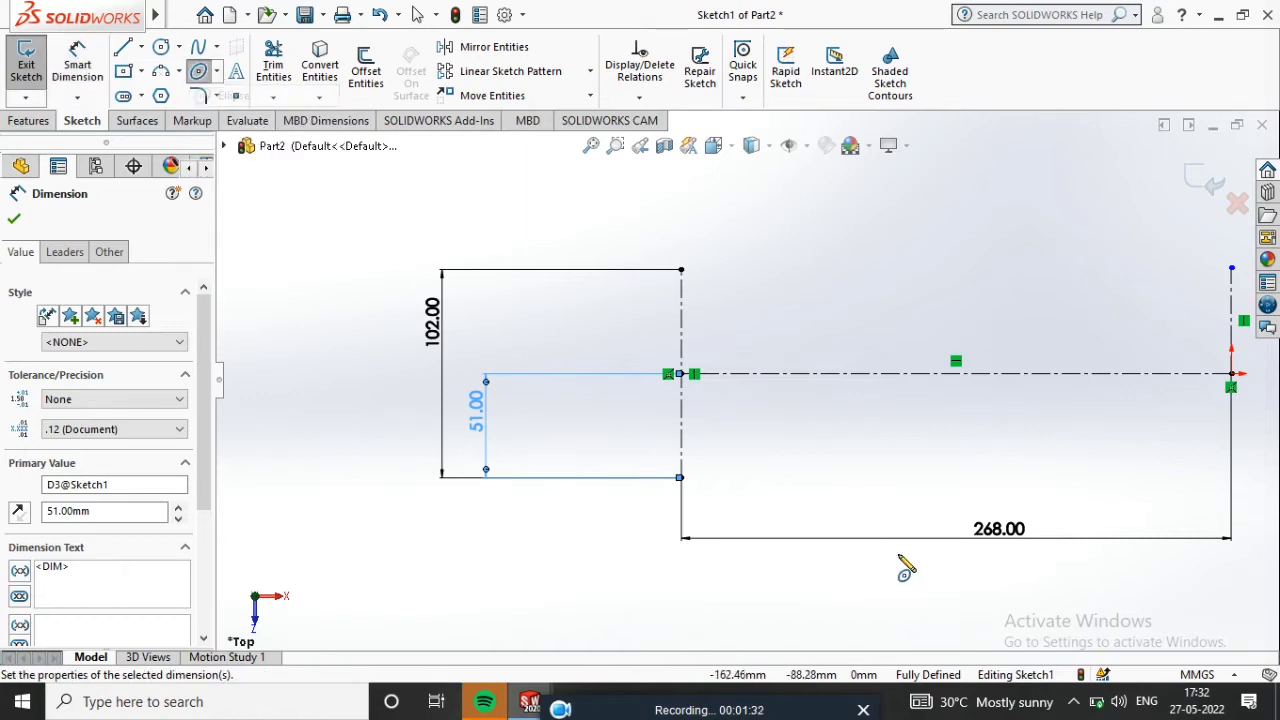
left_click(680, 374)
left_click(681, 271)
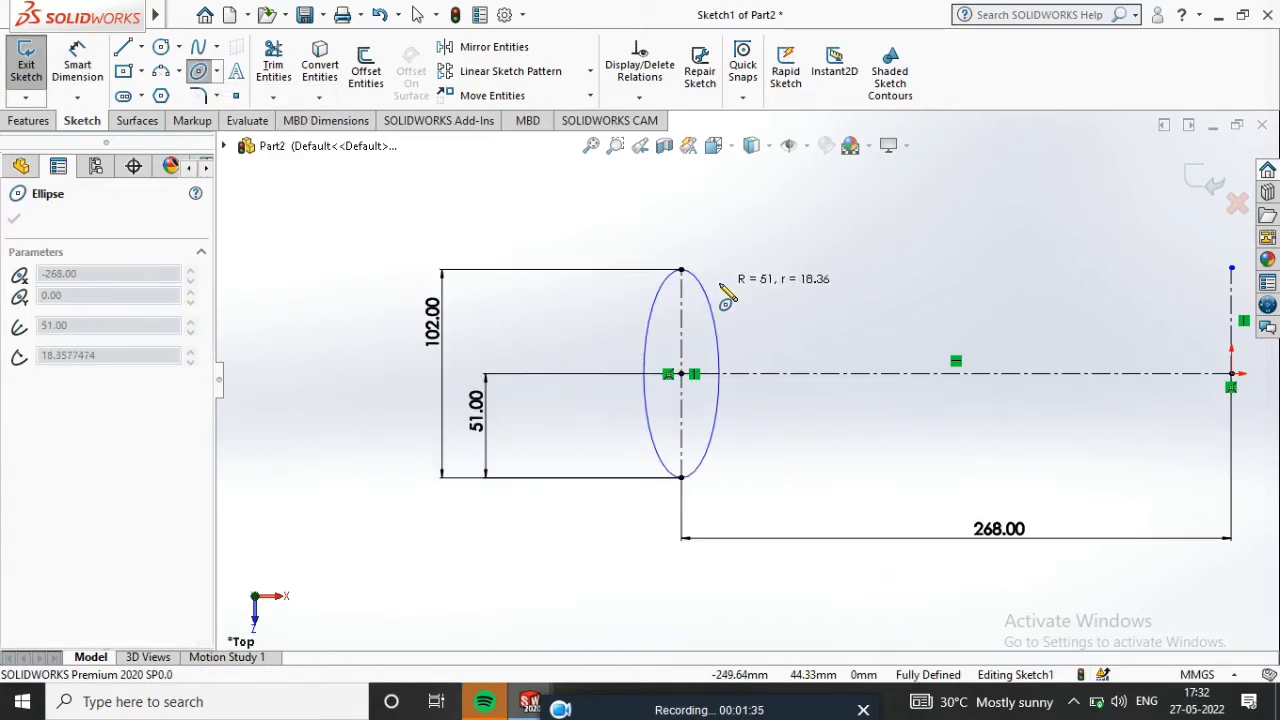
left_click(710, 292)
Dimension the ellipse's horizontal width between its two side points as 84 mm
left_click(96, 62)
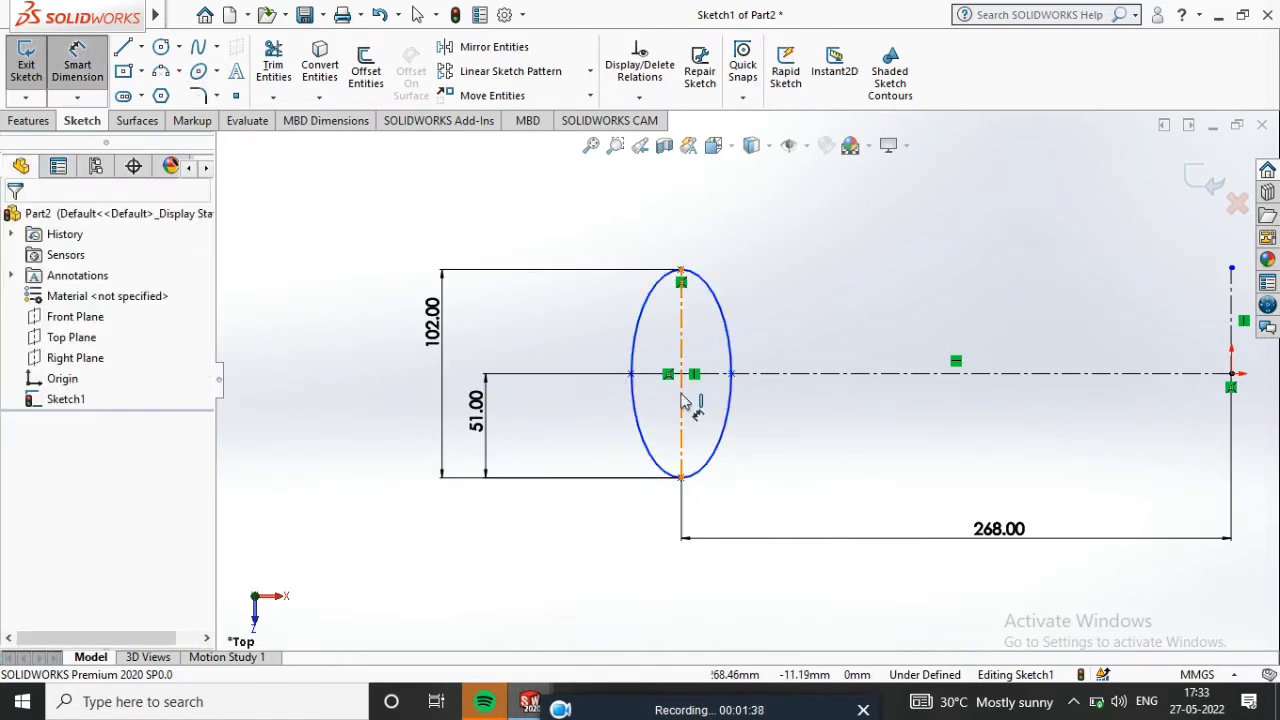
left_click(631, 374)
left_click(731, 374)
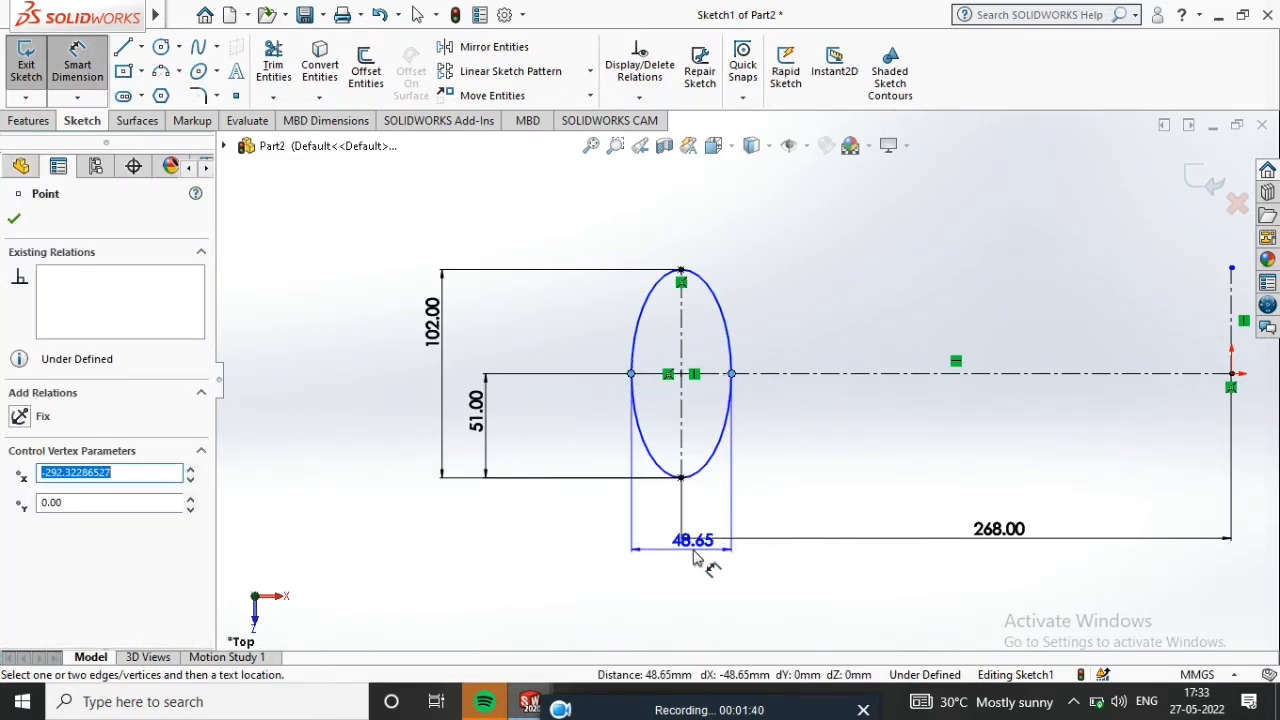
left_click(697, 593)
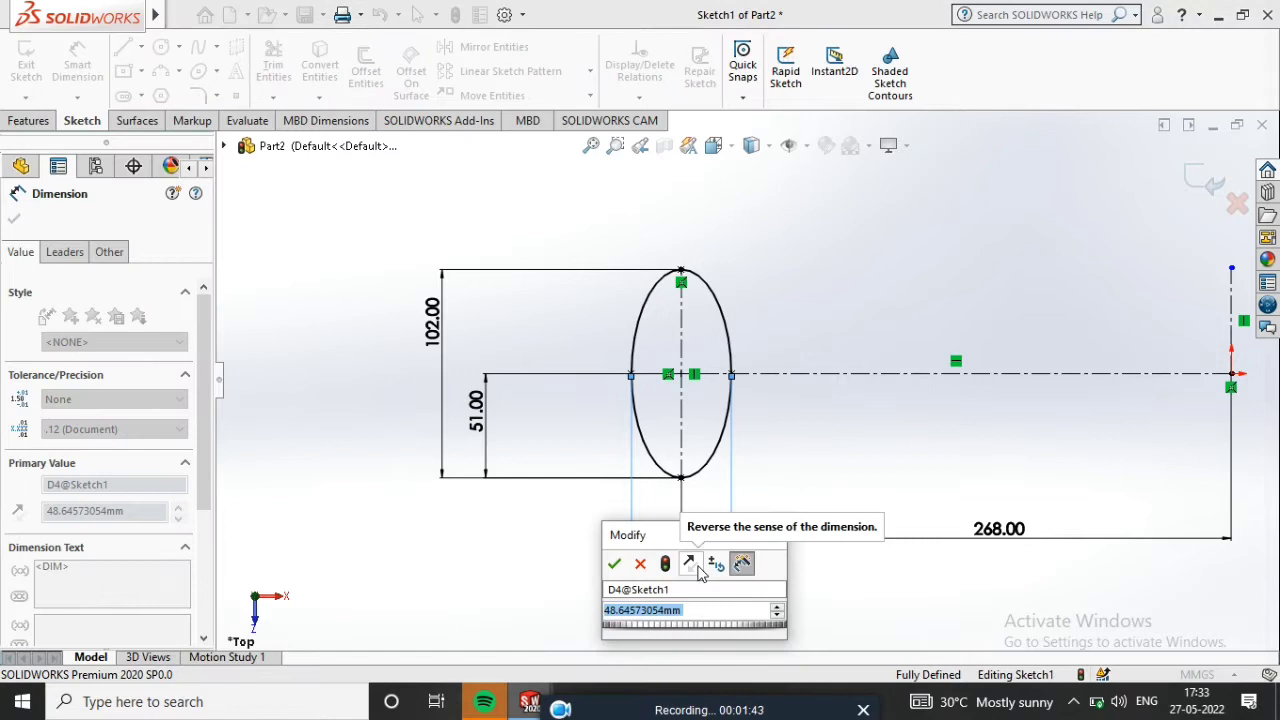
type("84")
key("Return")
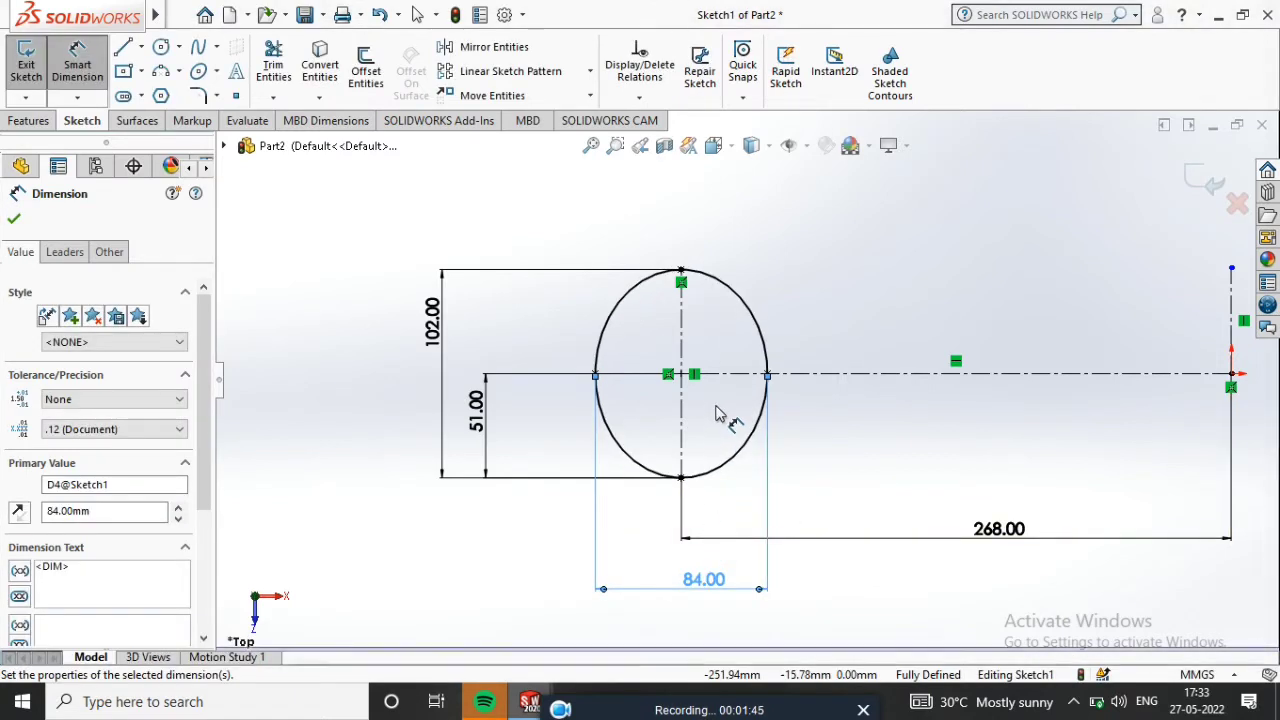
Sketch a horizontal line about 62 mm long from the ellipse's upper-right side toward the origin side
scroll(740, 390, "up", 2)
left_click(124, 48)
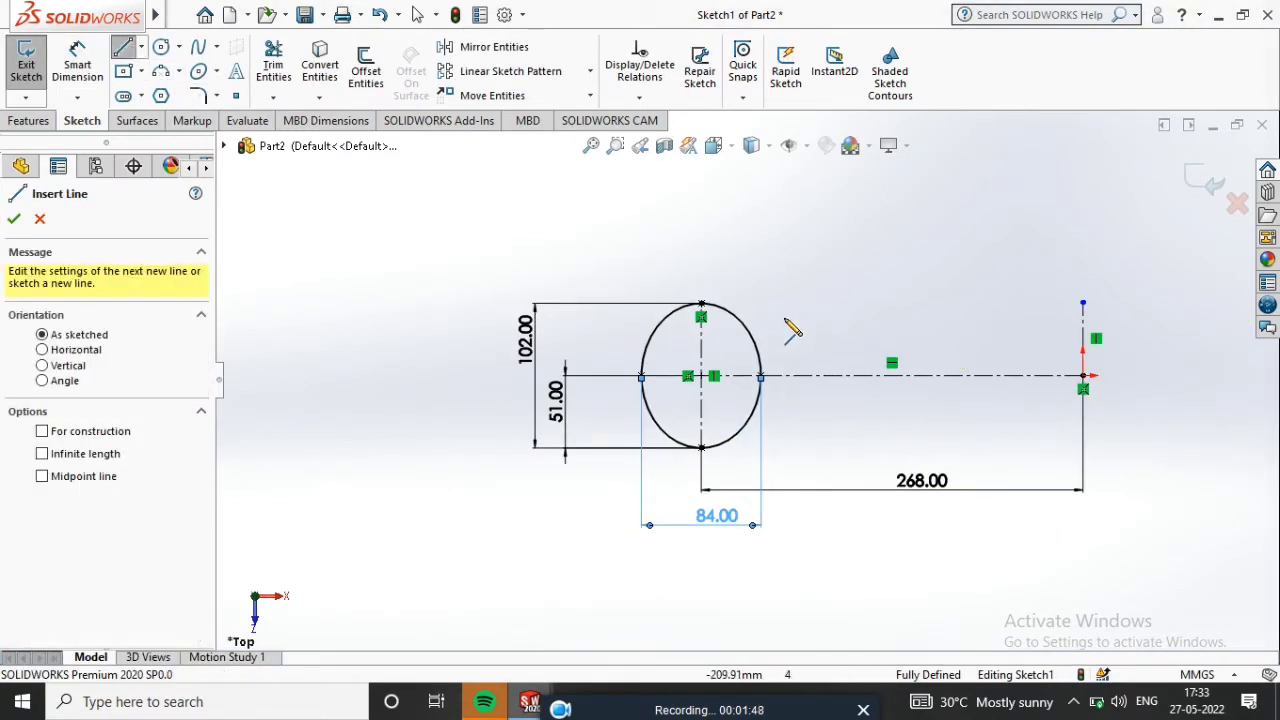
left_click(748, 330)
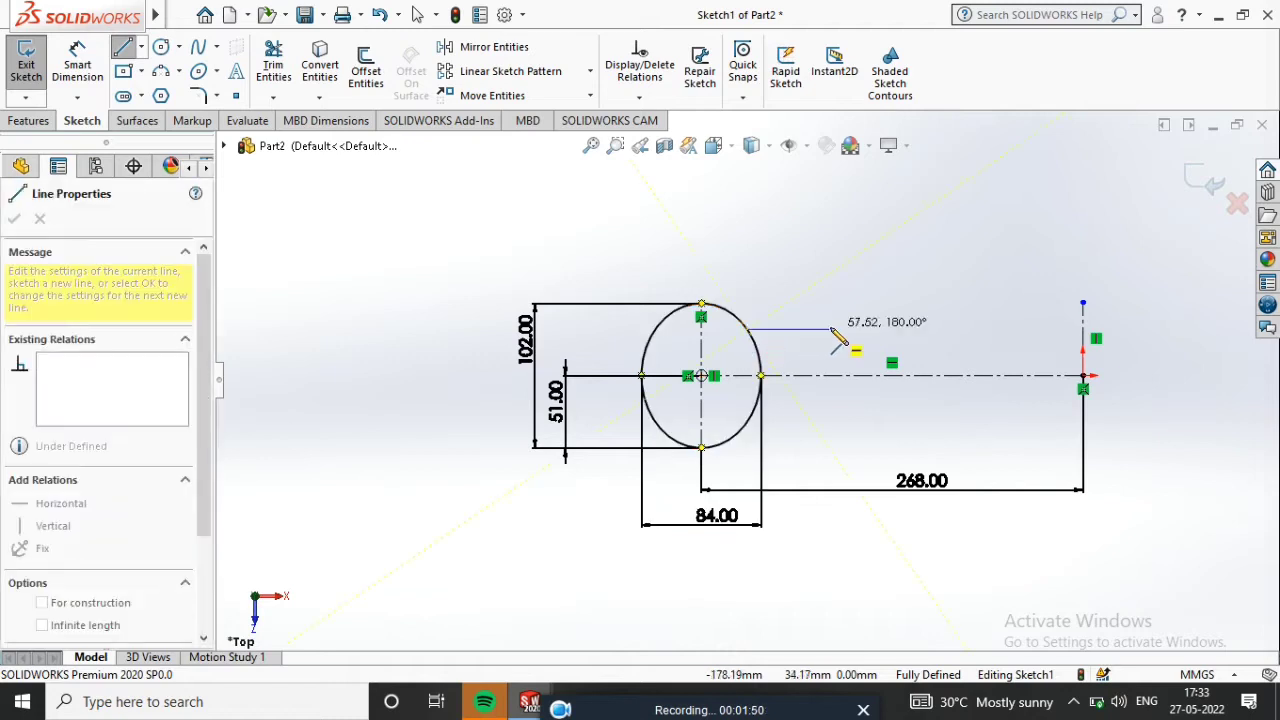
left_click(838, 330)
right_click(826, 240)
left_click(868, 248)
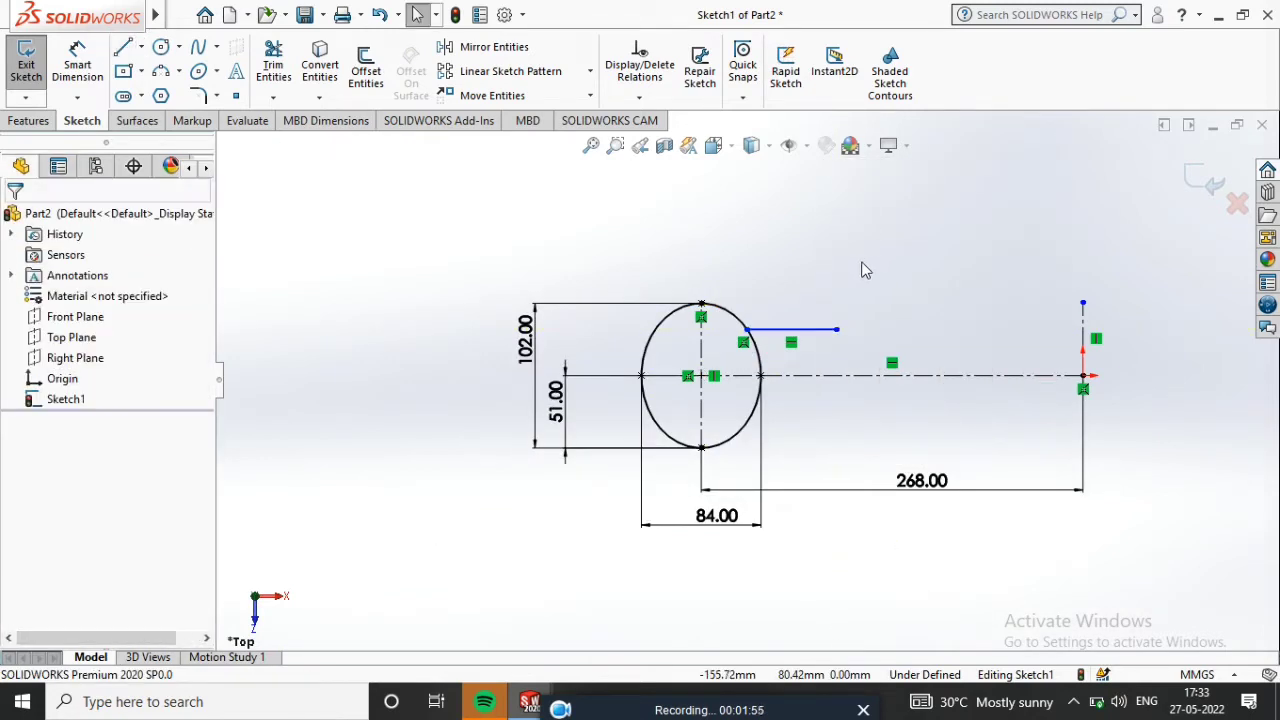
Dimension the vertical distance between the short horizontal line and the horizontal centerline as 27 mm
left_click(77, 65)
left_click(818, 336)
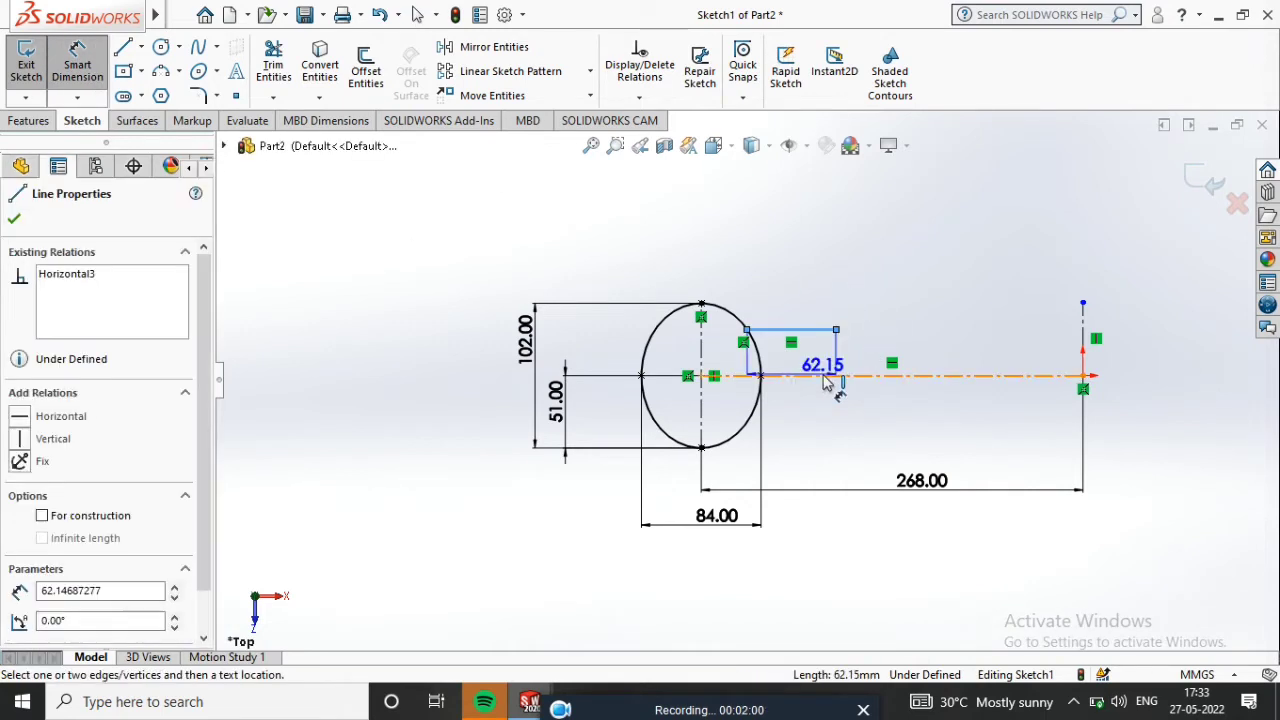
left_click(826, 380)
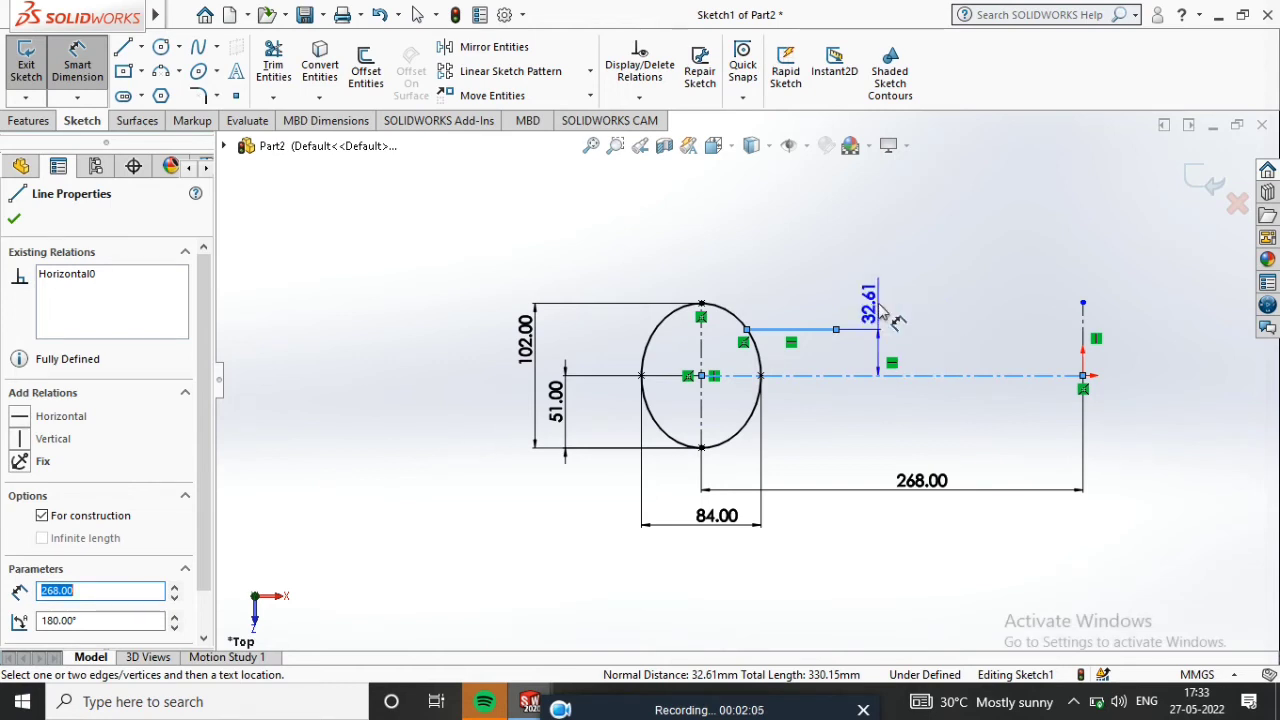
left_click(897, 320)
type("27")
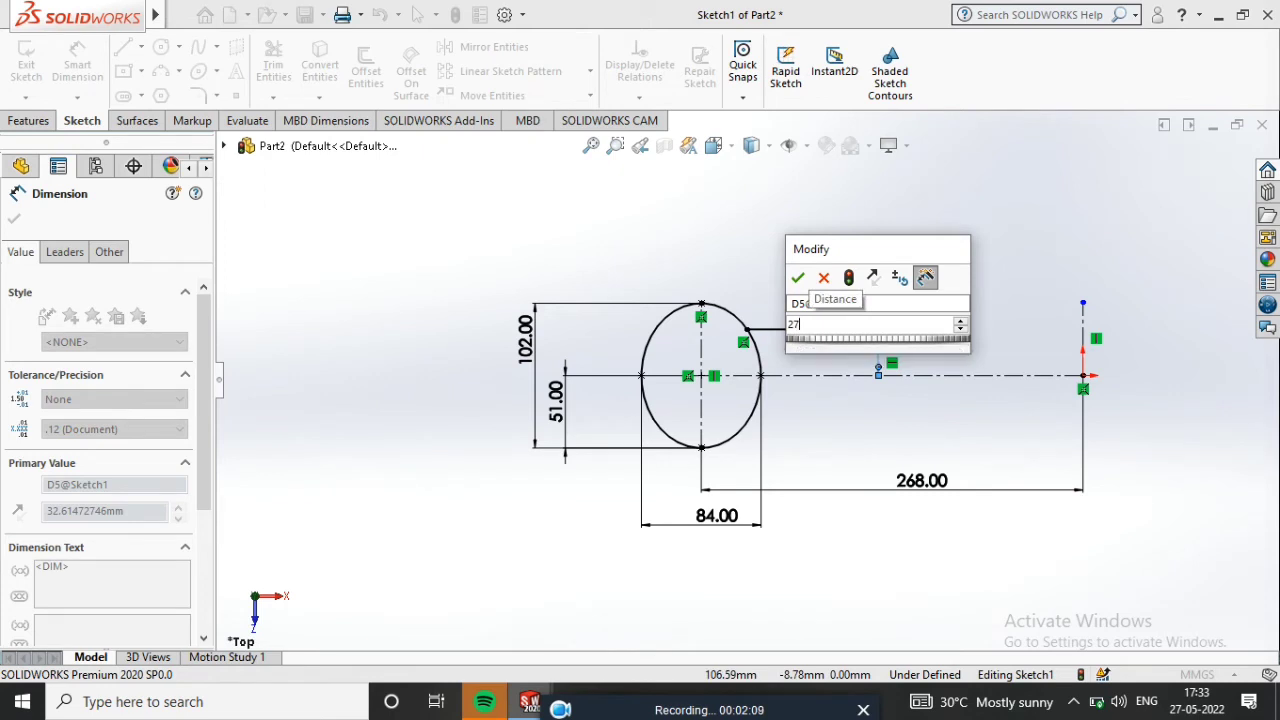
key("Return")
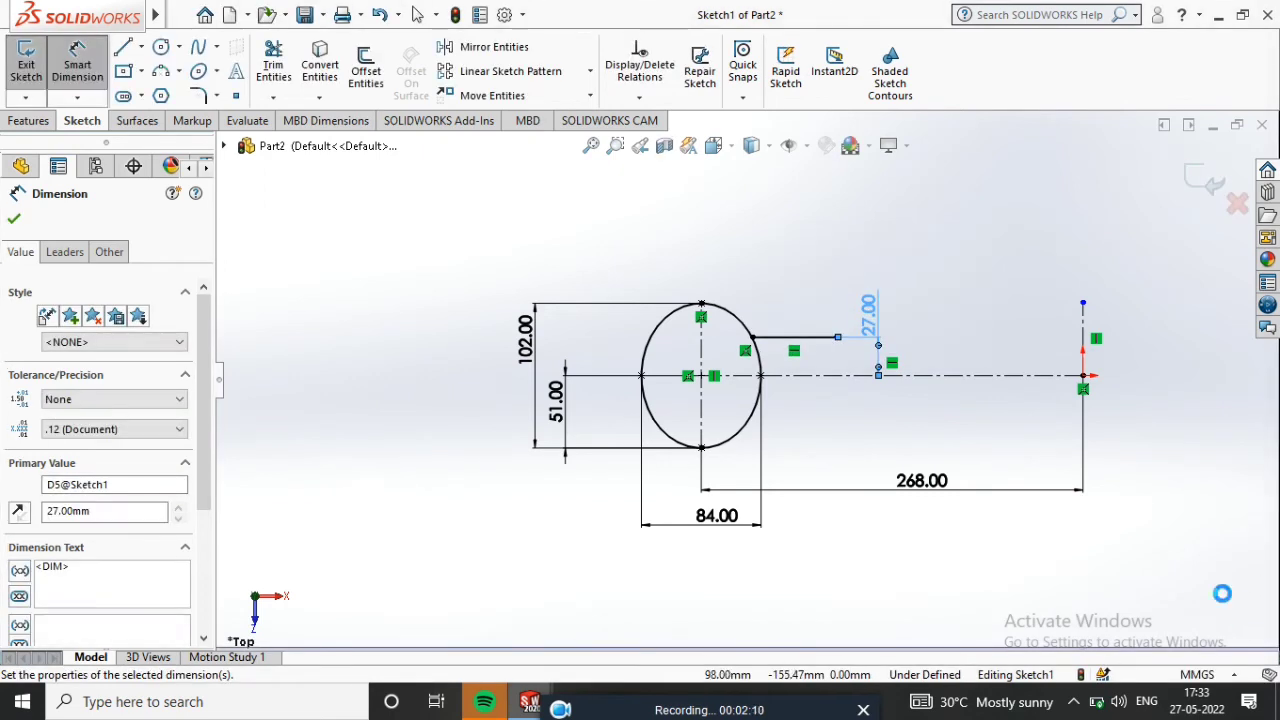
Dimension the horizontal distance from the short line's free end to the origin as 208 mm
left_click(837, 339)
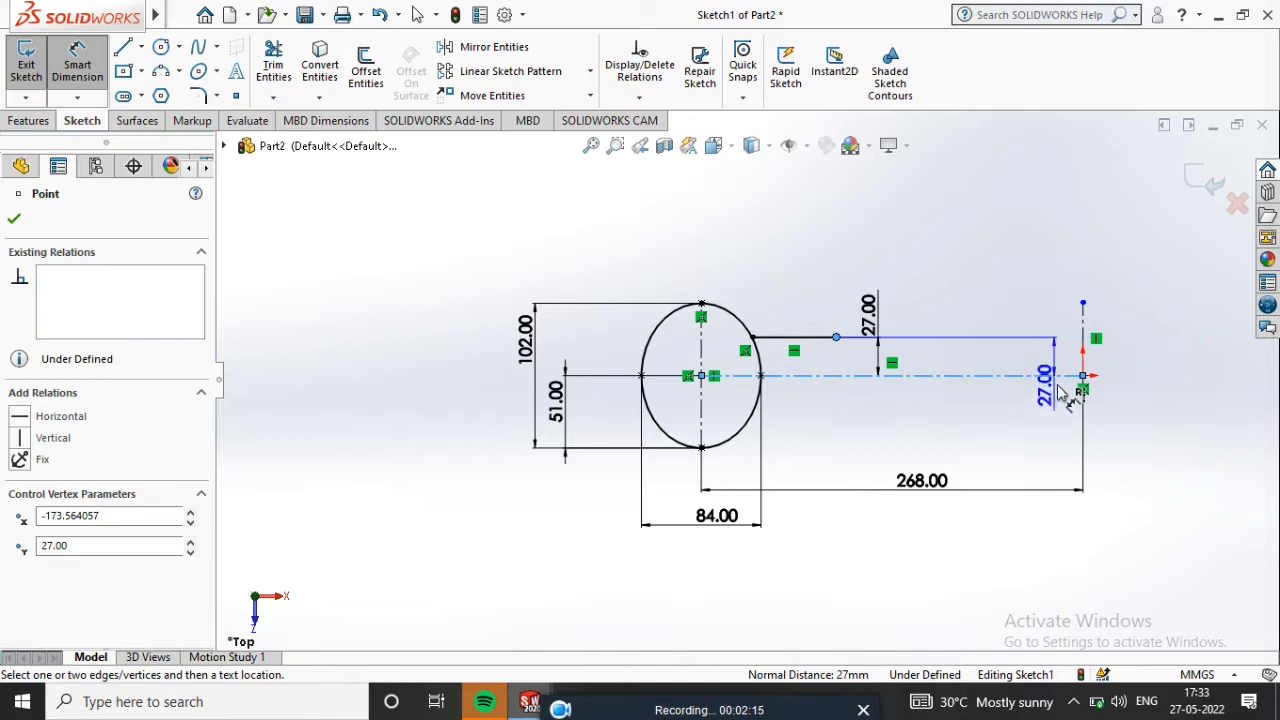
left_click(1083, 376)
left_click(1014, 229)
type("208")
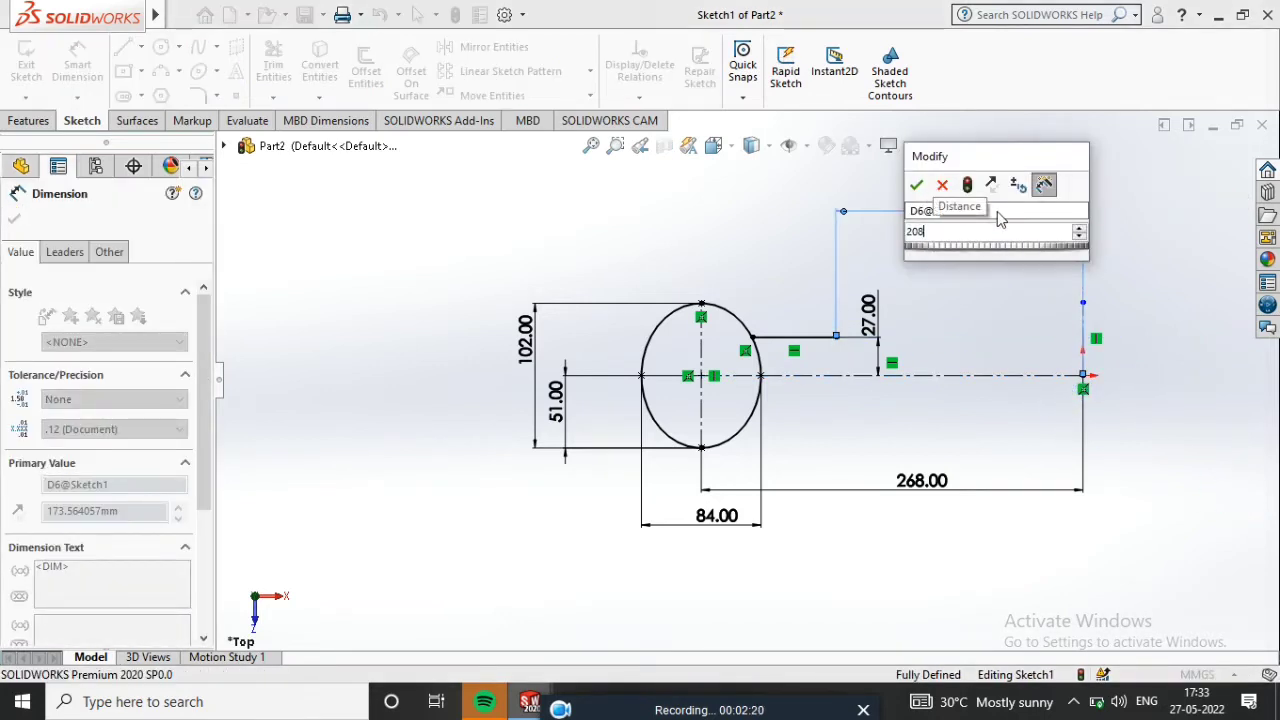
key("Return")
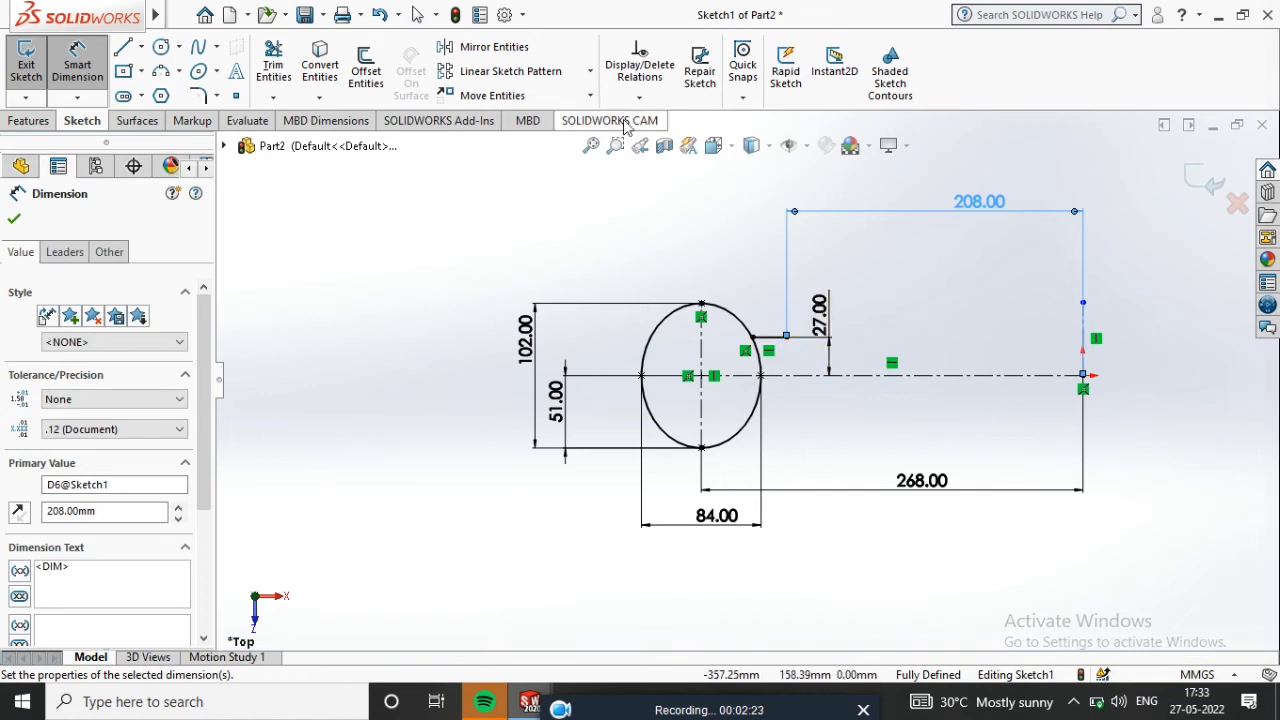
Mirror the short horizontal line about the long horizontal centerline, keeping the original
left_click(470, 47)
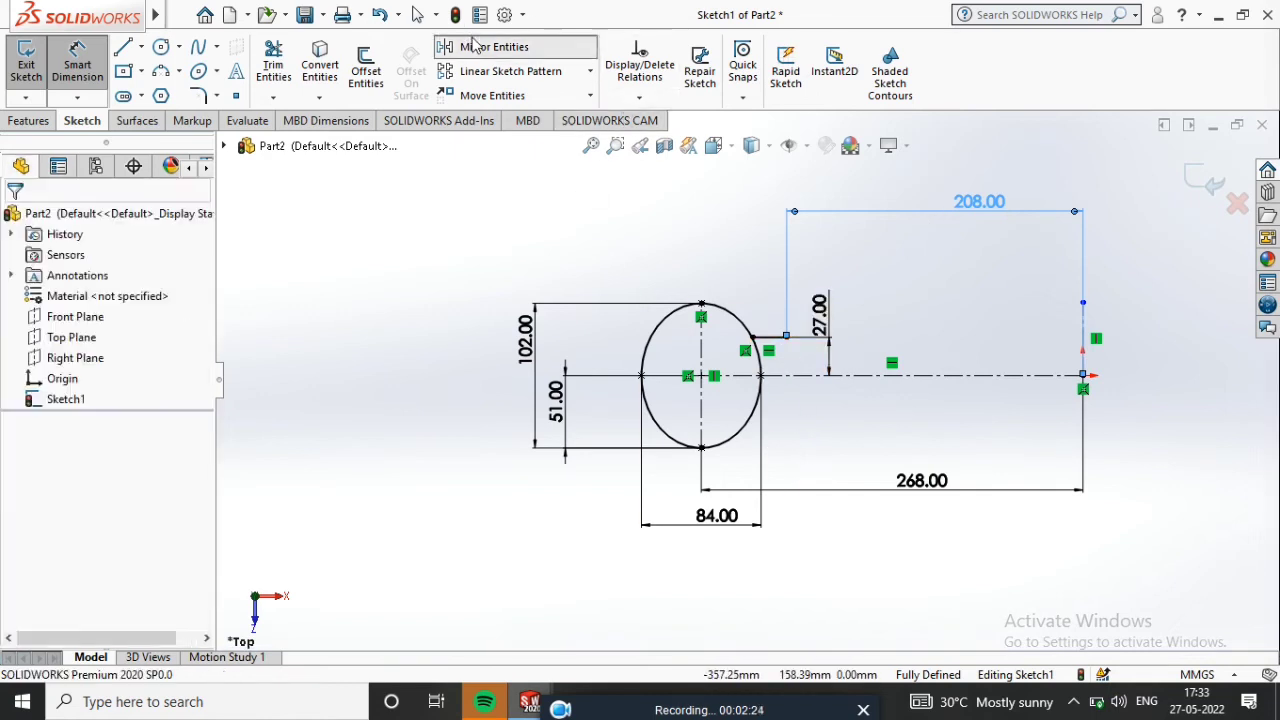
left_click(779, 341)
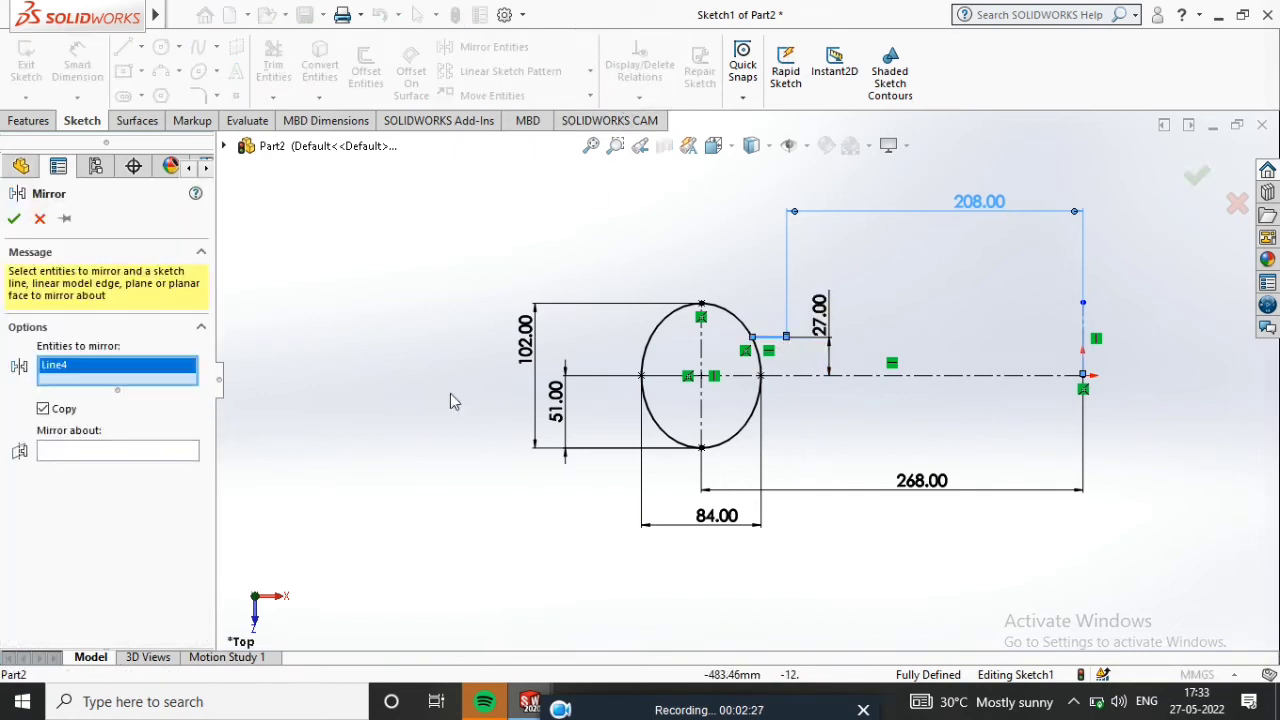
left_click(125, 450)
left_click(806, 378)
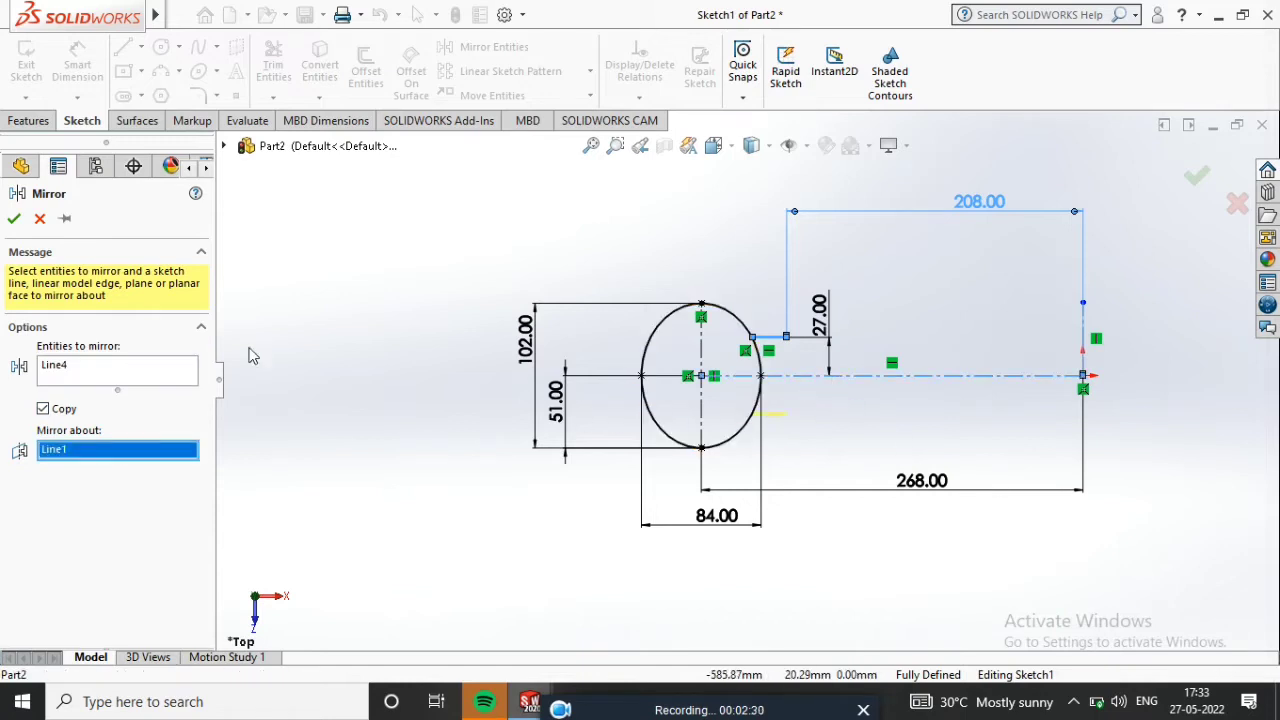
left_click(14, 218)
Trim away the ellipse's arc portions between the two short horizontal lines with Power trim
scroll(864, 360, "up", 2)
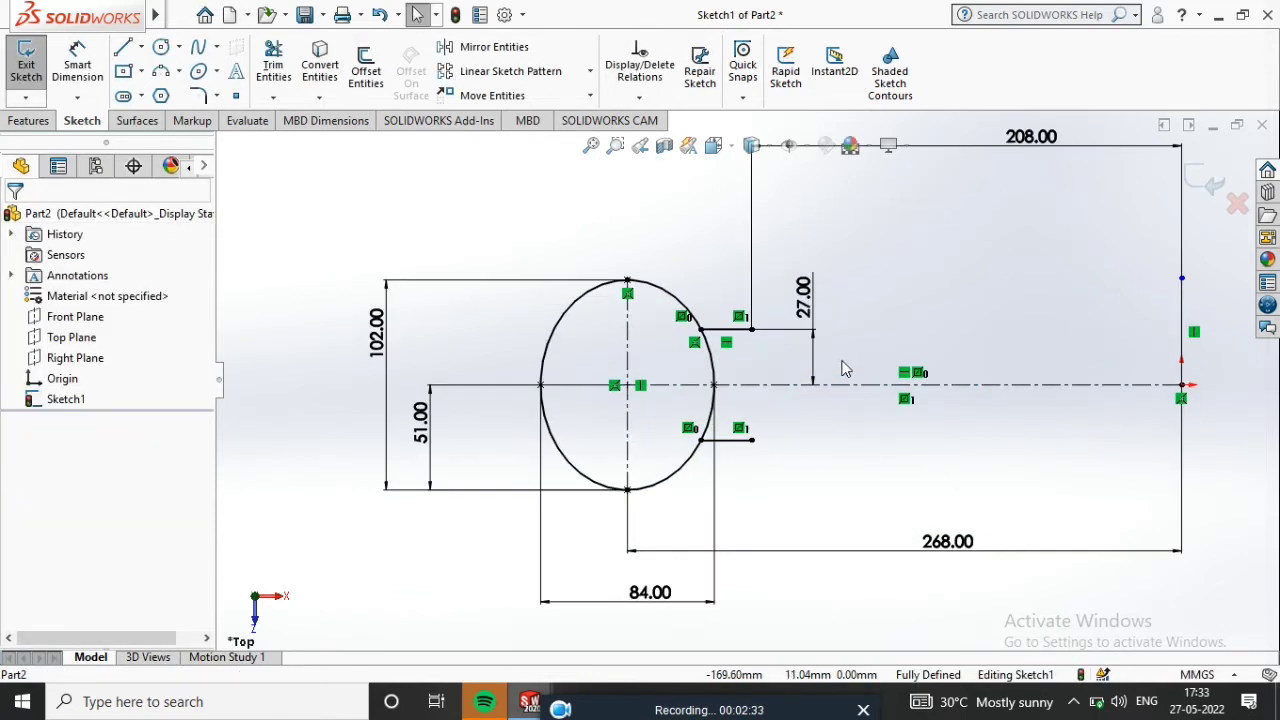
left_click(273, 64)
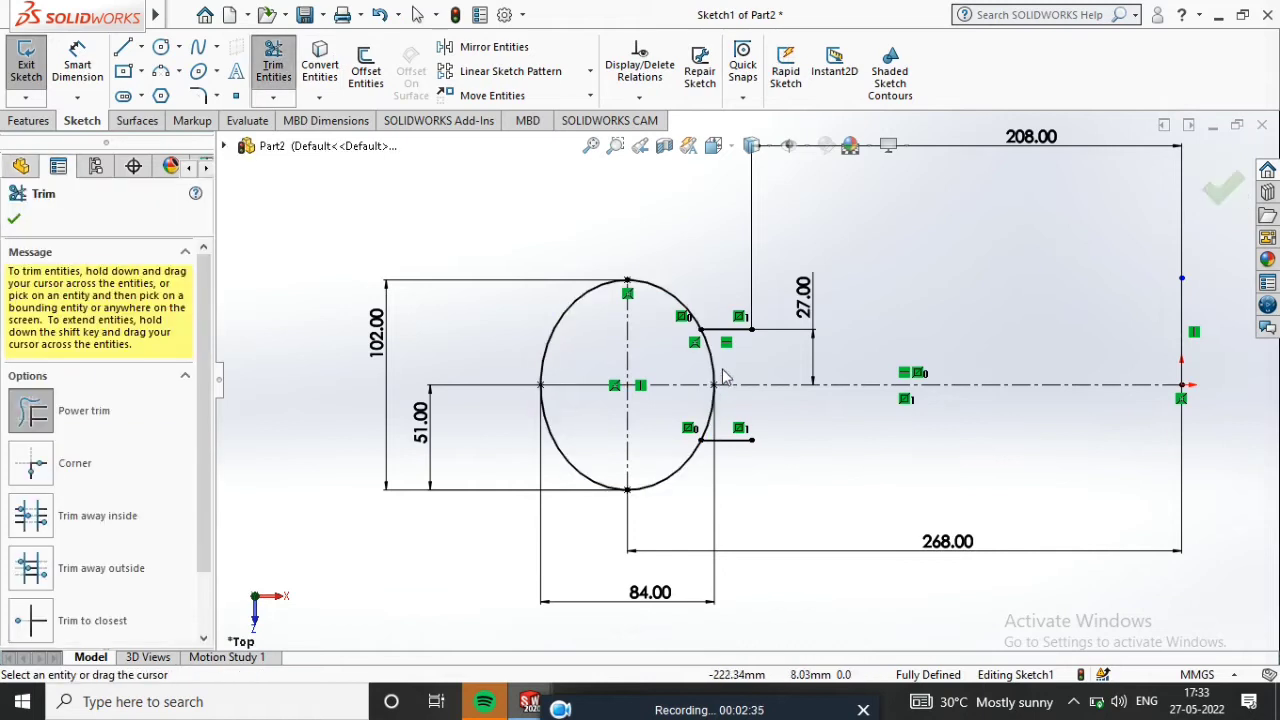
left_click_drag(723, 357, 704, 358)
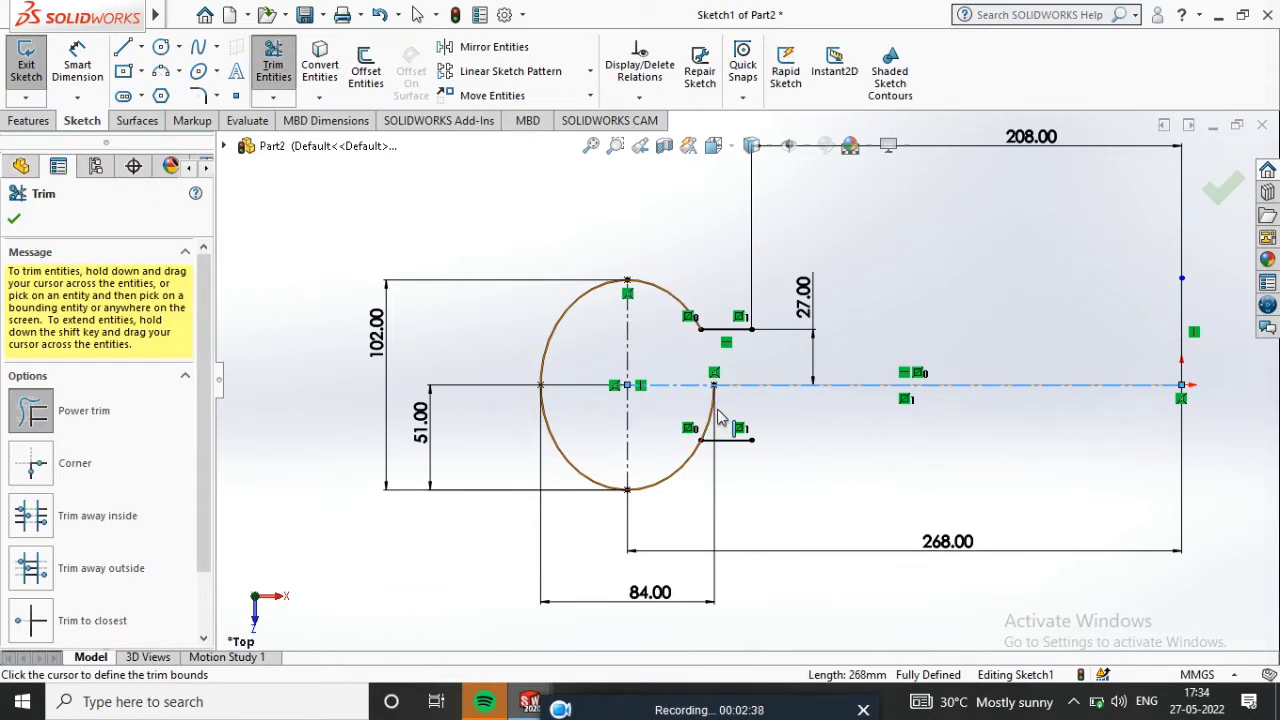
left_click_drag(723, 418, 703, 416)
scroll(740, 376, "down", 3)
scroll(737, 346, "down", 2)
scroll(708, 453, "up", 2)
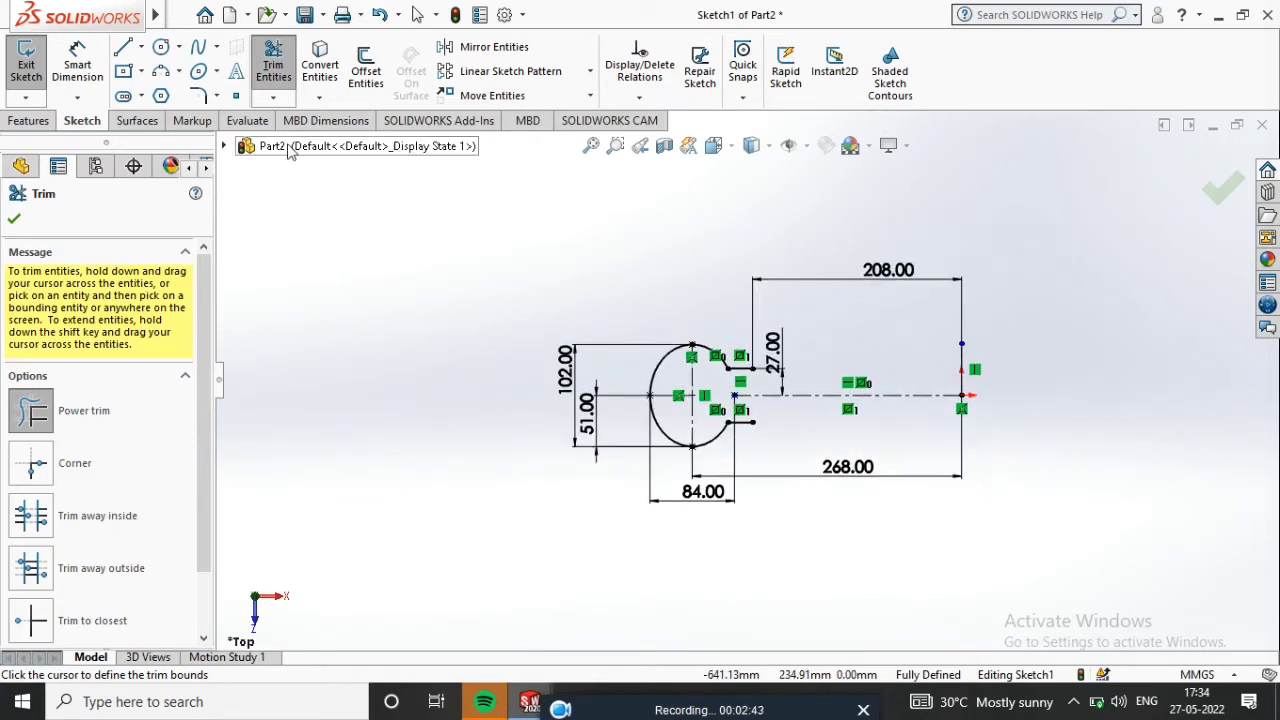
left_click(13, 218)
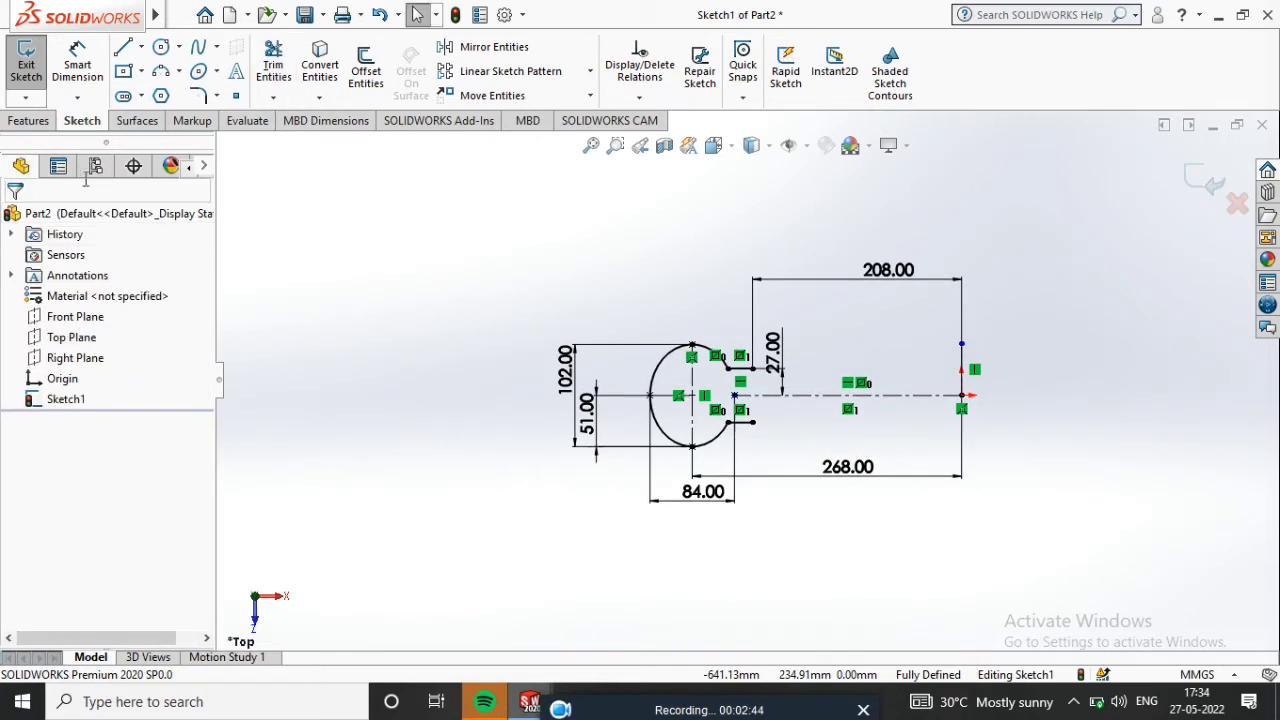
Create a revolved surface from the open profile, turning it 360° about the vertical centerline at the origin
left_click(135, 122)
left_click(88, 70)
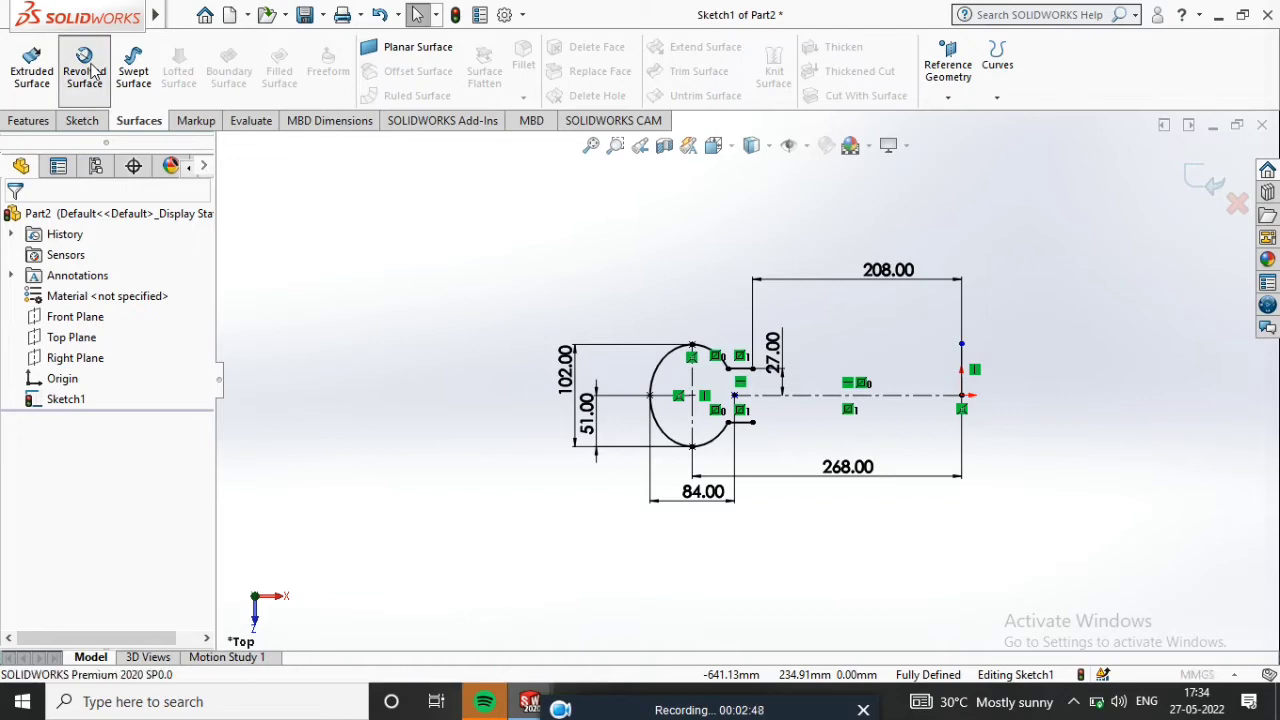
left_click(960, 432)
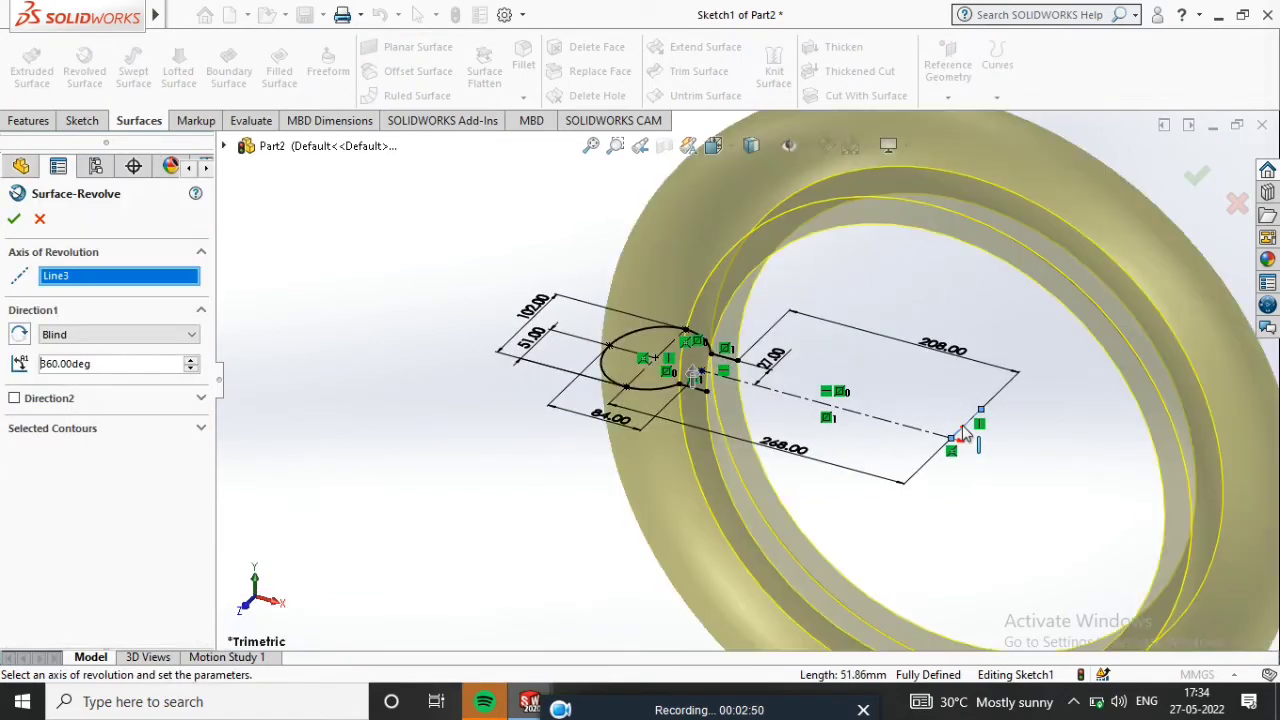
scroll(853, 454, "up", 3)
middle_click_drag(1026, 474, 1052, 452)
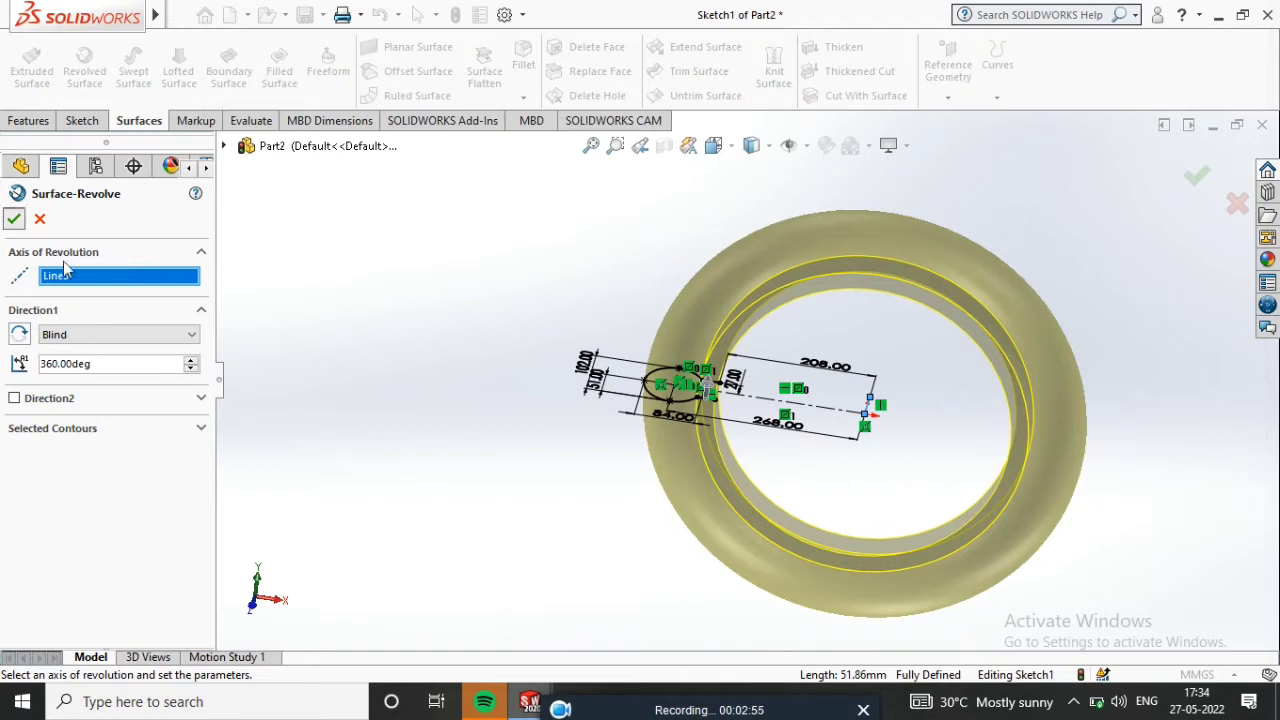
key("Return")
Thicken the revolved surface into a solid with a thickness of 10 mm
middle_click_drag(748, 466, 771, 430)
left_click(840, 48)
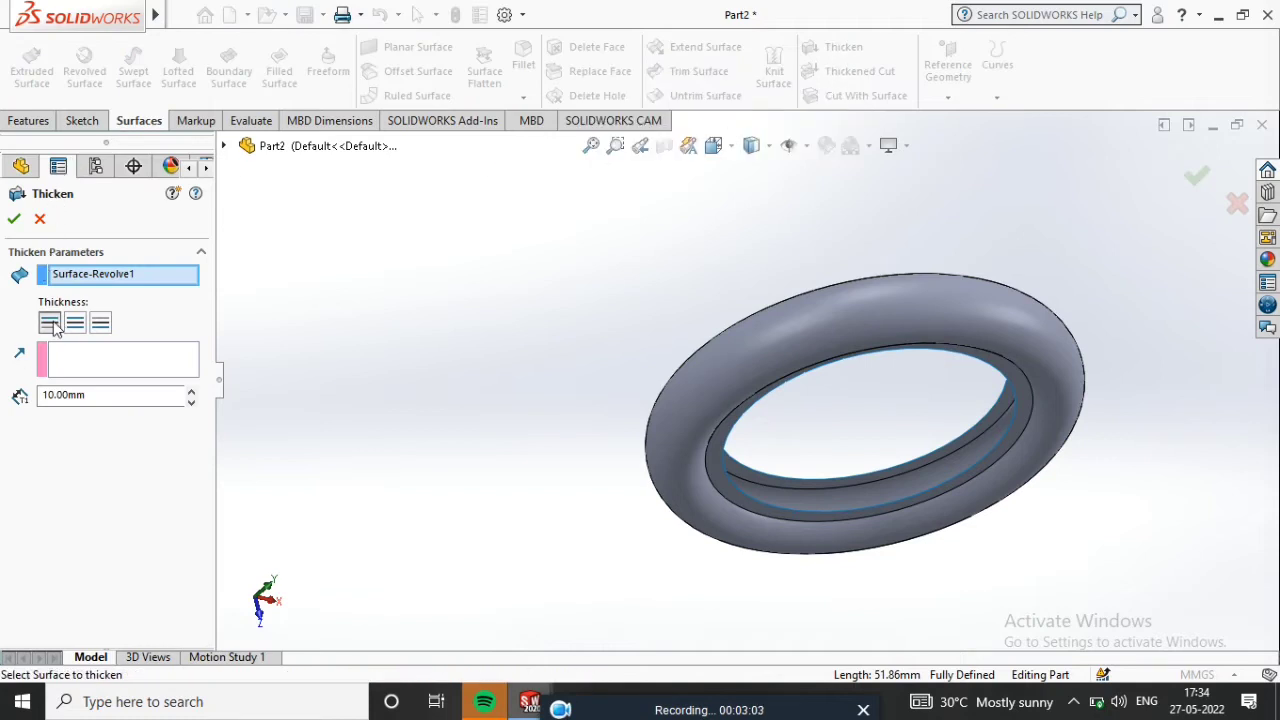
left_click(13, 220)
Fillet the two circular edges where the ring's curved outer surface meets its inner flanges with a symmetric 10 mm radius
middle_click_drag(534, 334, 440, 300)
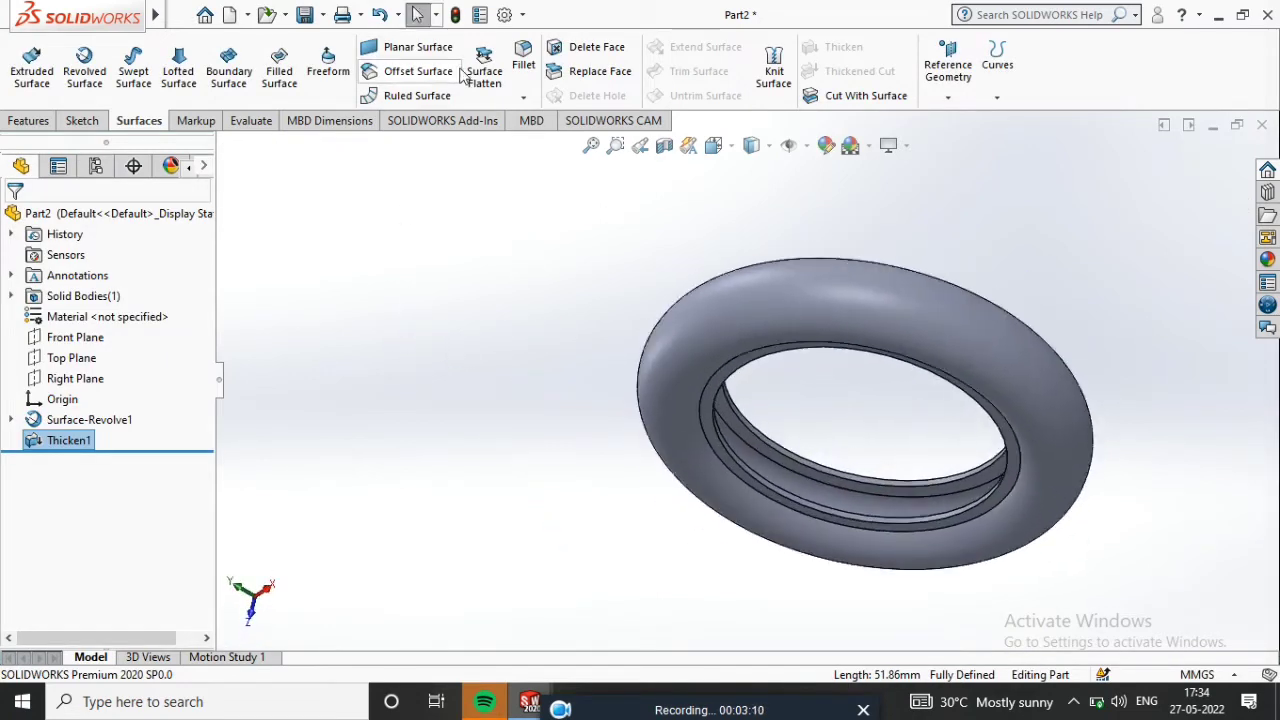
scroll(848, 521, "down", 1)
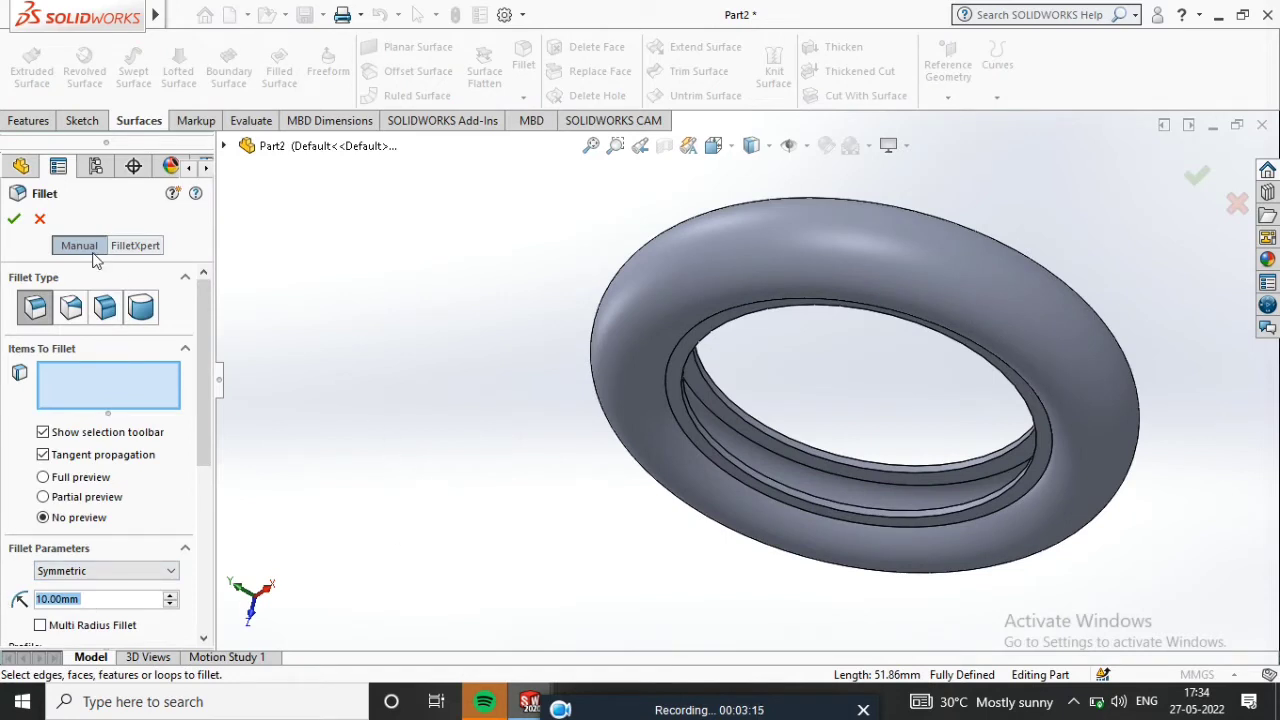
scroll(872, 527, "down", 5)
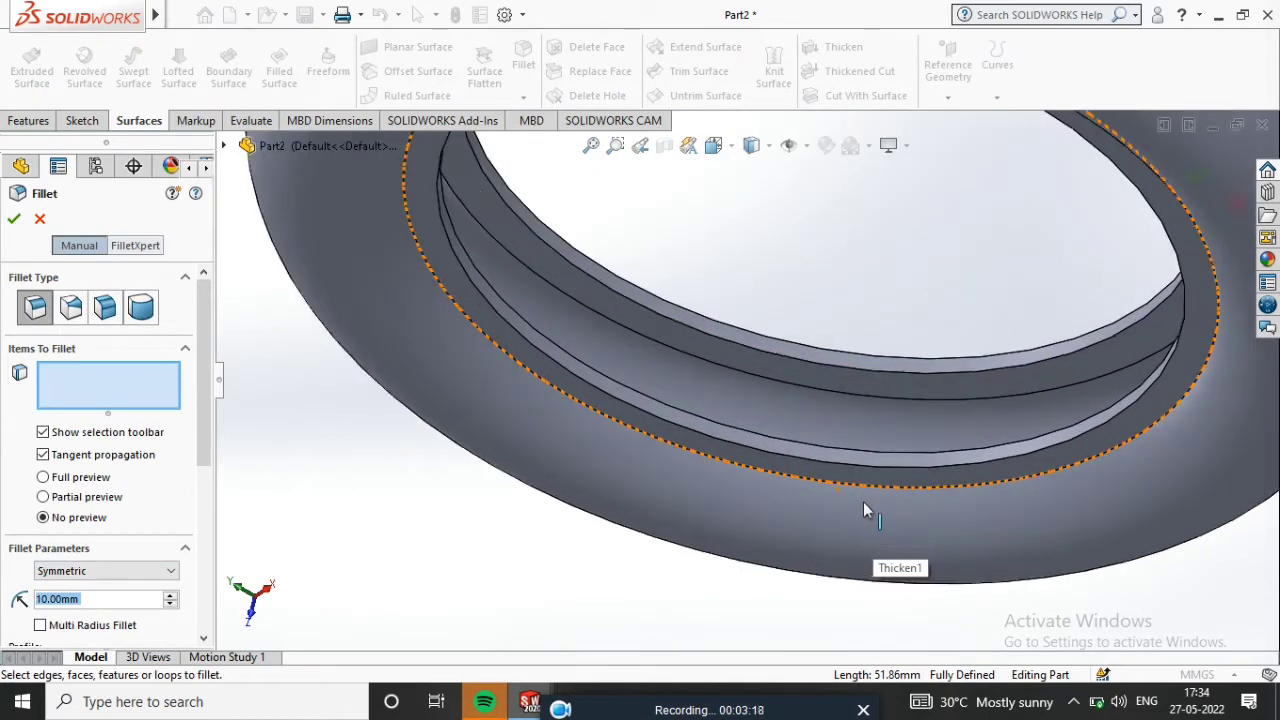
left_click(865, 486)
middle_click_drag(880, 443, 800, 466)
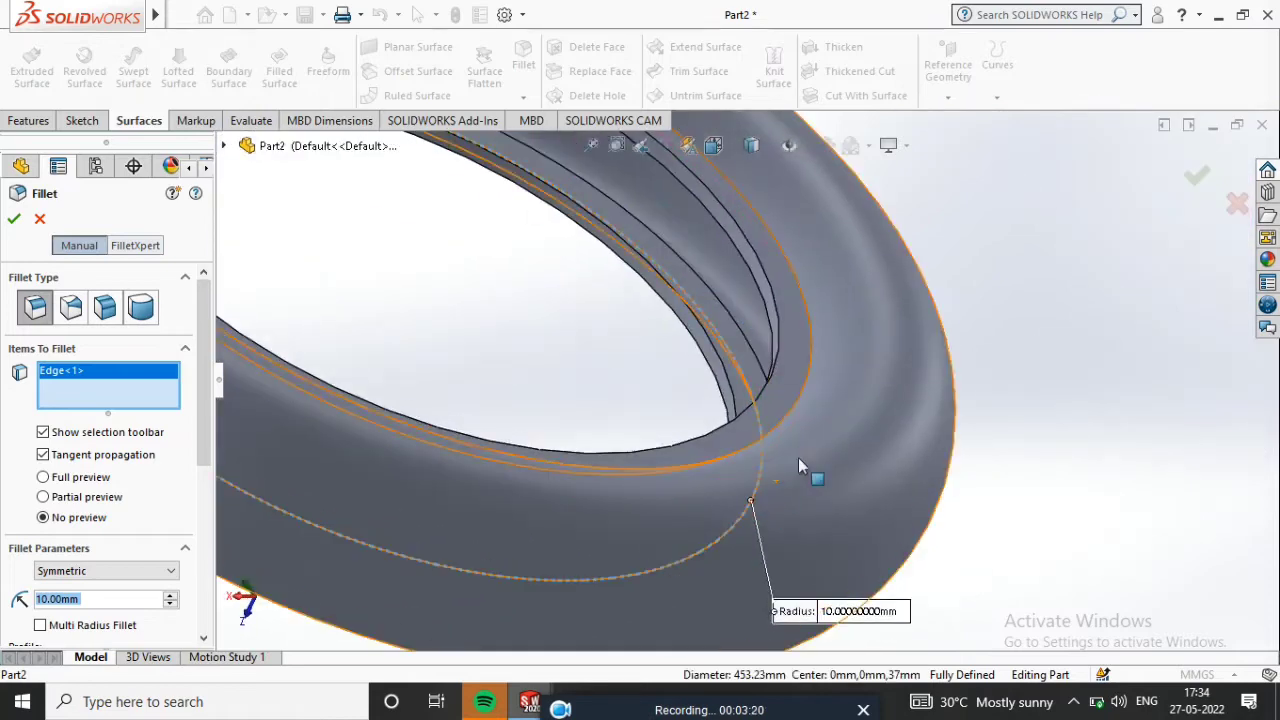
left_click(809, 374)
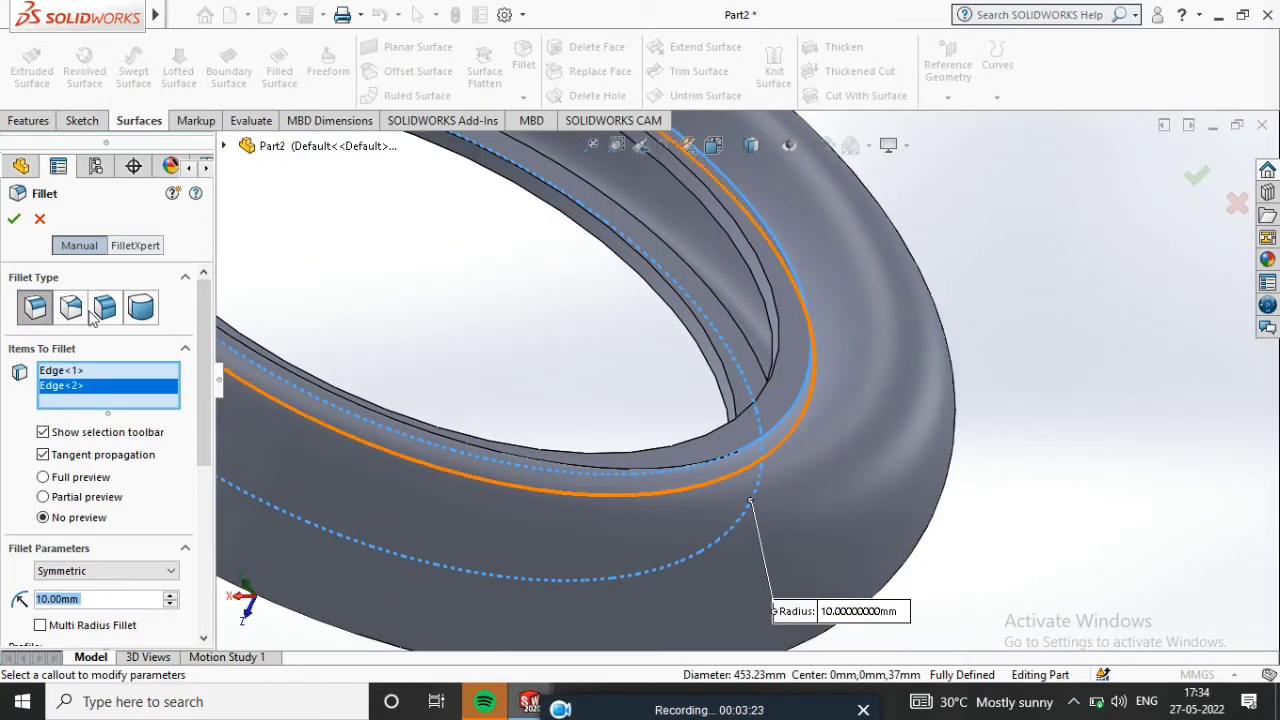
left_click(13, 220)
Start a new sketch on the Top Plane, viewed normal to the plane
scroll(946, 358, "up", 3)
middle_click_drag(795, 382, 955, 408)
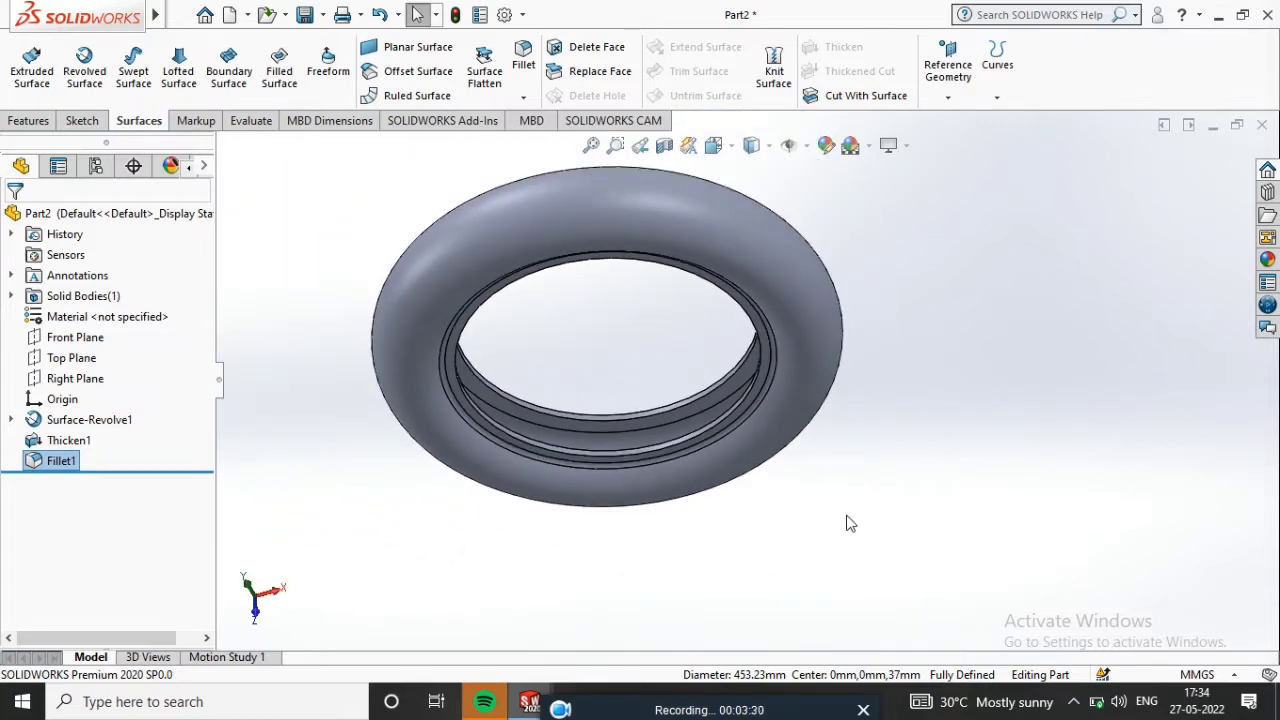
left_click(71, 358)
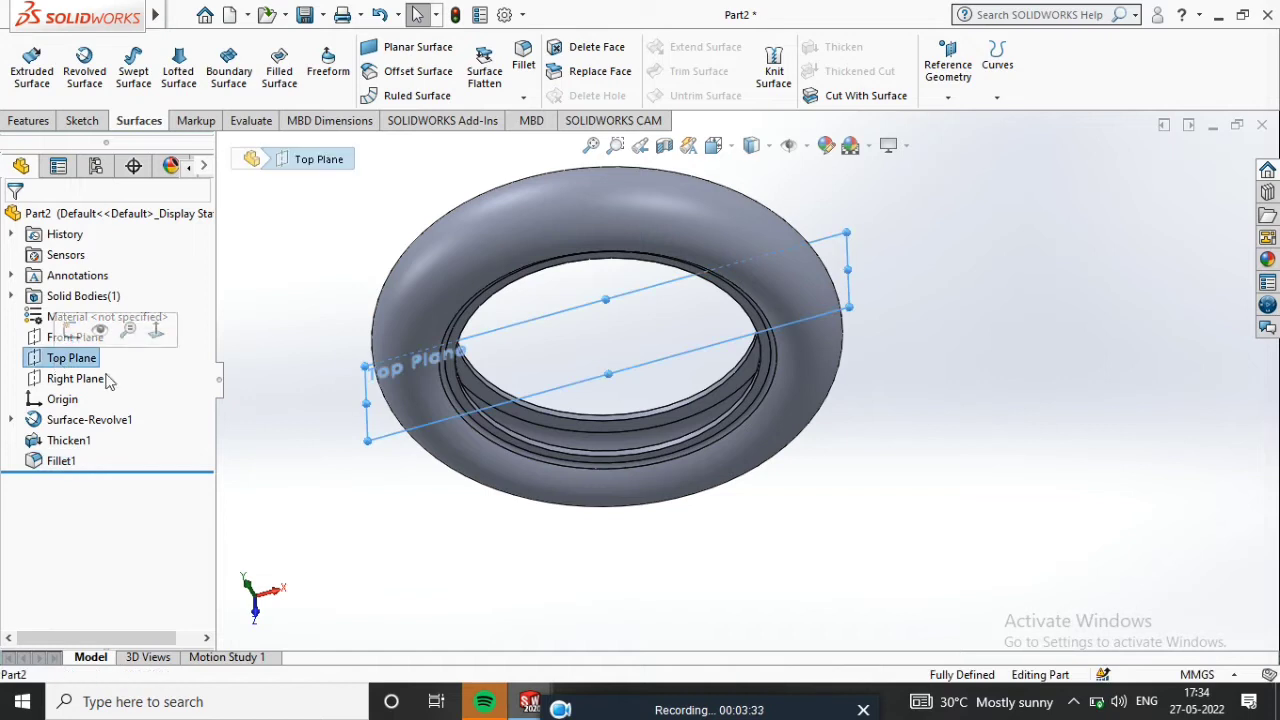
middle_click_drag(502, 394, 417, 467)
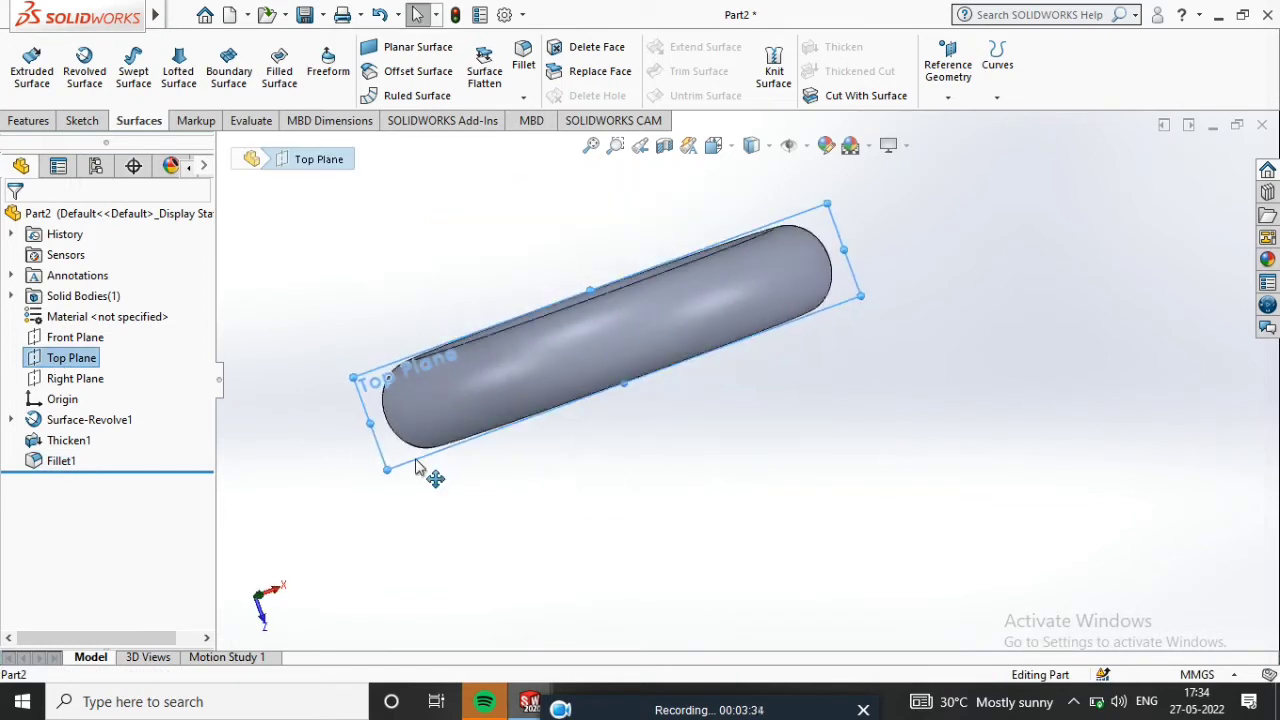
right_click(362, 386)
left_click(508, 358)
right_click(455, 367)
left_click(457, 322)
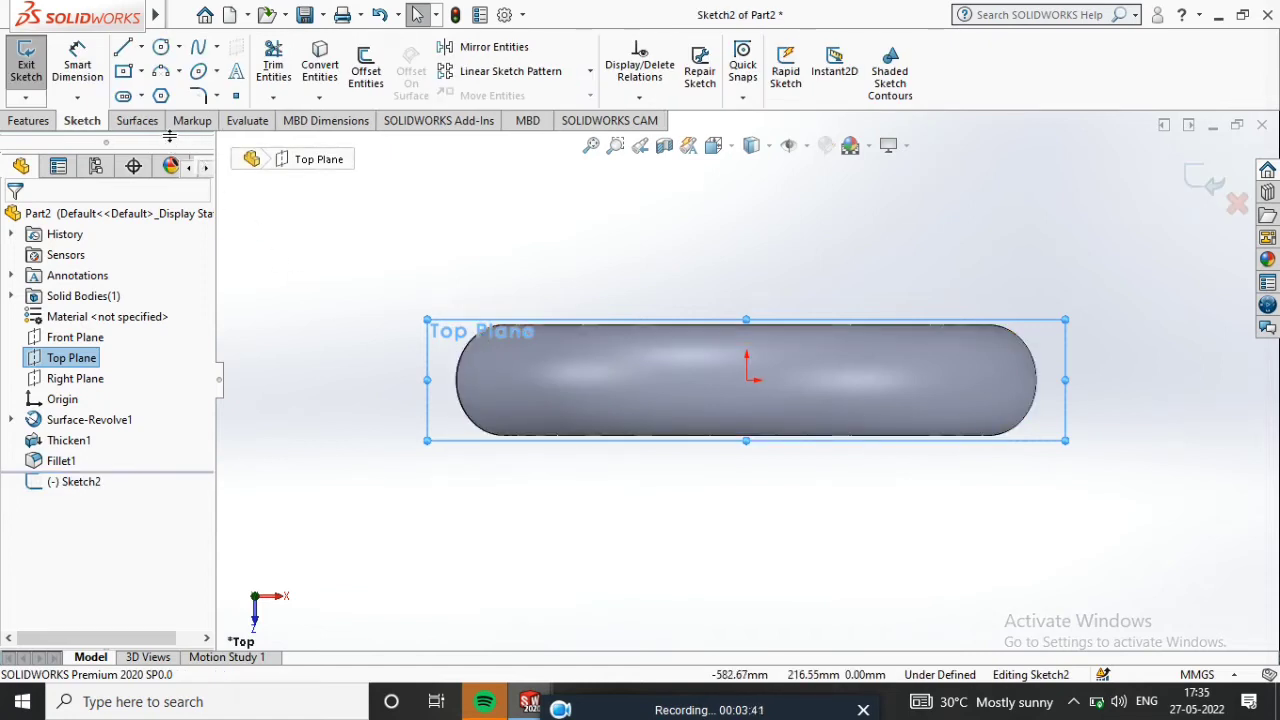
Sketch a center rectangle about 33 mm wide and 48 mm high just outside the ring's upper-left corner
left_click(124, 72)
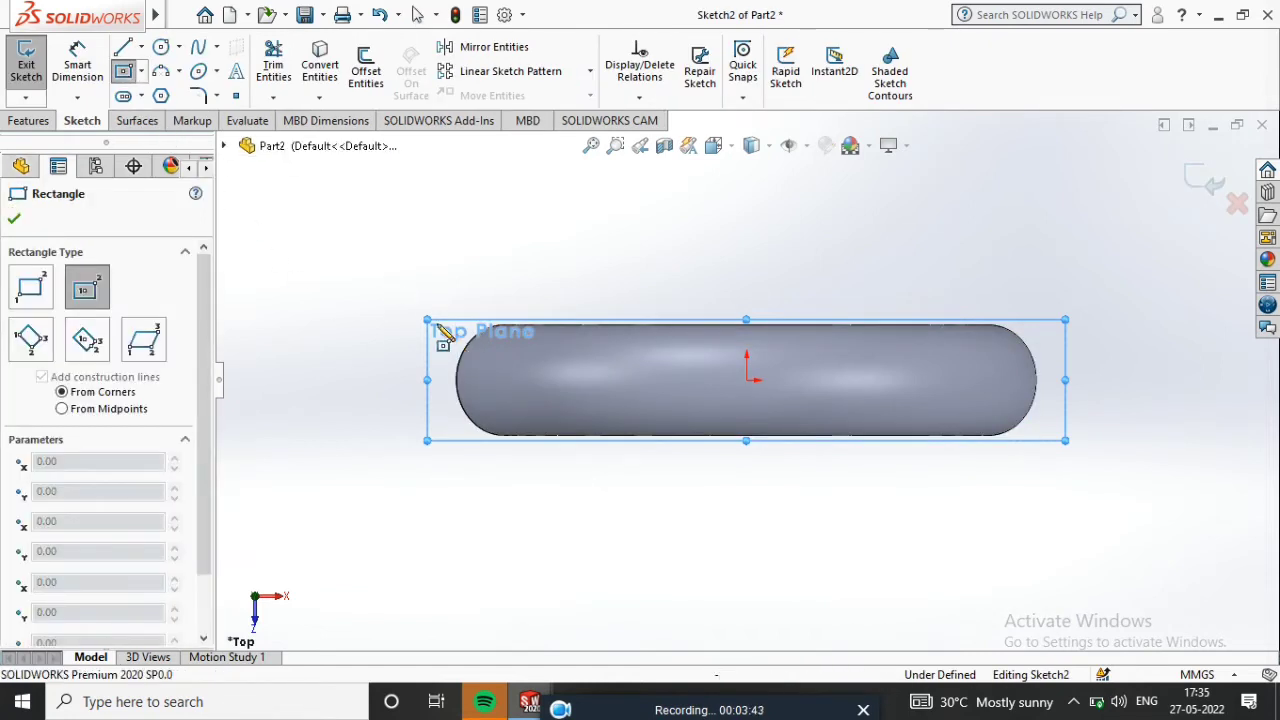
left_click(432, 318)
left_click(447, 339)
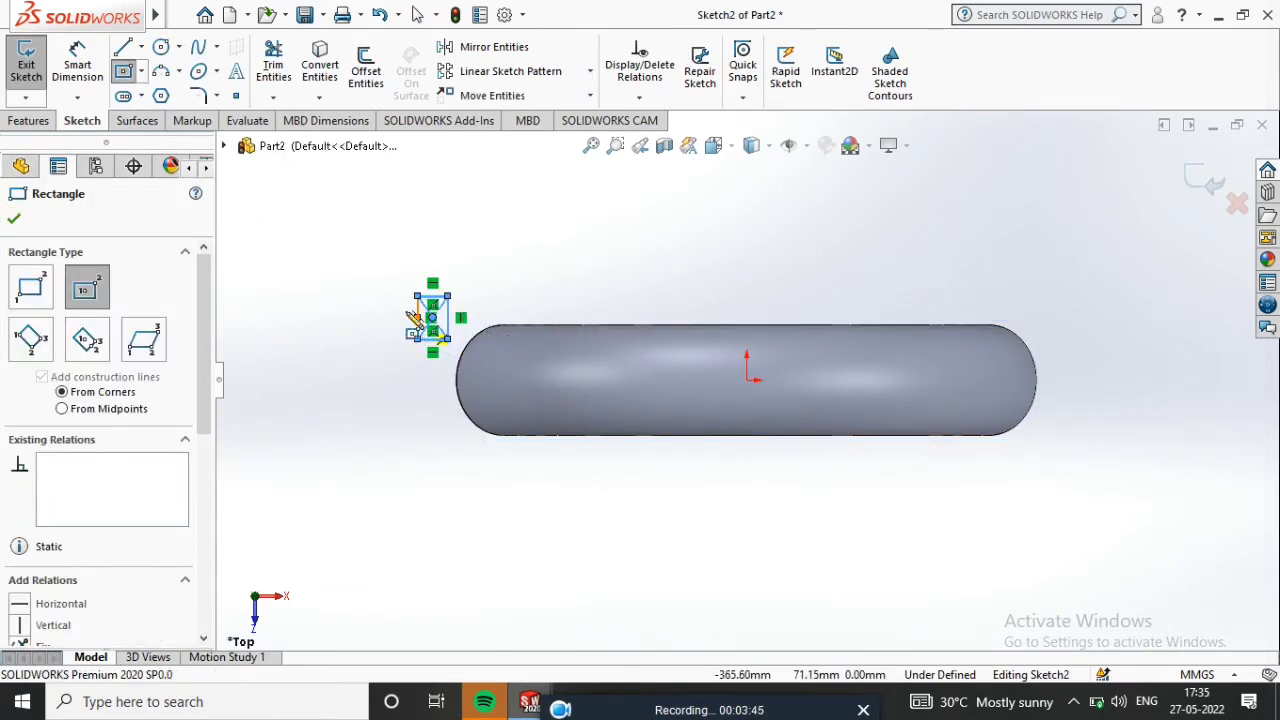
Dimension the small rectangle to 26 mm wide and 15 mm high
left_click(84, 64)
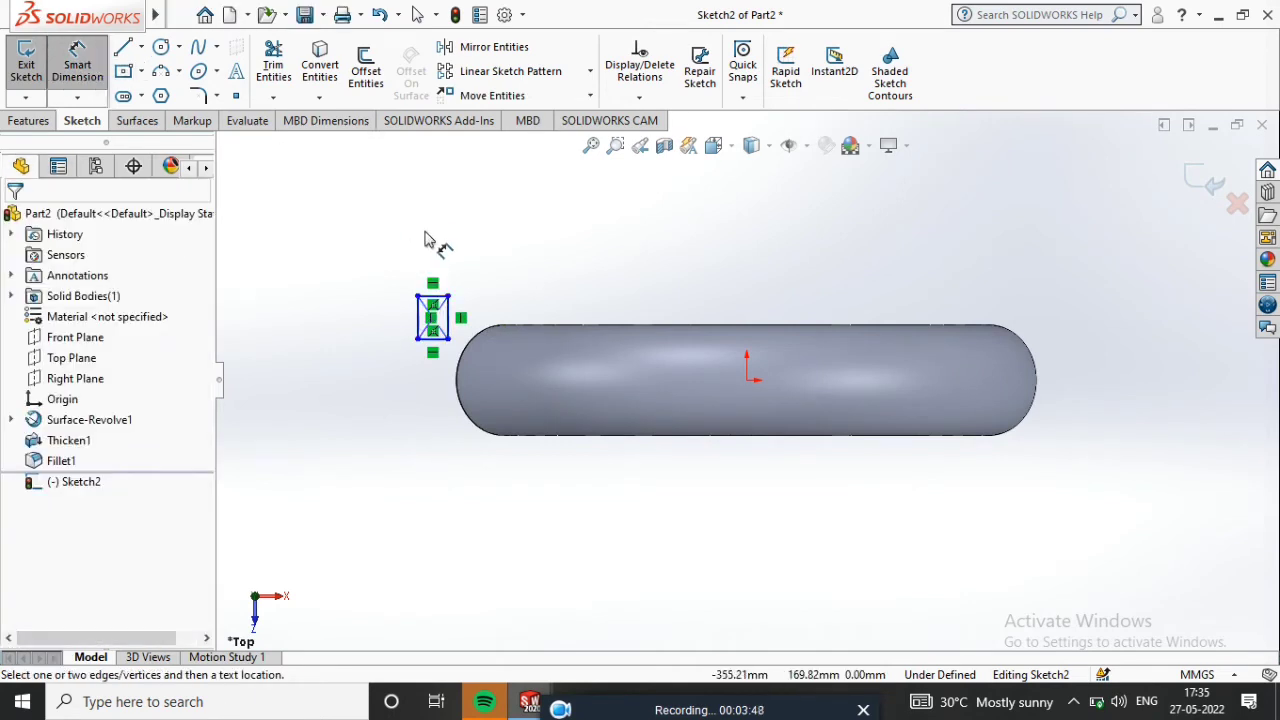
left_click(432, 299)
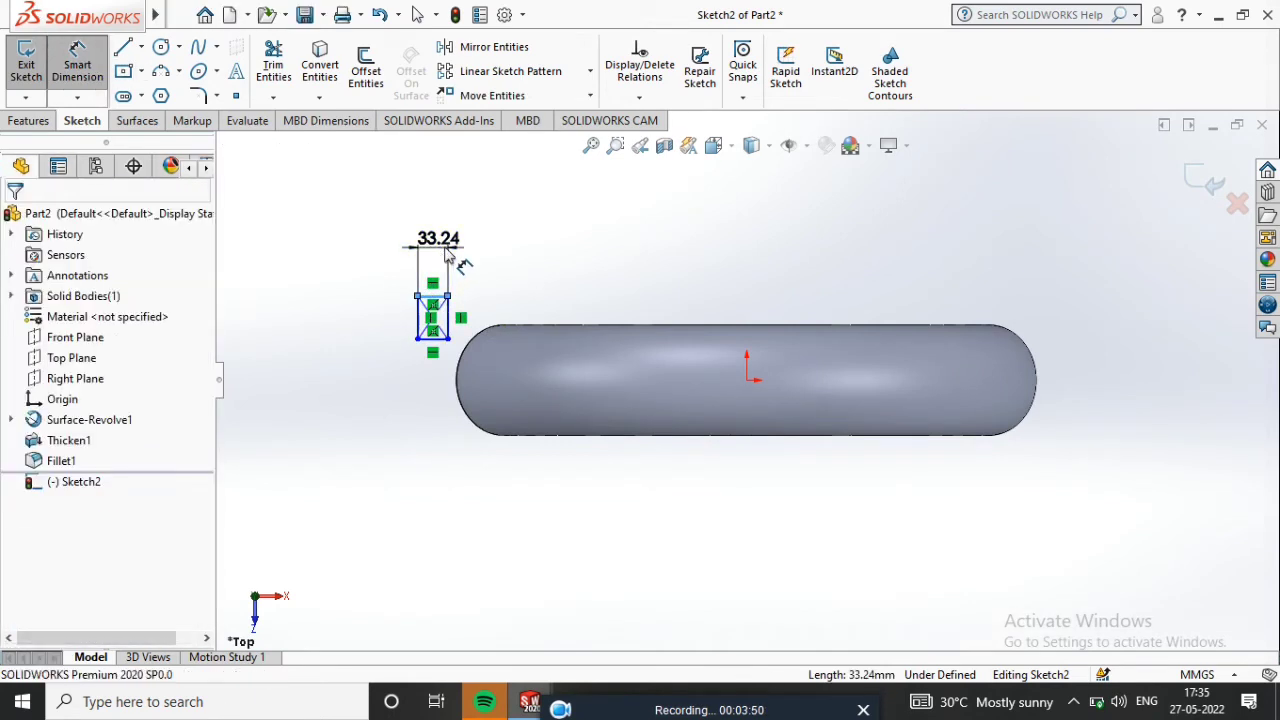
left_click(446, 250)
type("26")
key("Return")
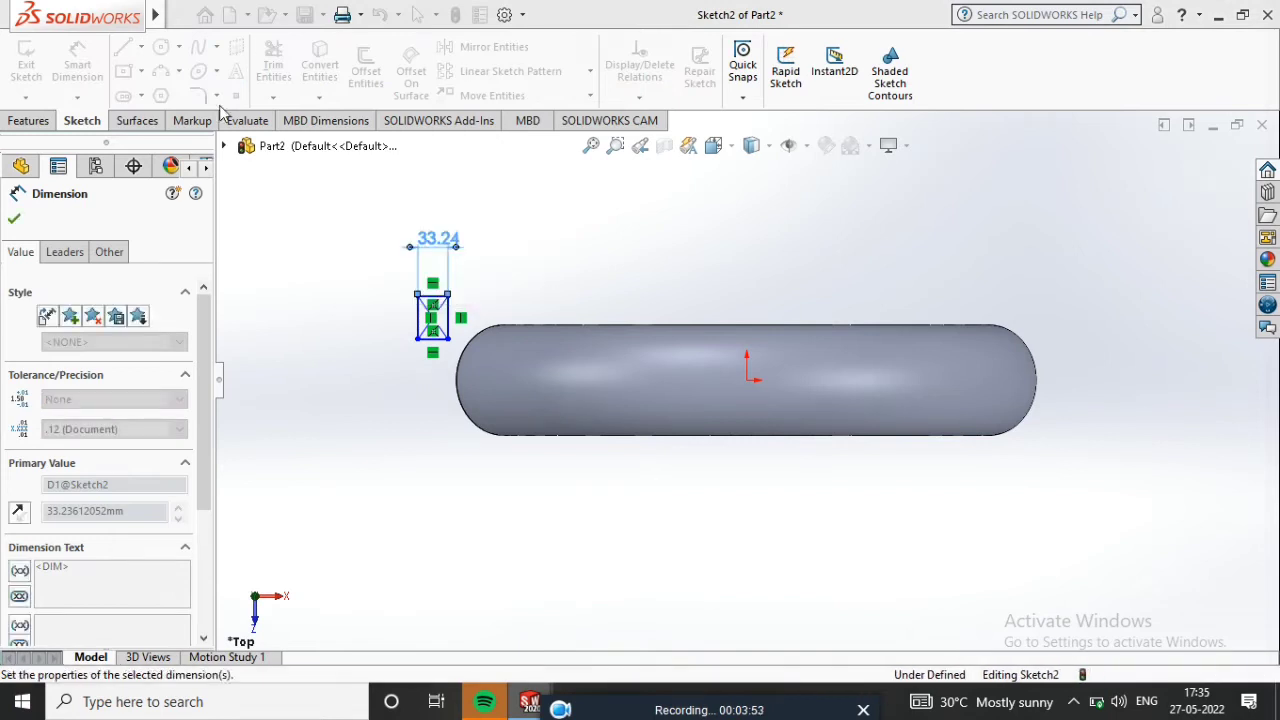
left_click(421, 318)
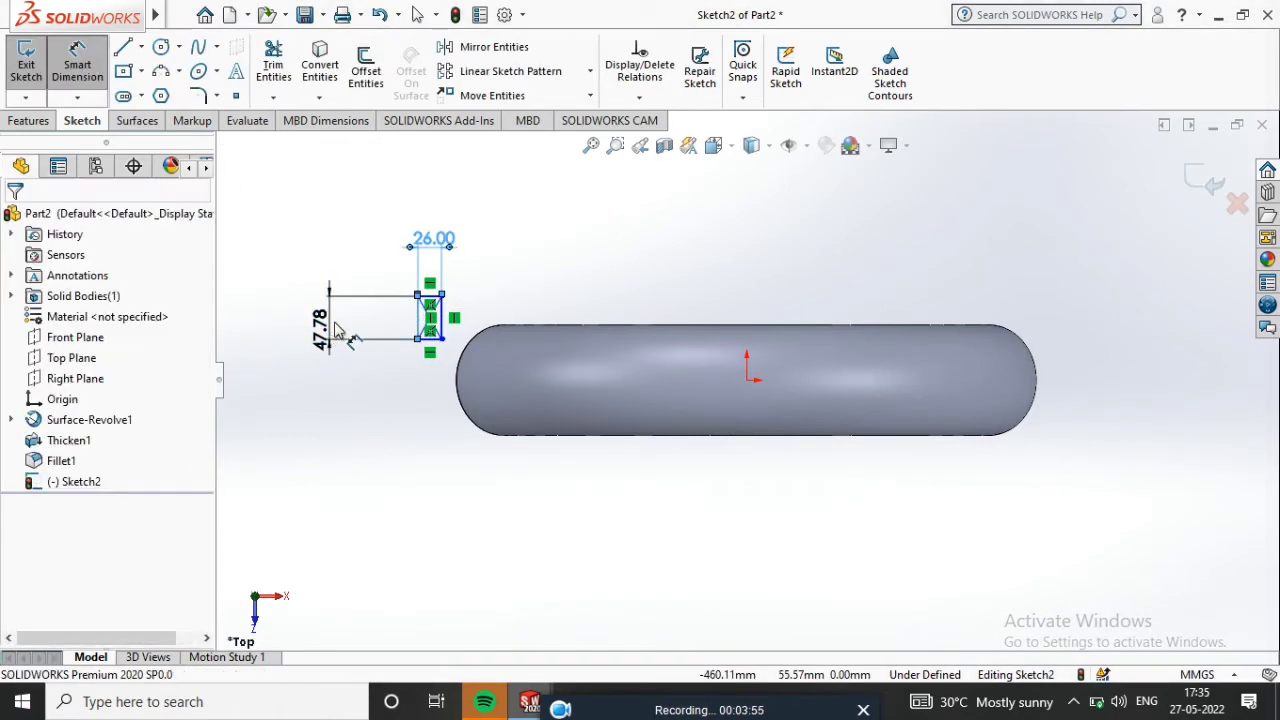
left_click(335, 329)
type("15")
key("Return")
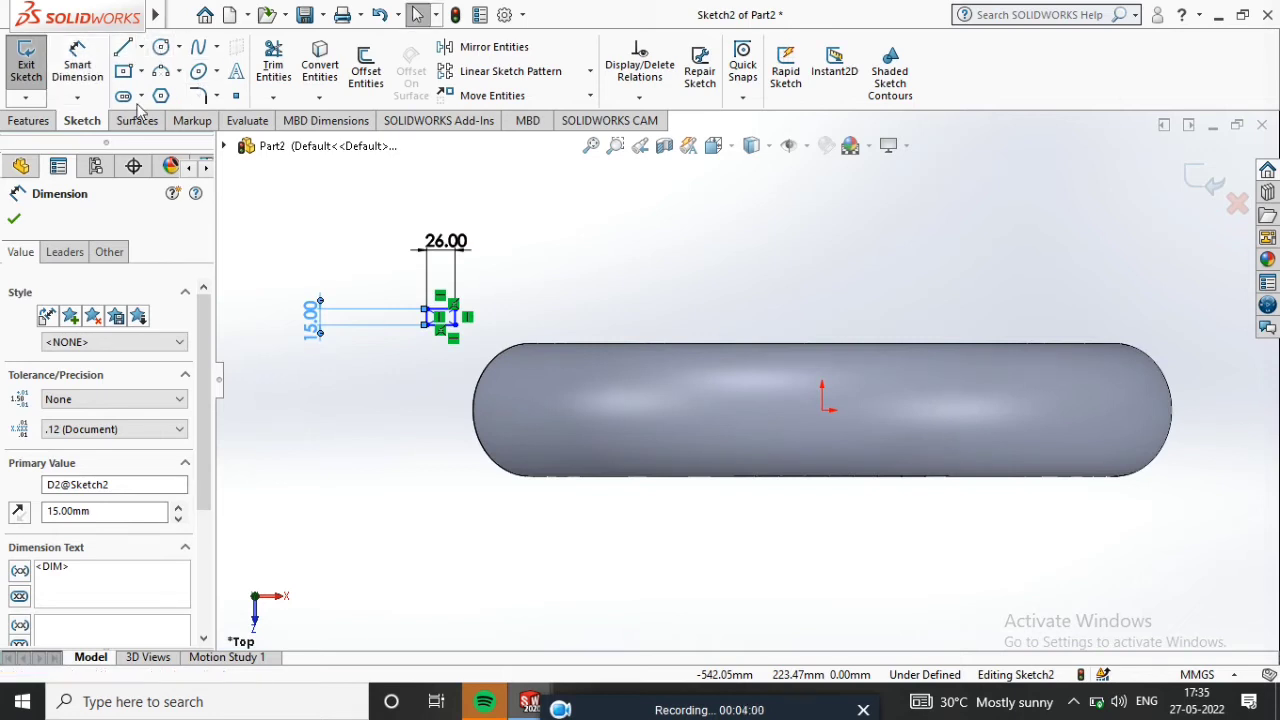
Dimension the horizontal distance from the small rectangle's outer vertical side to the origin as 326 mm
left_click(80, 66)
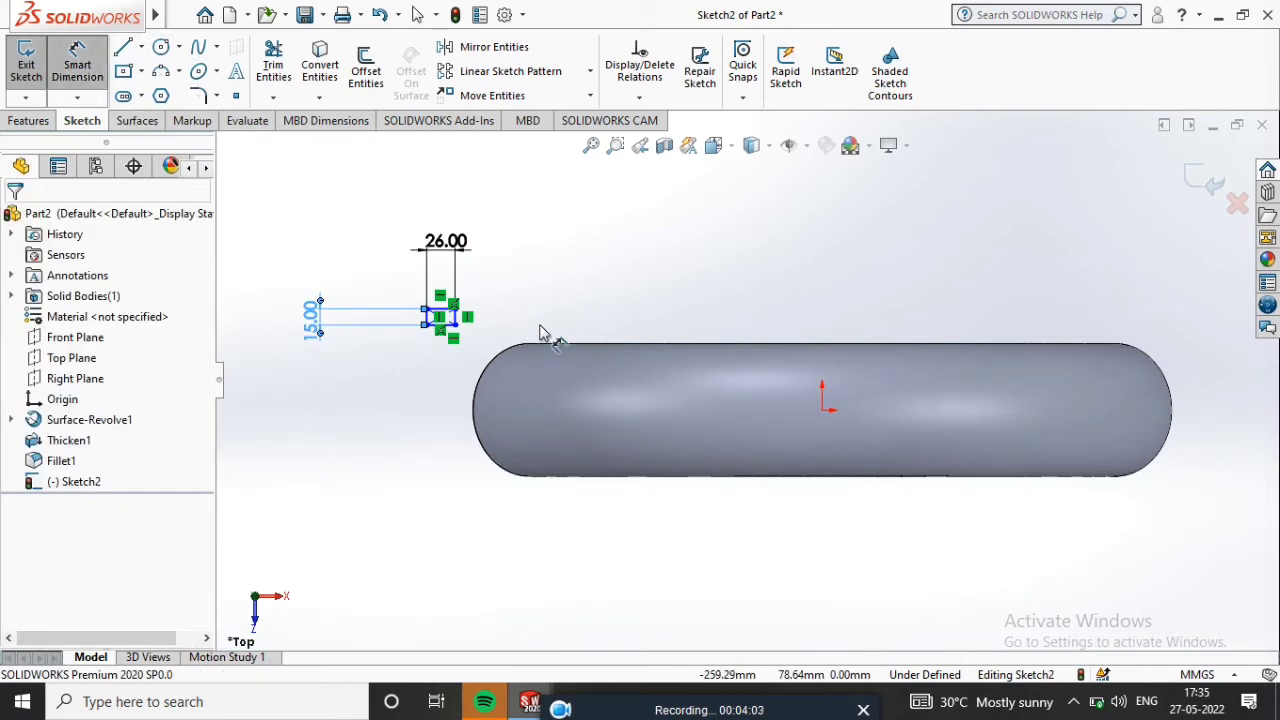
left_click(429, 318)
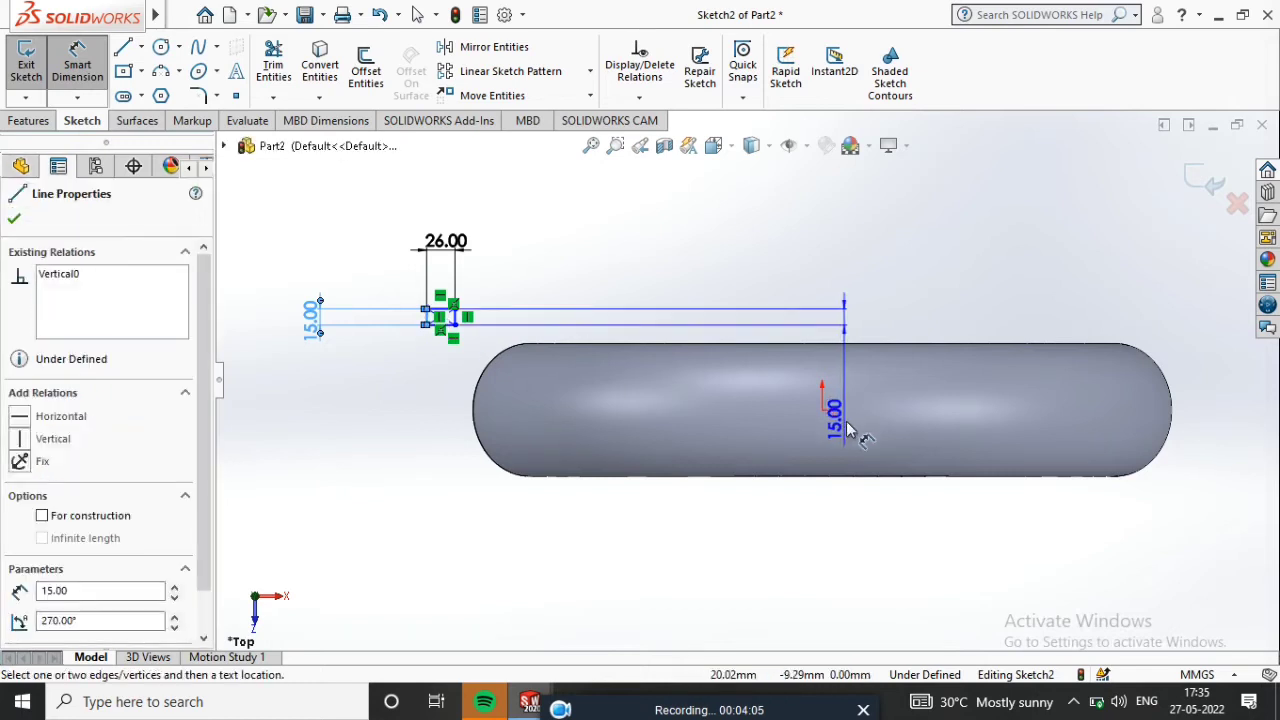
left_click(822, 411)
left_click(724, 180)
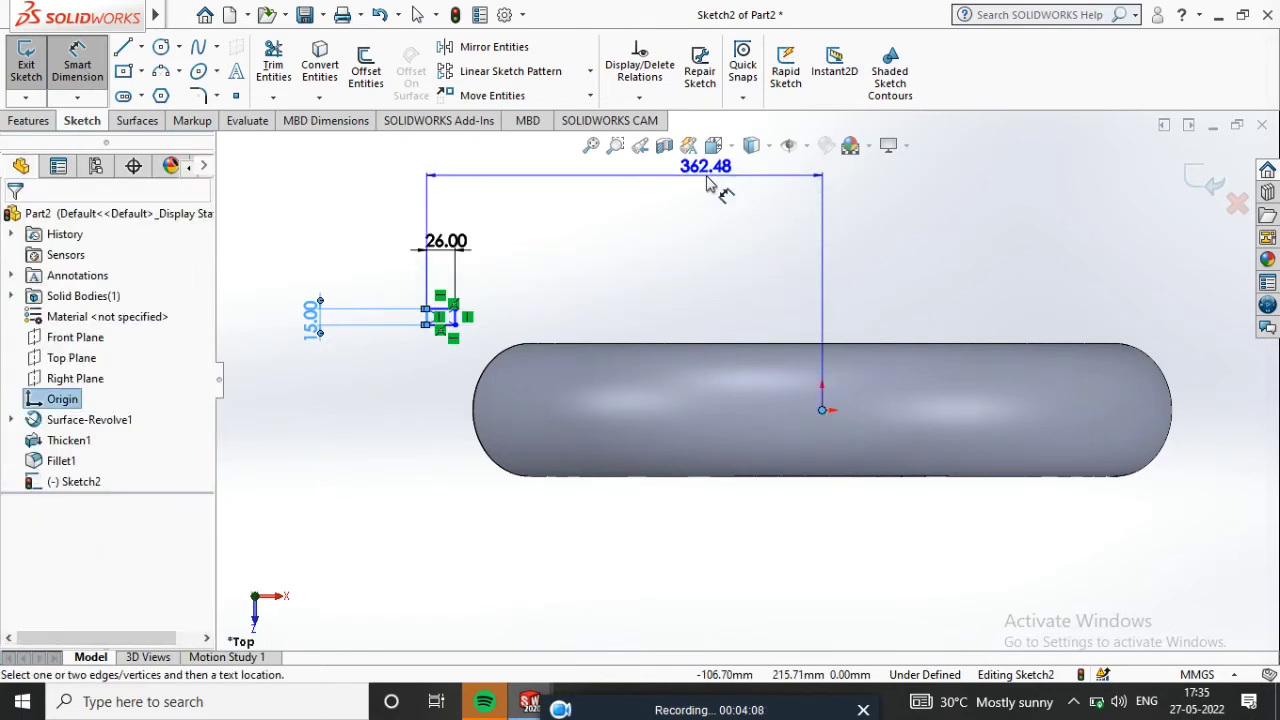
type("326")
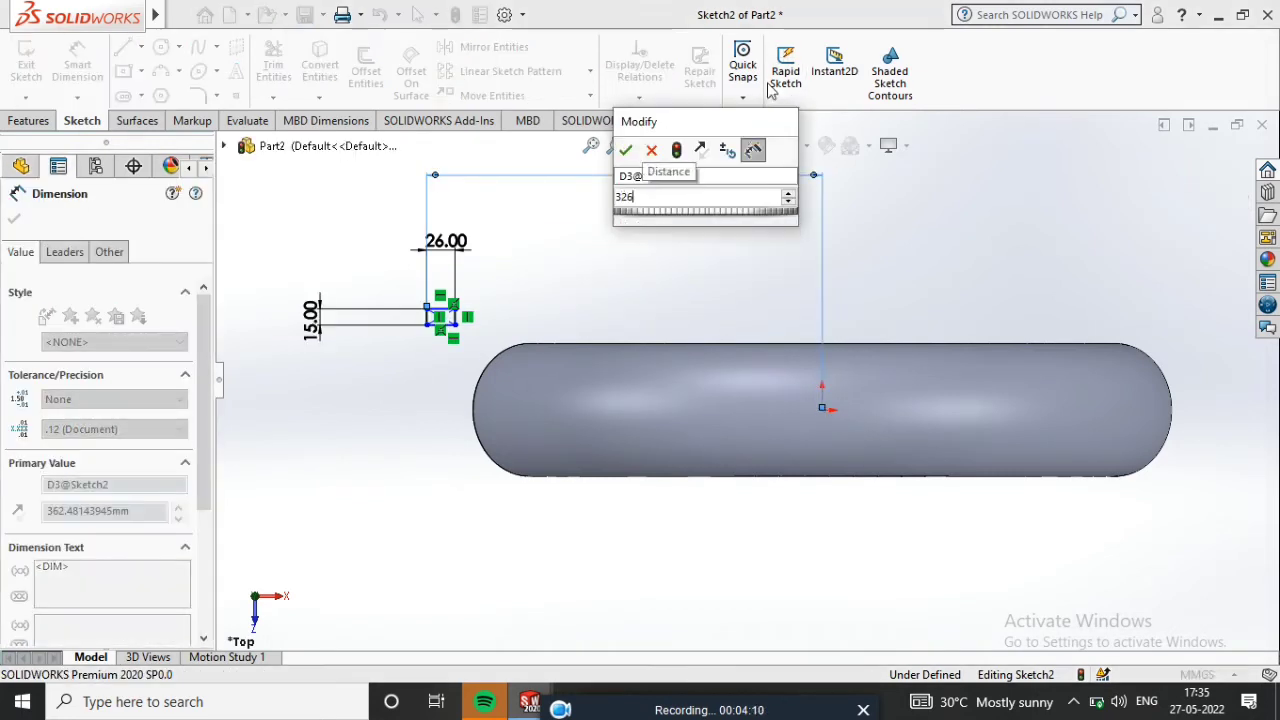
key("Return")
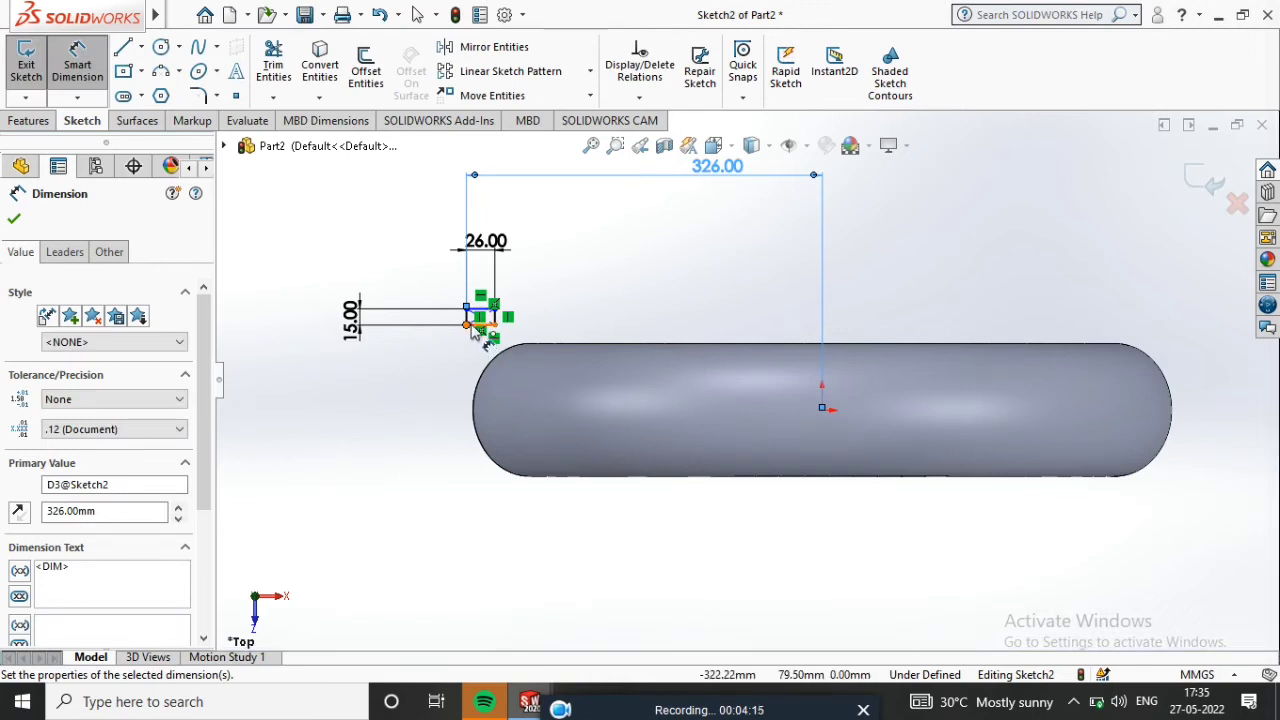
Dimension the vertical distance from the small rectangle's upper edge to the origin as 47.5 mm
left_click(482, 322)
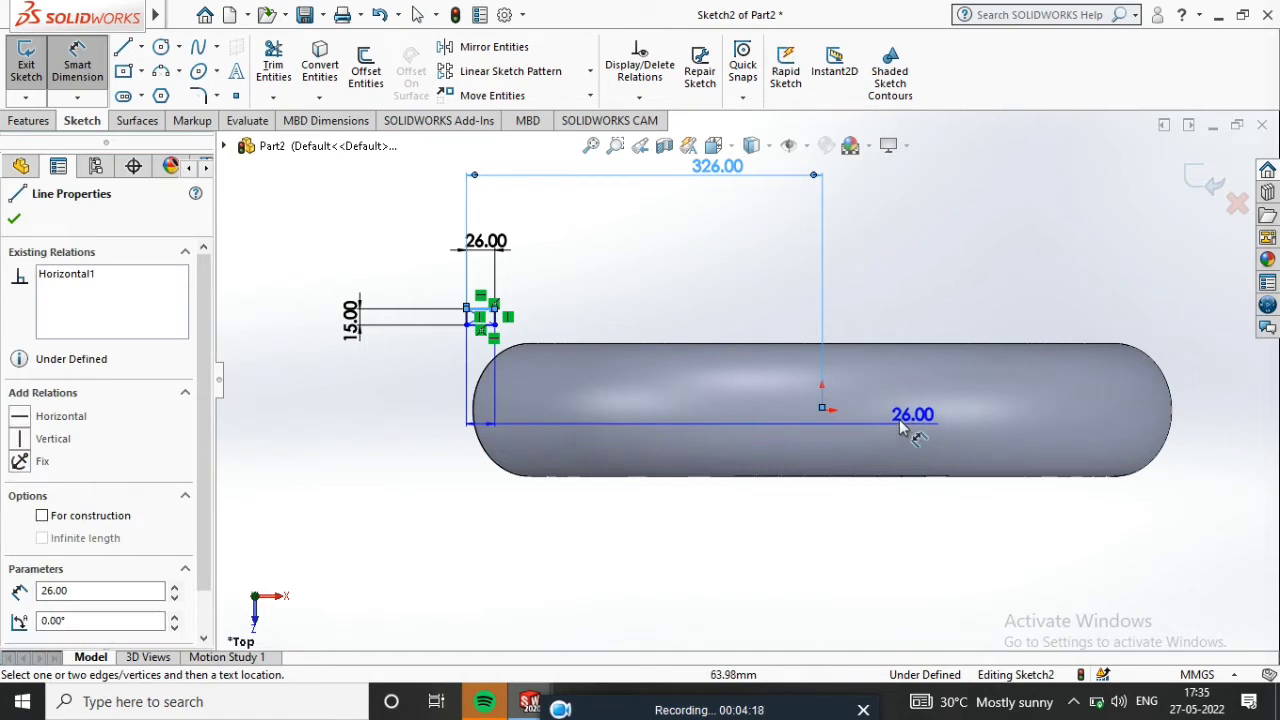
left_click(821, 408)
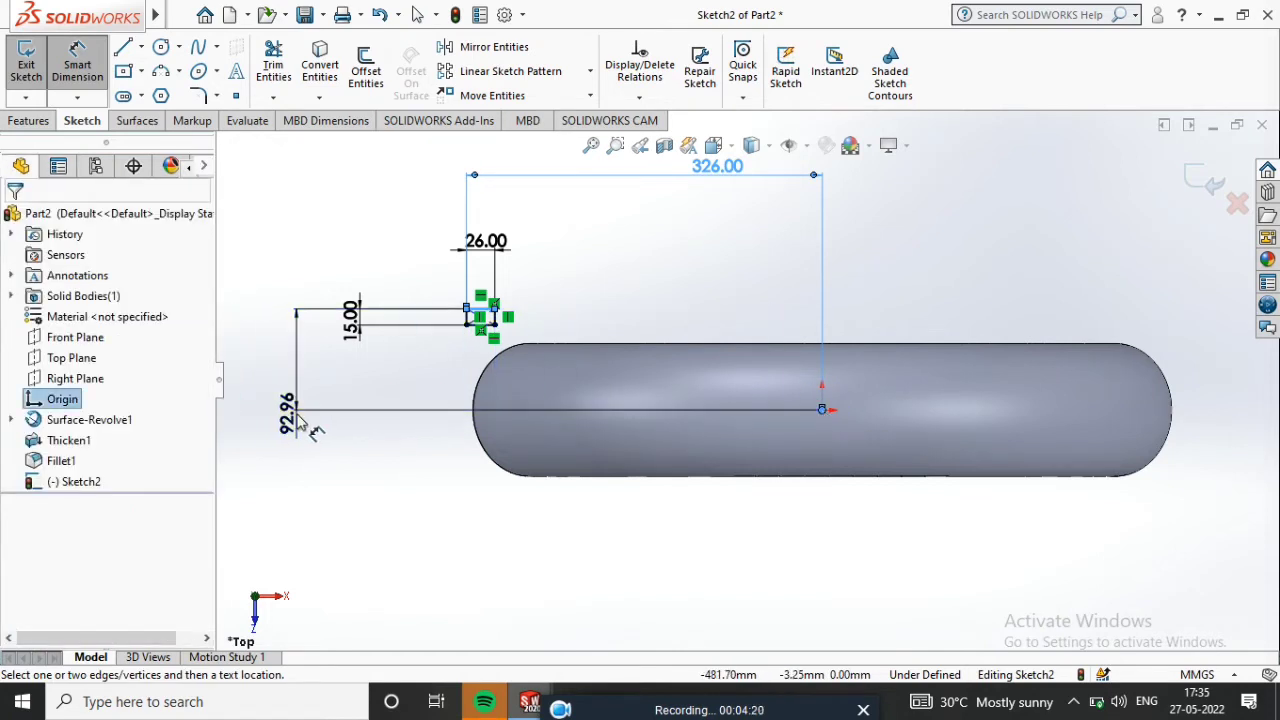
left_click(320, 432)
type("47")
type(".5")
key("Return")
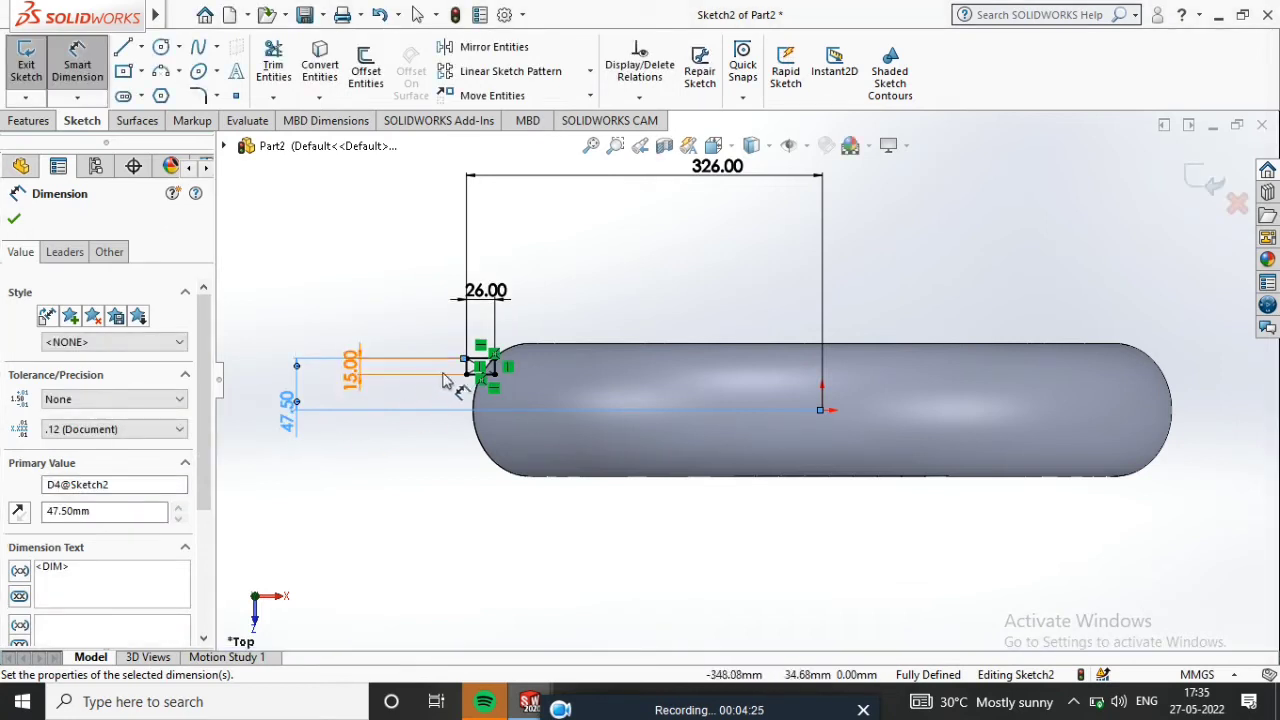
scroll(500, 416, "down", 3)
scroll(491, 408, "up", 3)
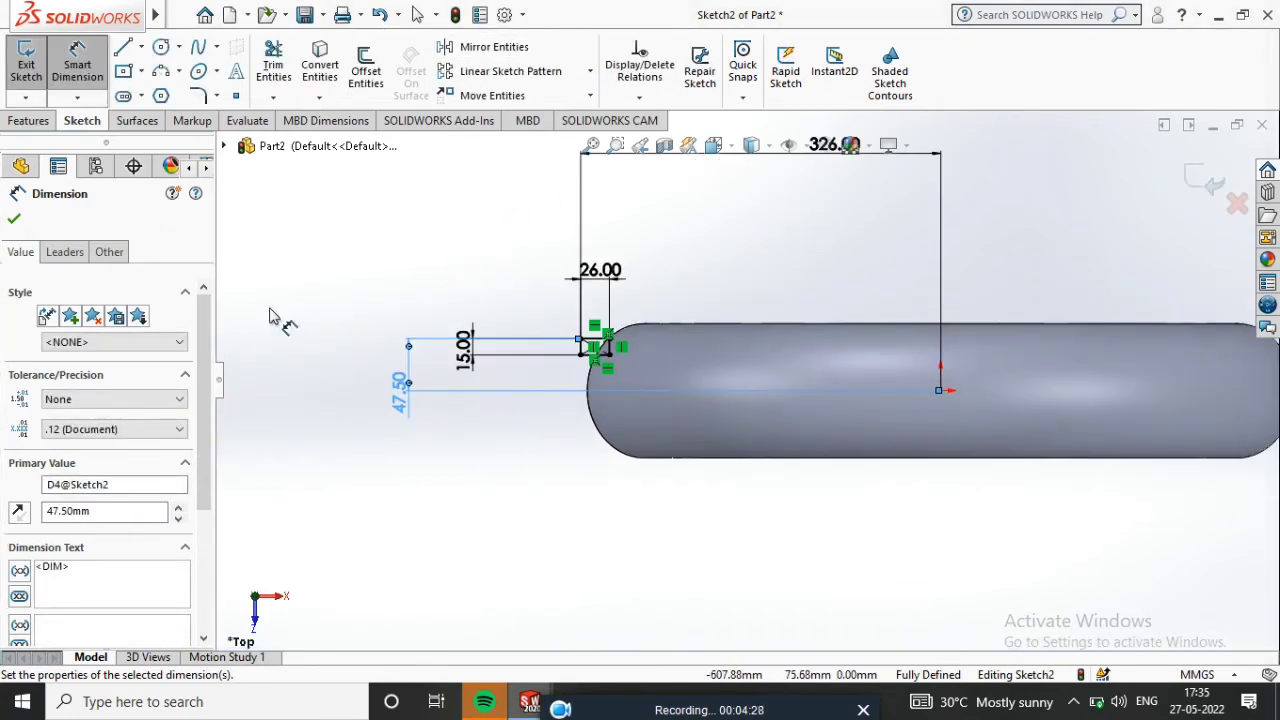
left_click(13, 220)
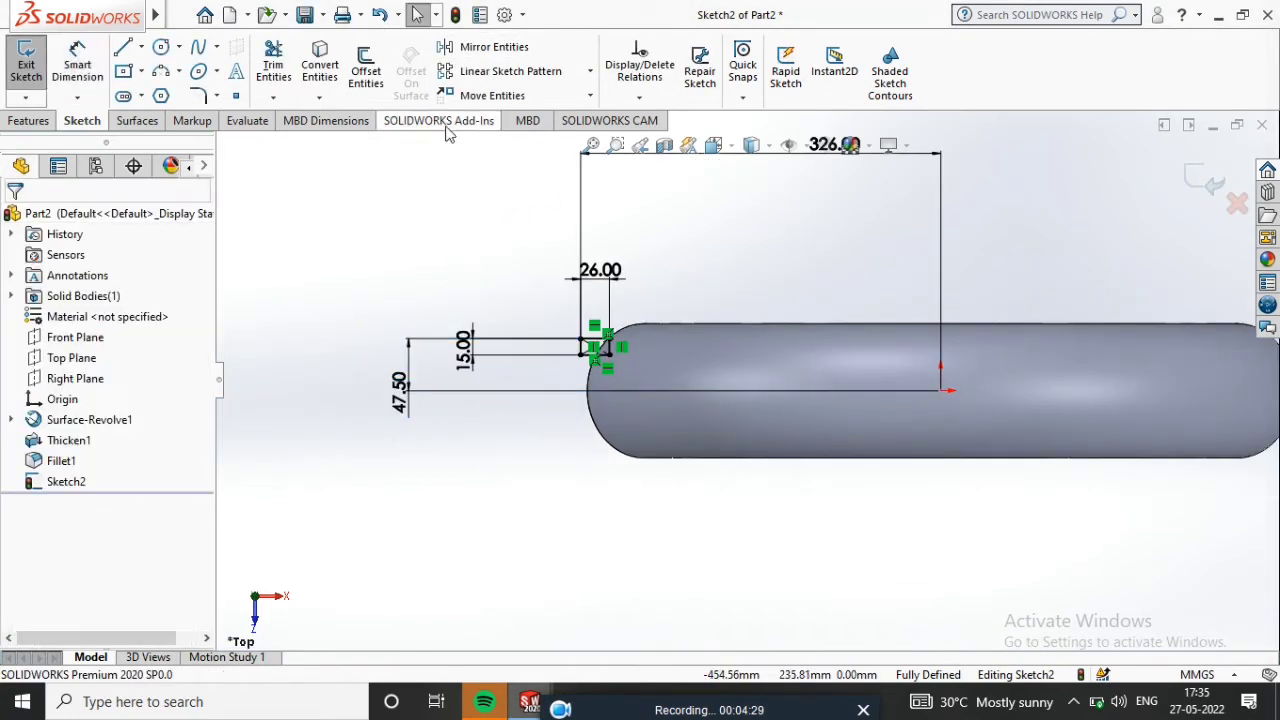
Set up a linear sketch pattern of the rectangle's four sides with 3 instances spaced 40 mm along the X-axis
left_click(511, 71)
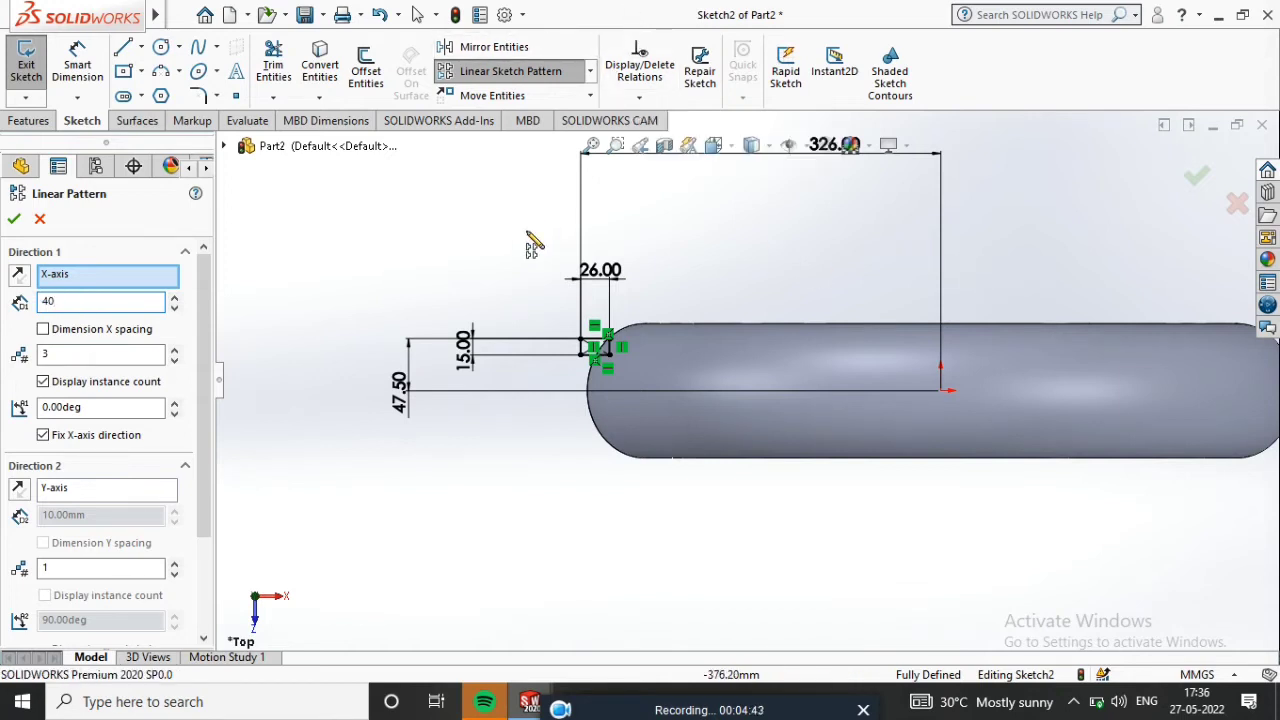
scroll(600, 337, "down", 2)
scroll(90, 540, "down", 3)
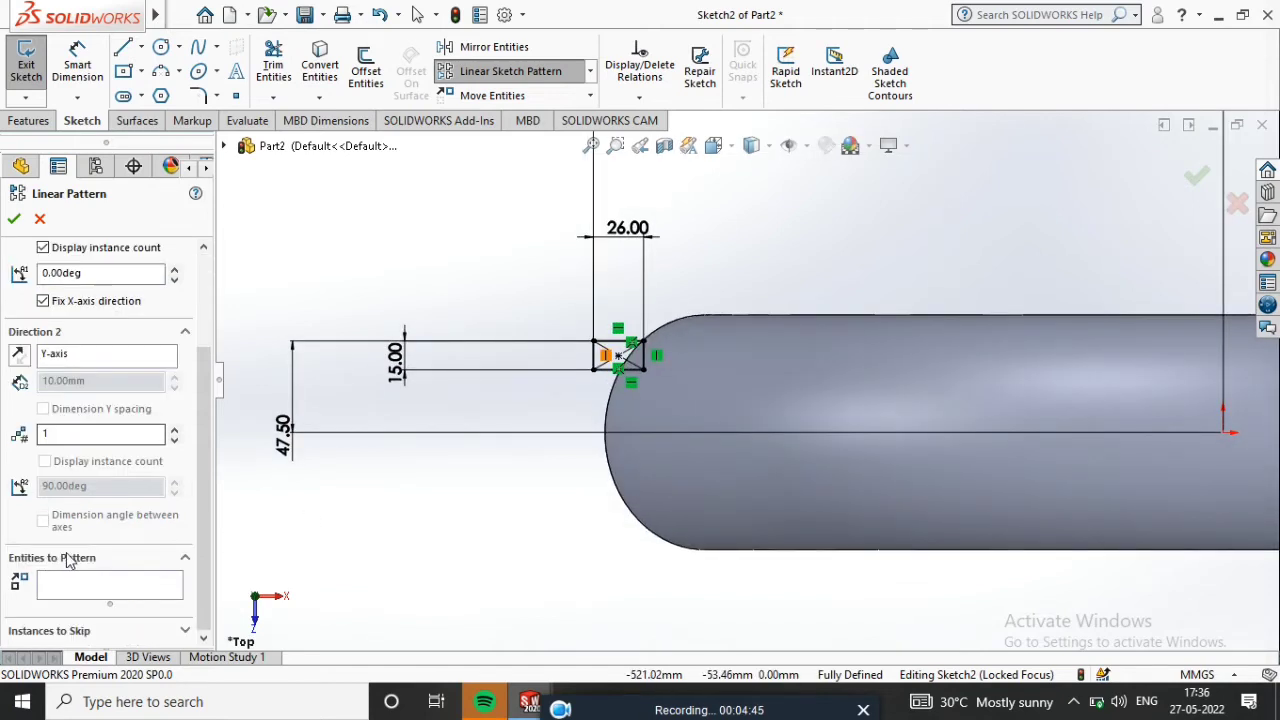
left_click(80, 588)
left_click(621, 351)
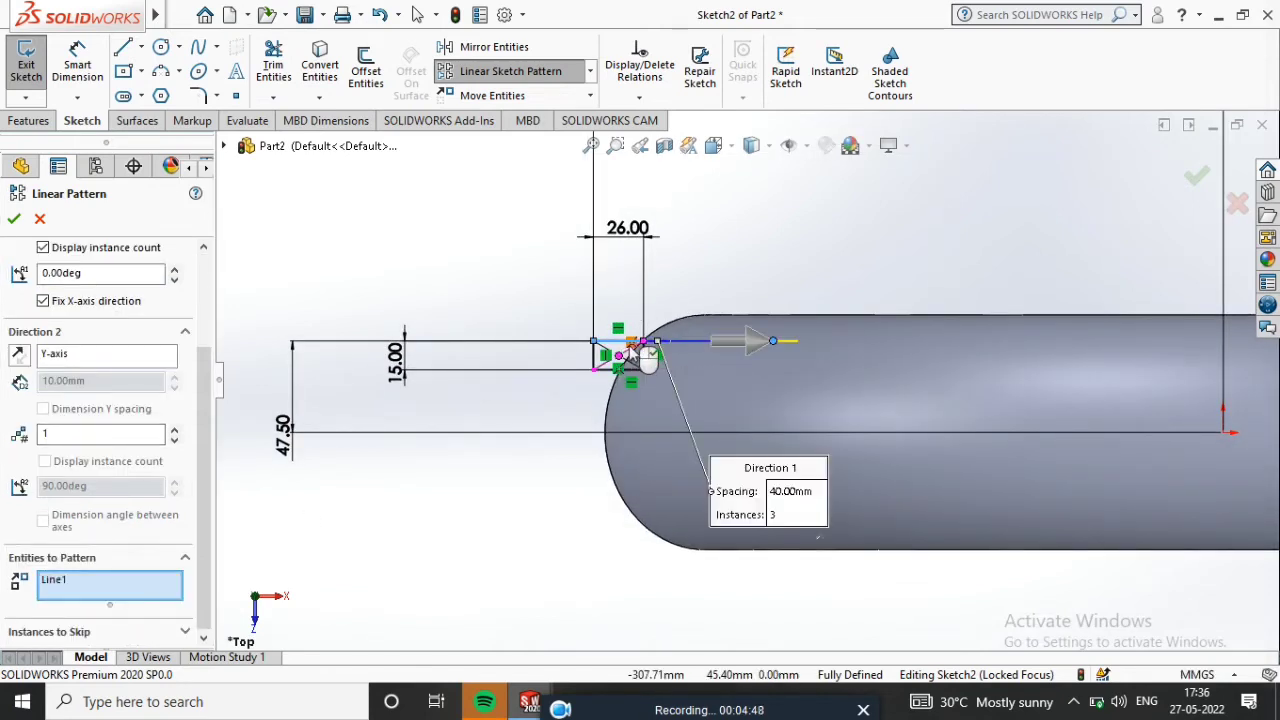
left_click(643, 362)
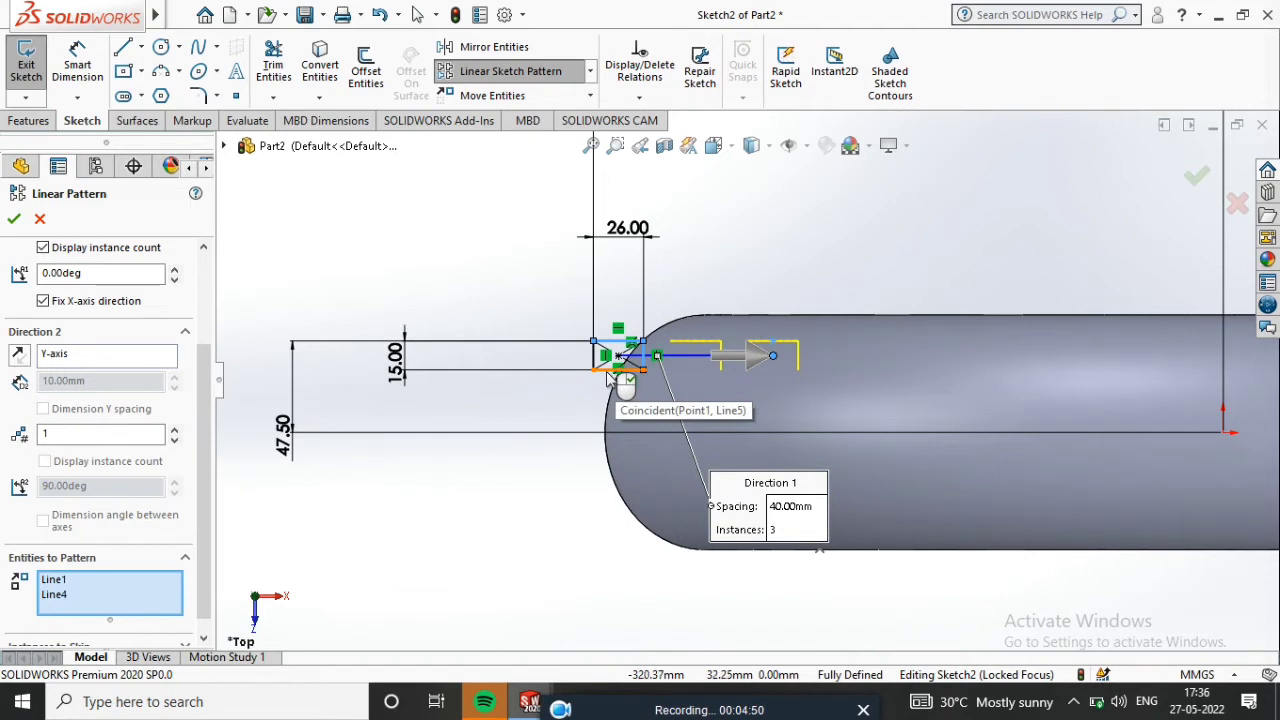
left_click(608, 369)
left_click(596, 356)
scroll(672, 372, "up", 2)
scroll(672, 372, "up", 2)
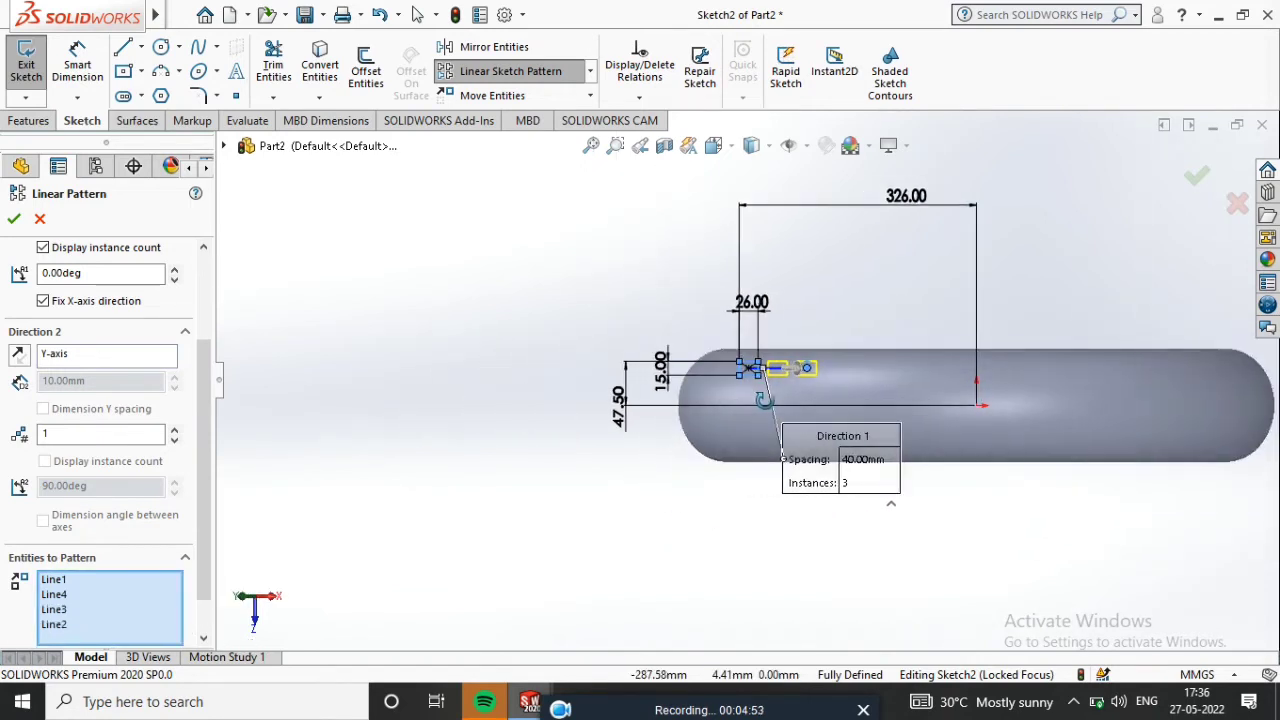
Revolve the sketch with the three rectangles around its vertical centerline to form tread ribs on the ring
middle_click_drag(672, 372, 750, 330)
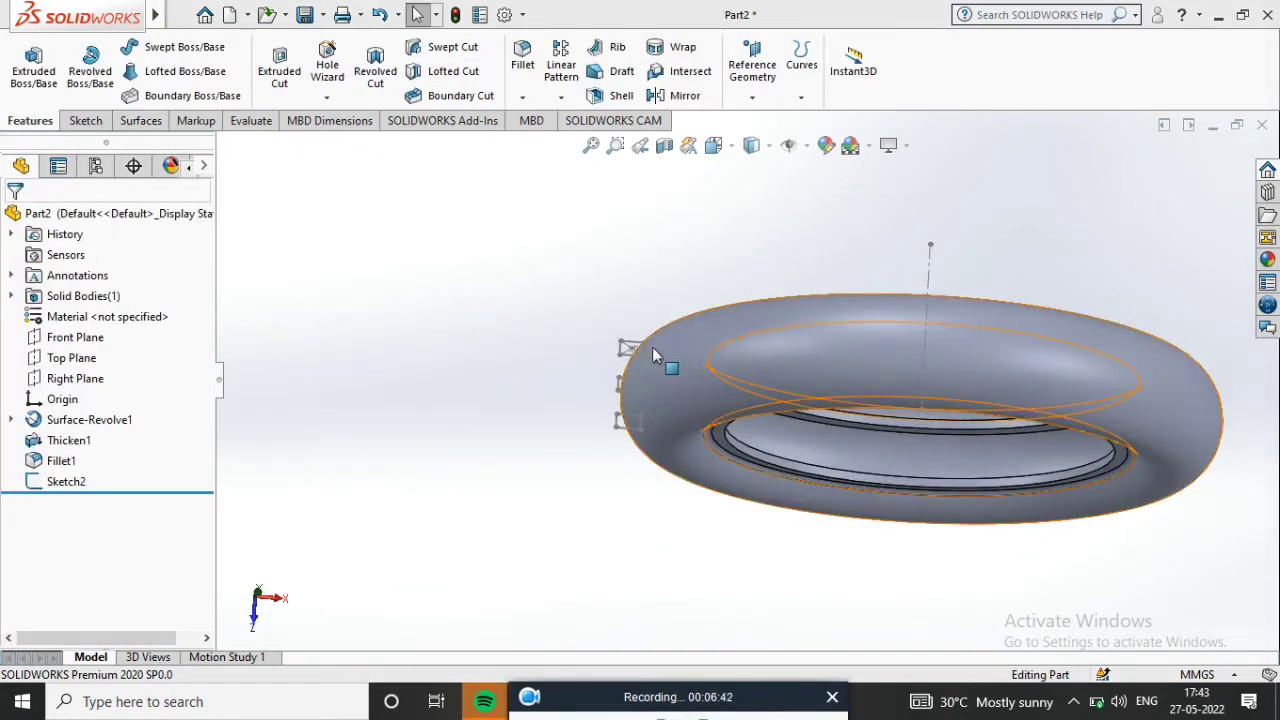
scroll(655, 355, "down", 1)
left_click(72, 482)
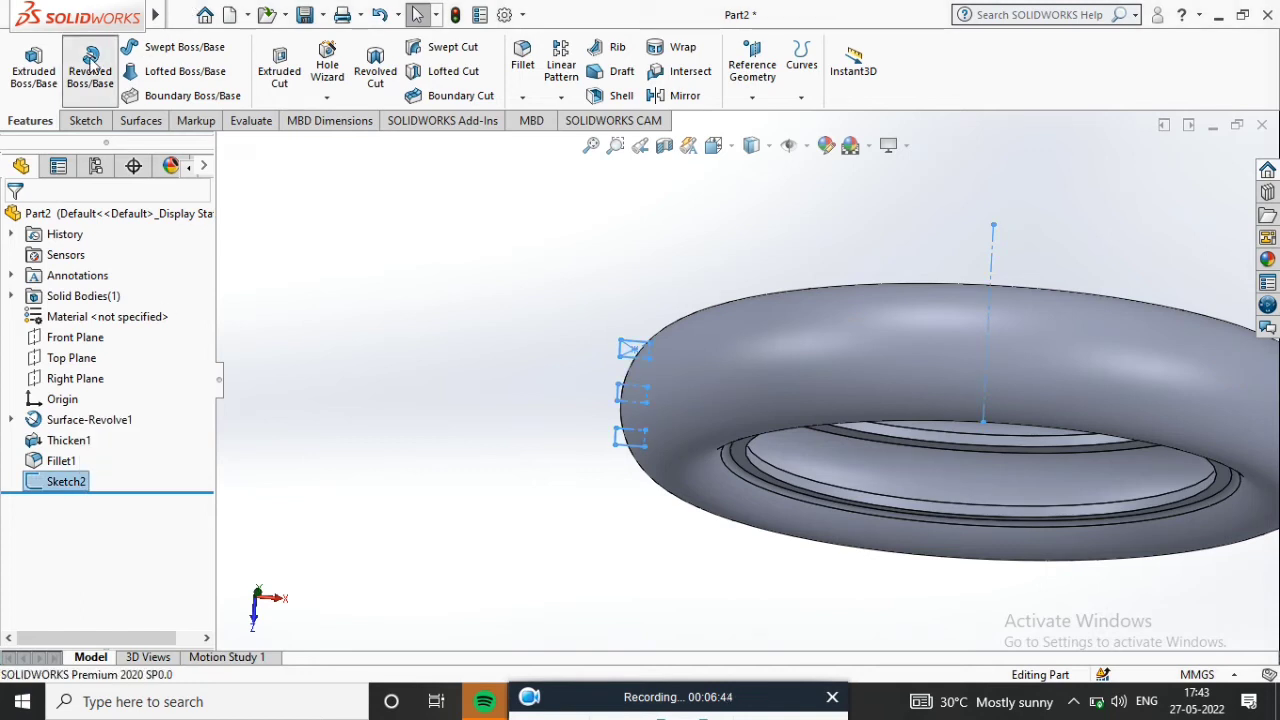
left_click(991, 258)
left_click(15, 220)
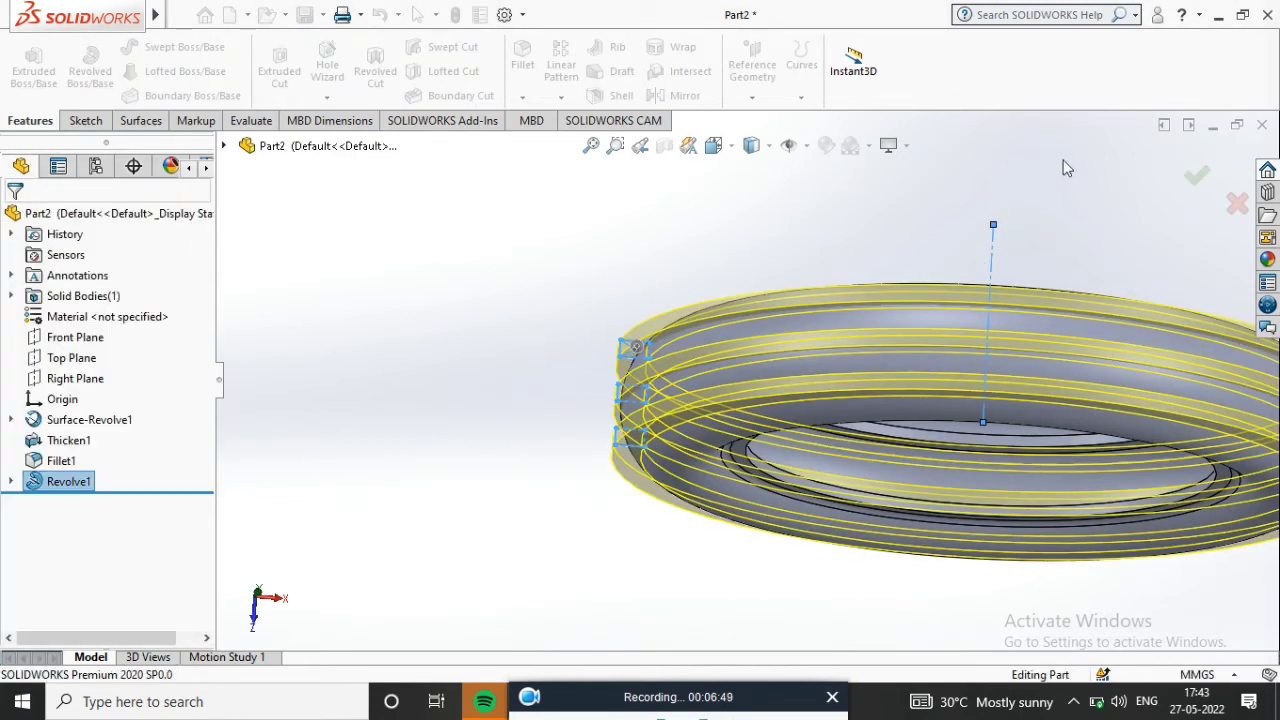
Fillet the outer faces of the three revolved ribs with a symmetric 0.25 mm radius
middle_click_drag(886, 193, 876, 352)
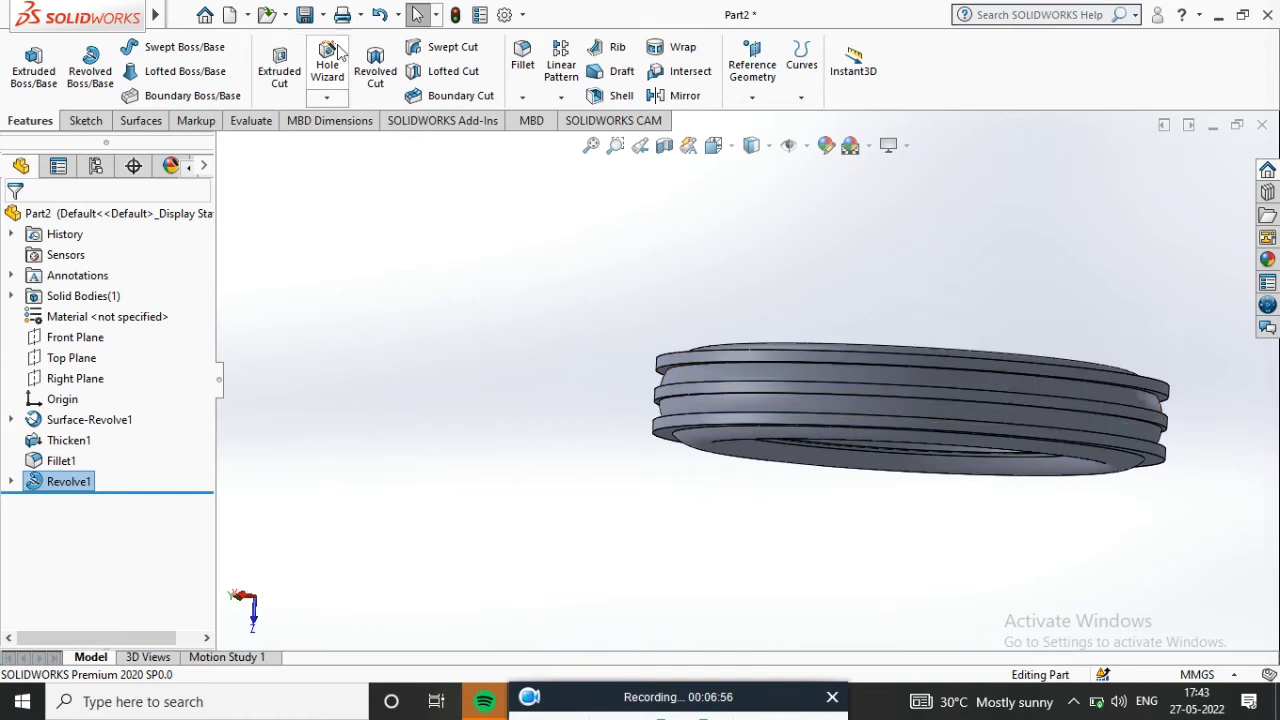
left_click(523, 68)
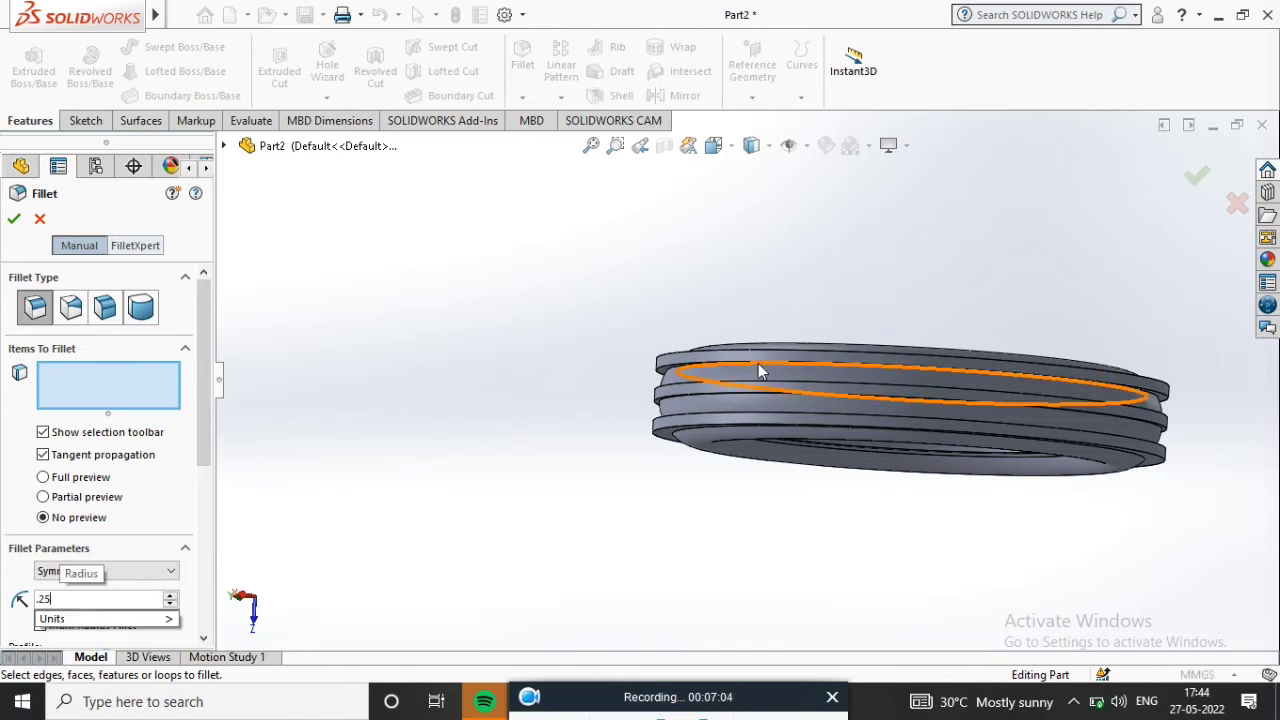
scroll(760, 374, "down", 4)
left_click(683, 400)
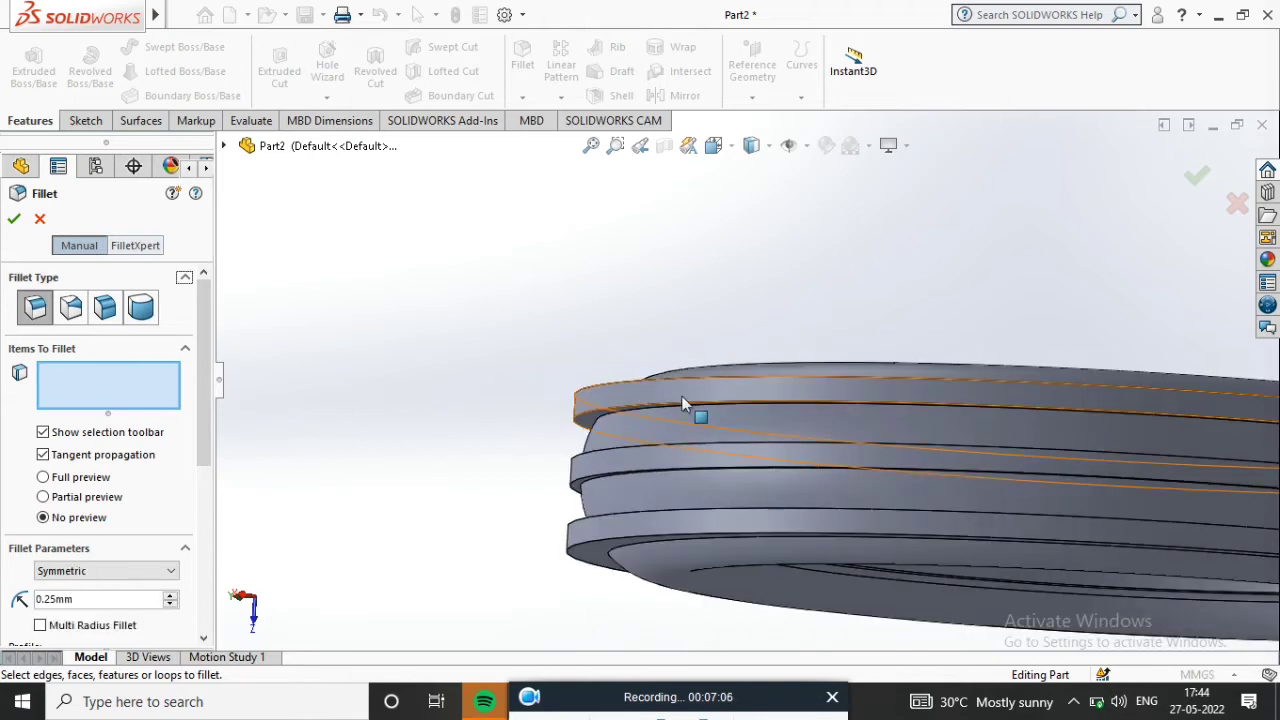
left_click(677, 395)
left_click(677, 466)
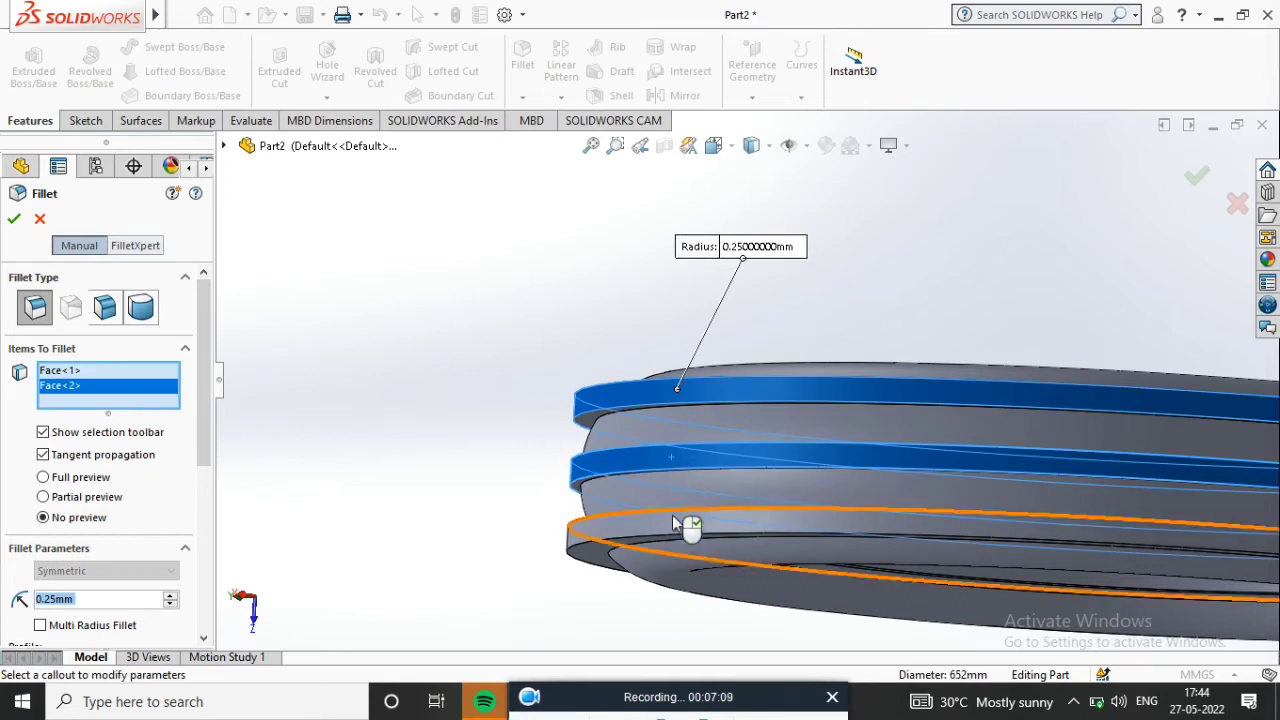
left_click(675, 522)
scroll(686, 534, "up", 3)
middle_click_drag(686, 534, 690, 432)
left_click(14, 220)
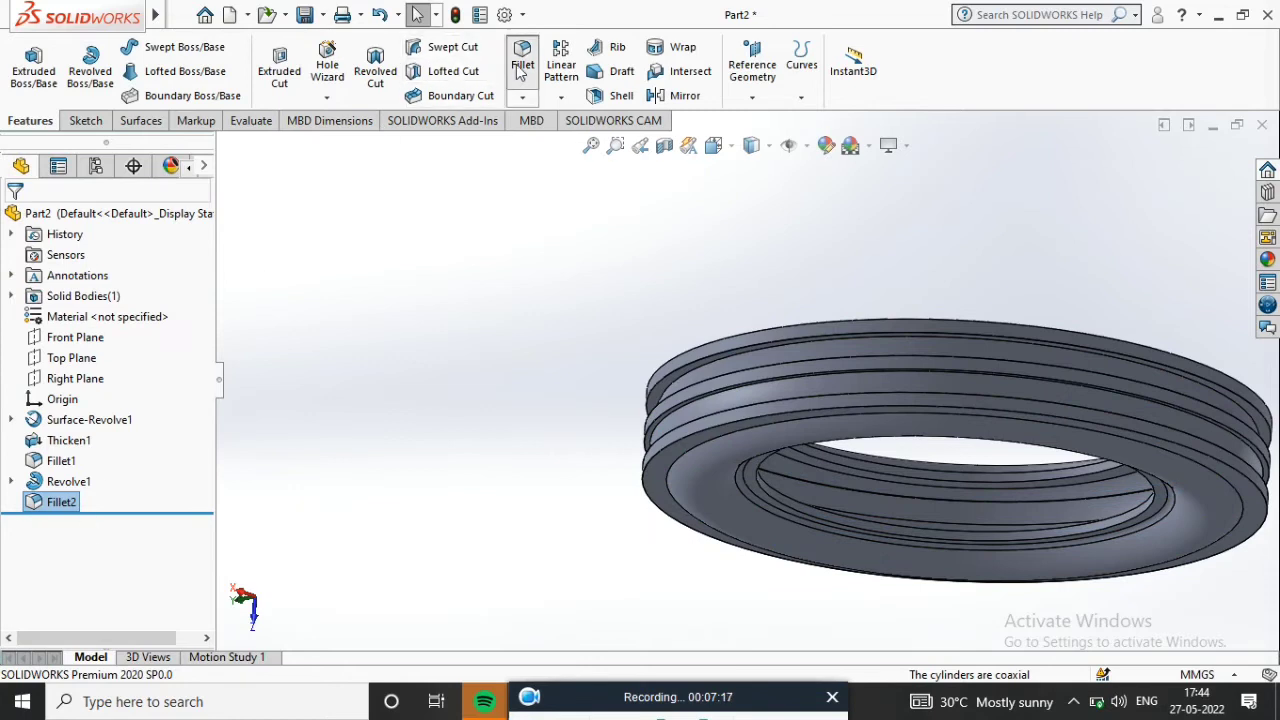
Fillet the two circular edges where the outermost ribs meet the ring's curved sides with a symmetric 1 mm radius
key("Return")
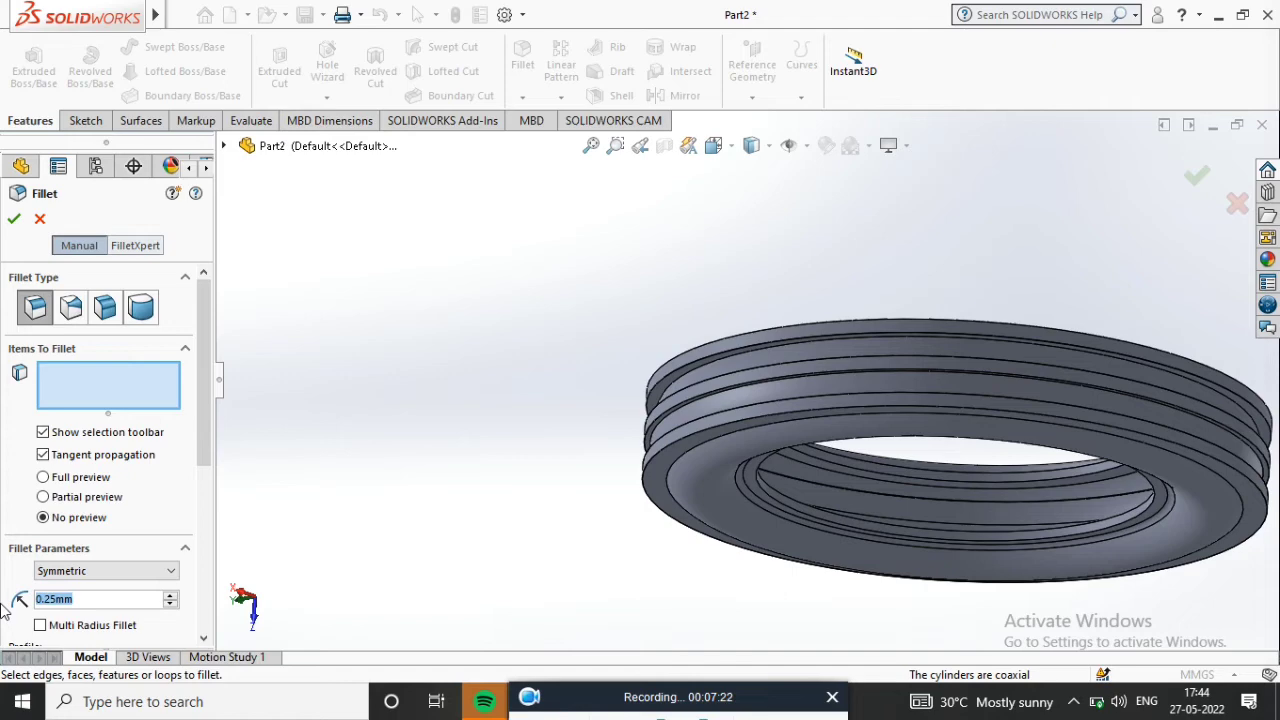
type("1")
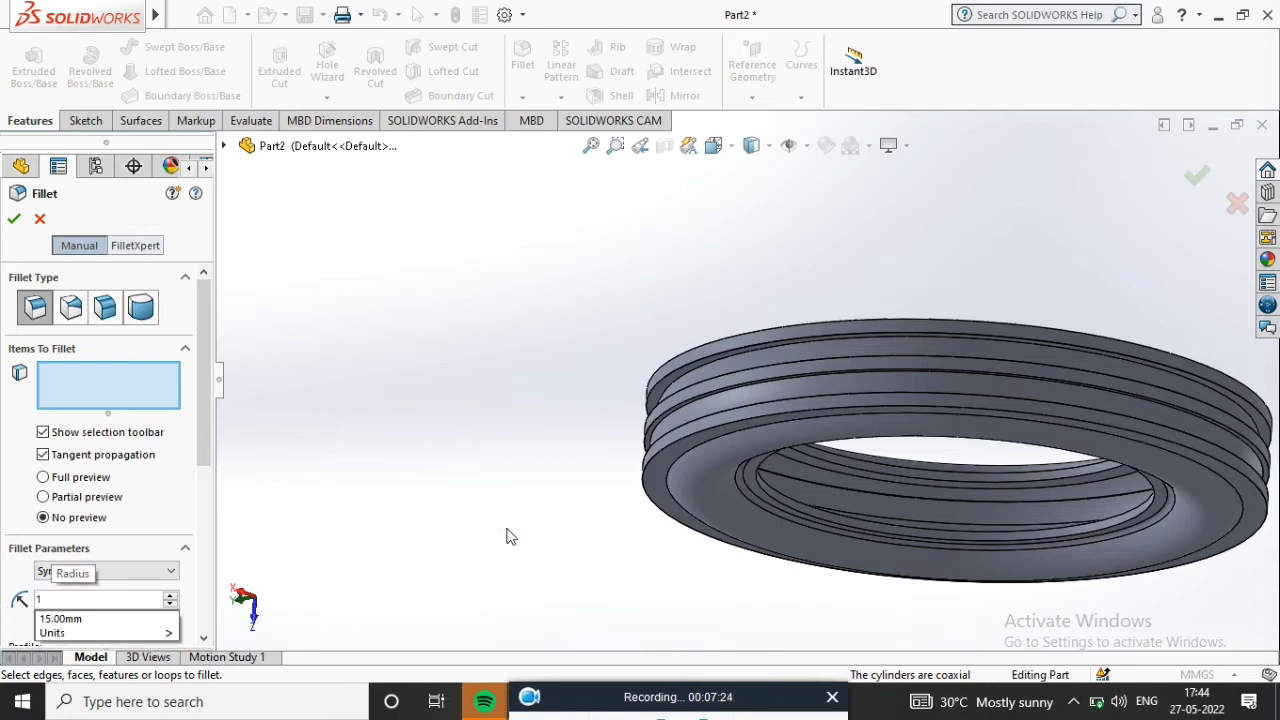
middle_click_drag(889, 486, 815, 376)
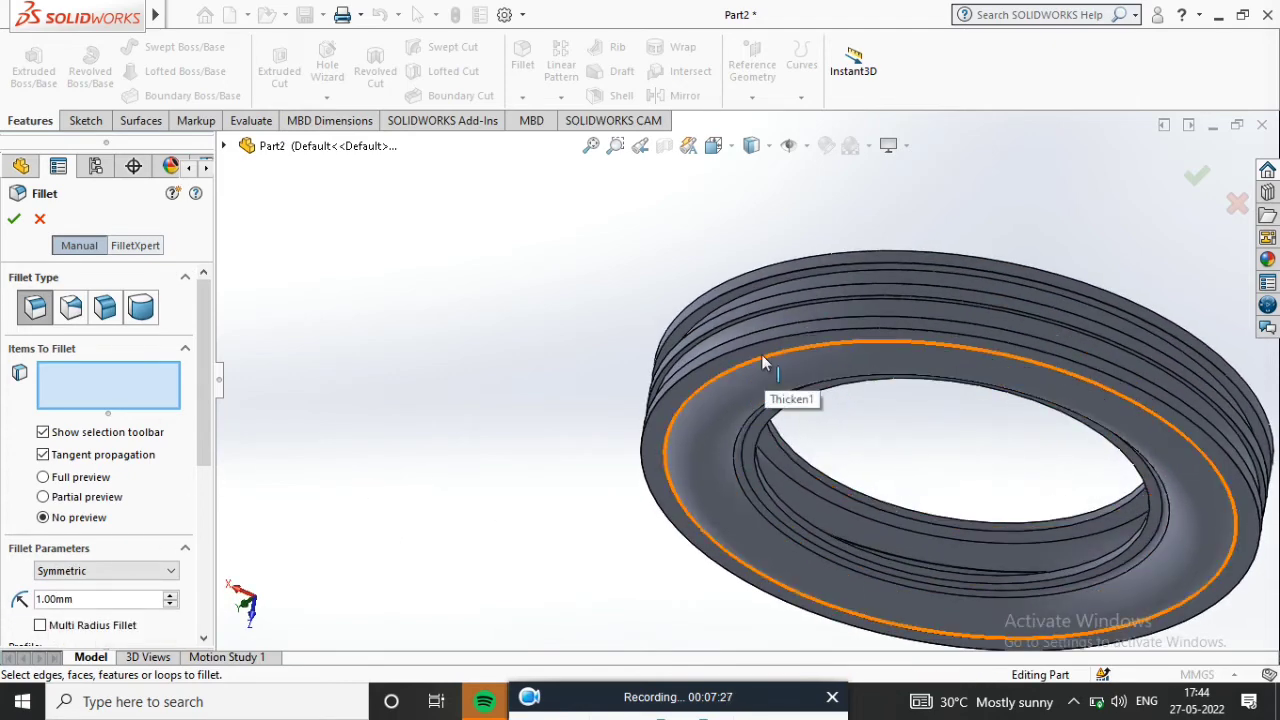
left_click(762, 362)
middle_click_drag(758, 295, 714, 434)
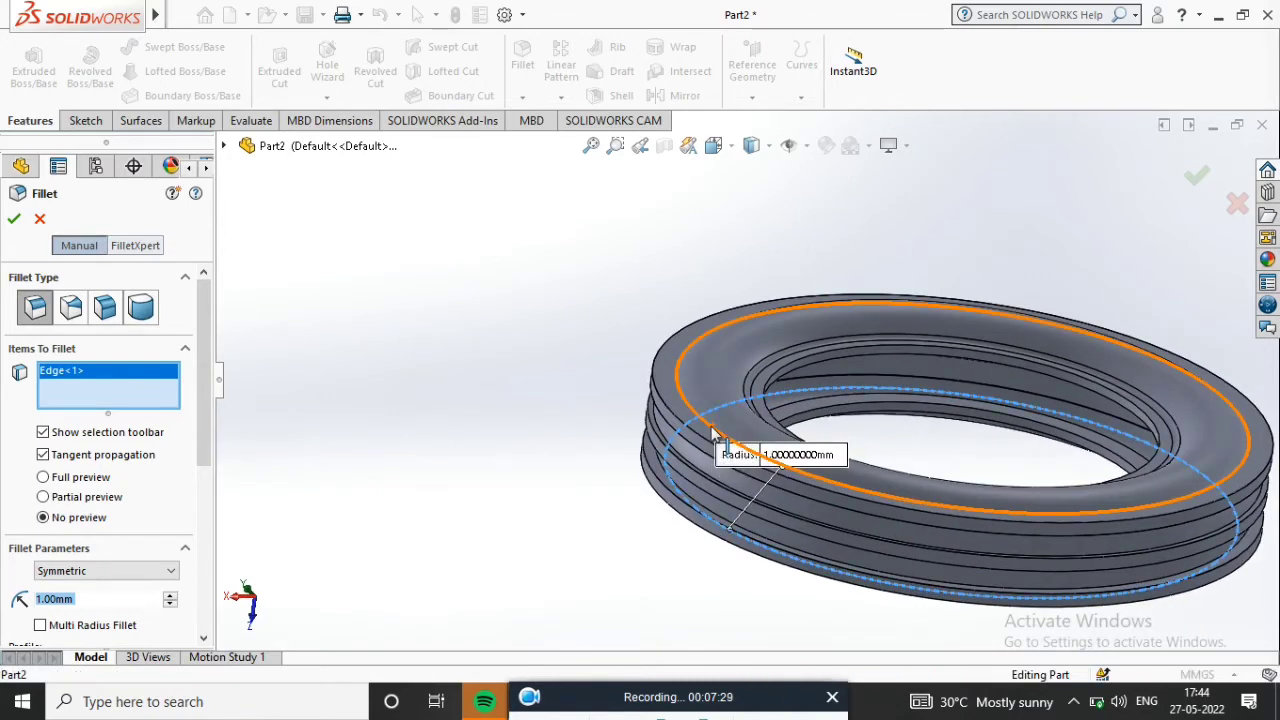
left_click(714, 434)
left_click(14, 219)
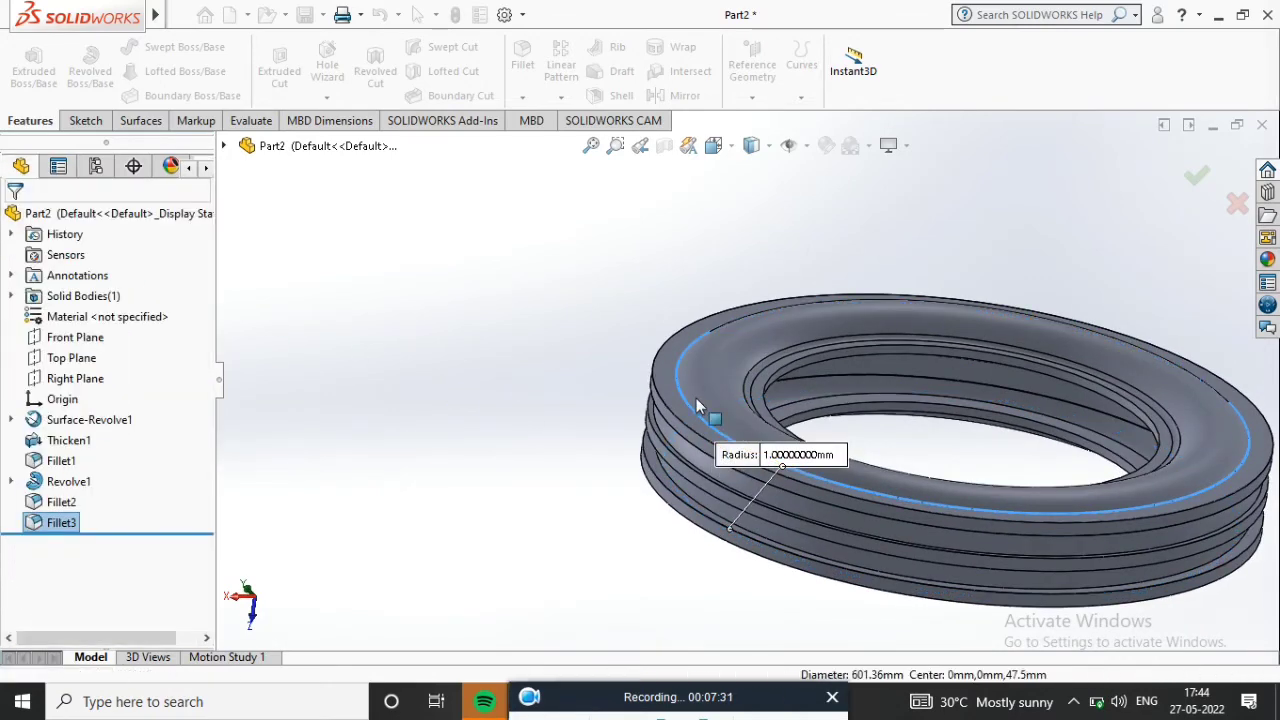
Apply the glossy rubber appearance to the tire
scroll(700, 408, "down", 5)
middle_click_drag(683, 405, 475, 346)
scroll(475, 346, "up", 3)
middle_click_drag(548, 454, 629, 397)
scroll(586, 422, "up", 3)
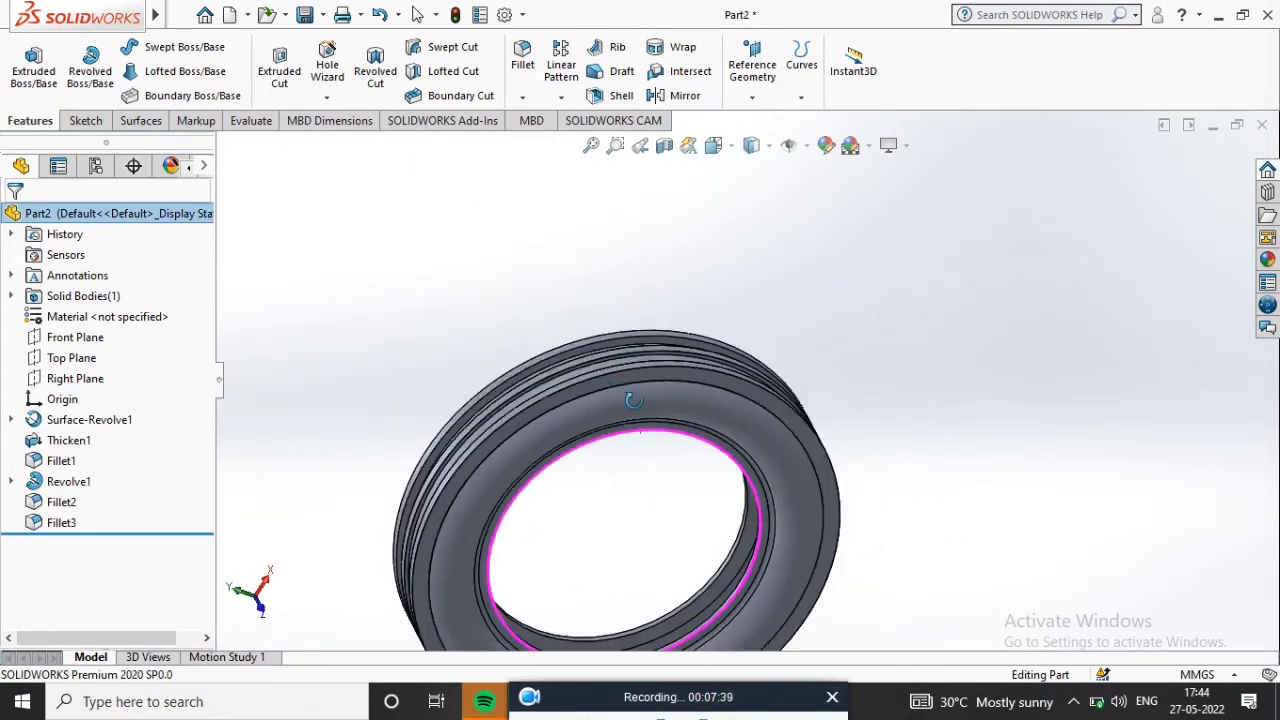
scroll(636, 395, "up", 1)
left_click(942, 372)
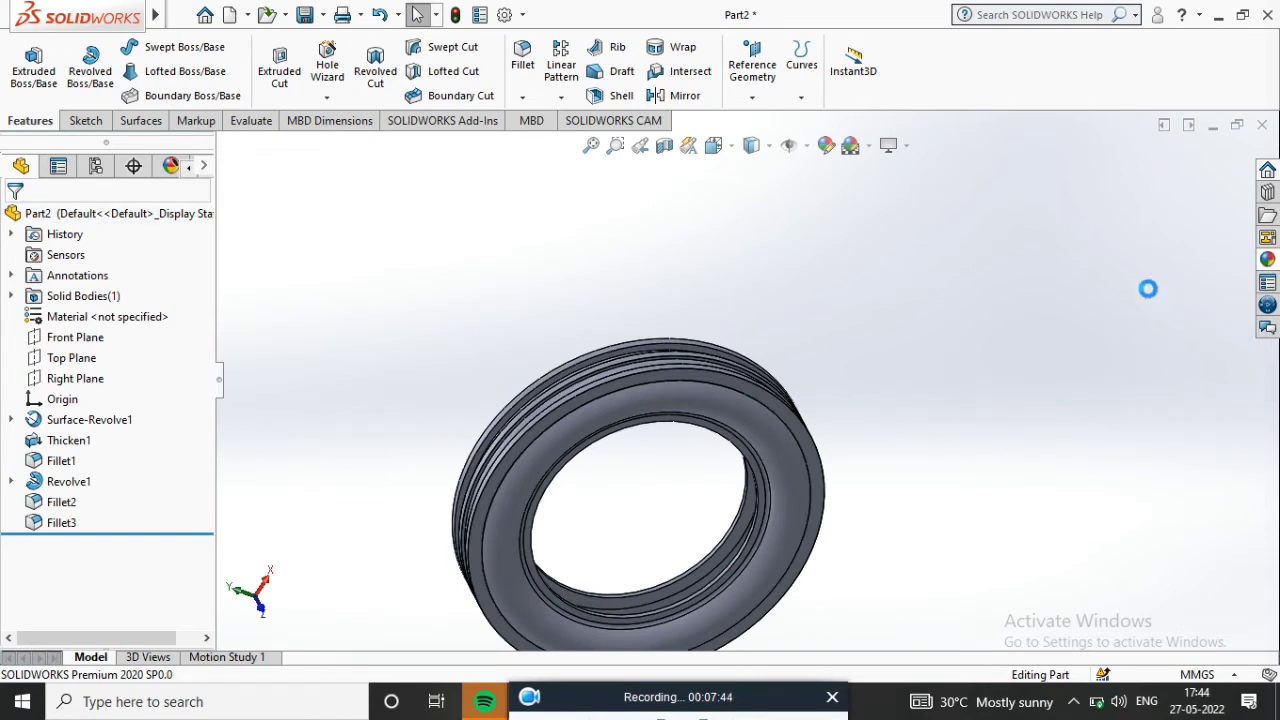
left_click(954, 186)
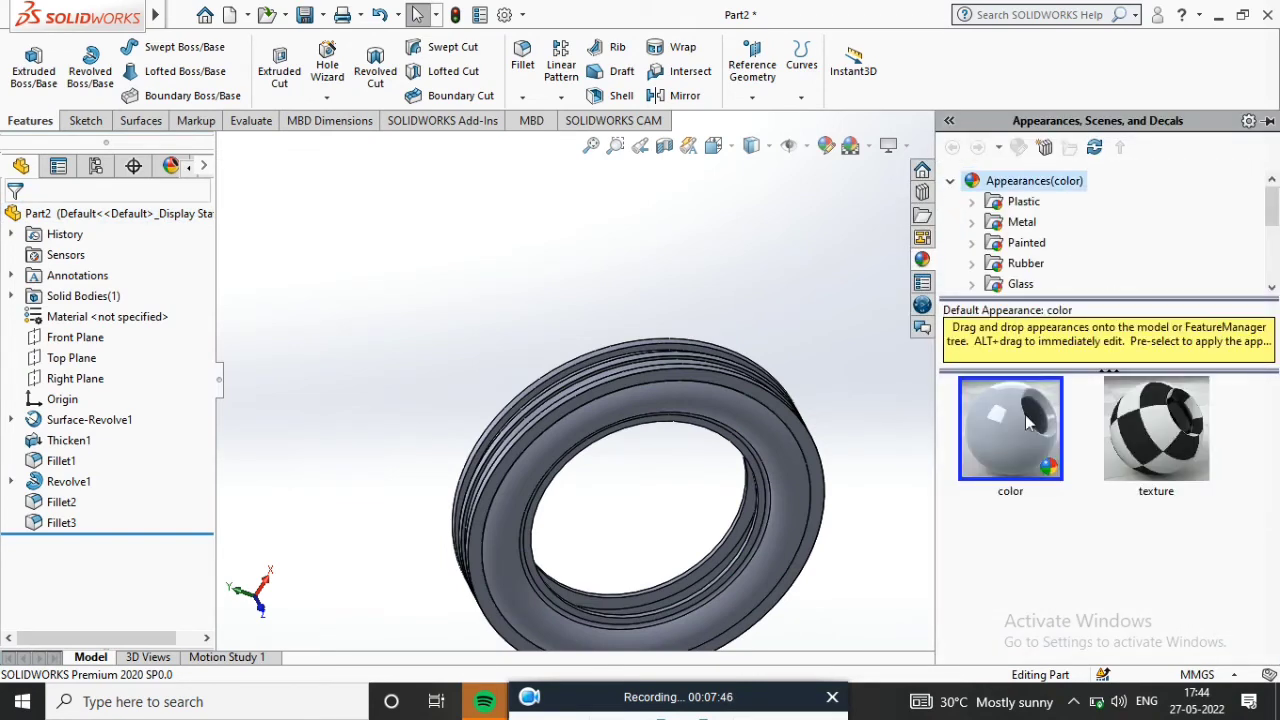
left_click(1025, 263)
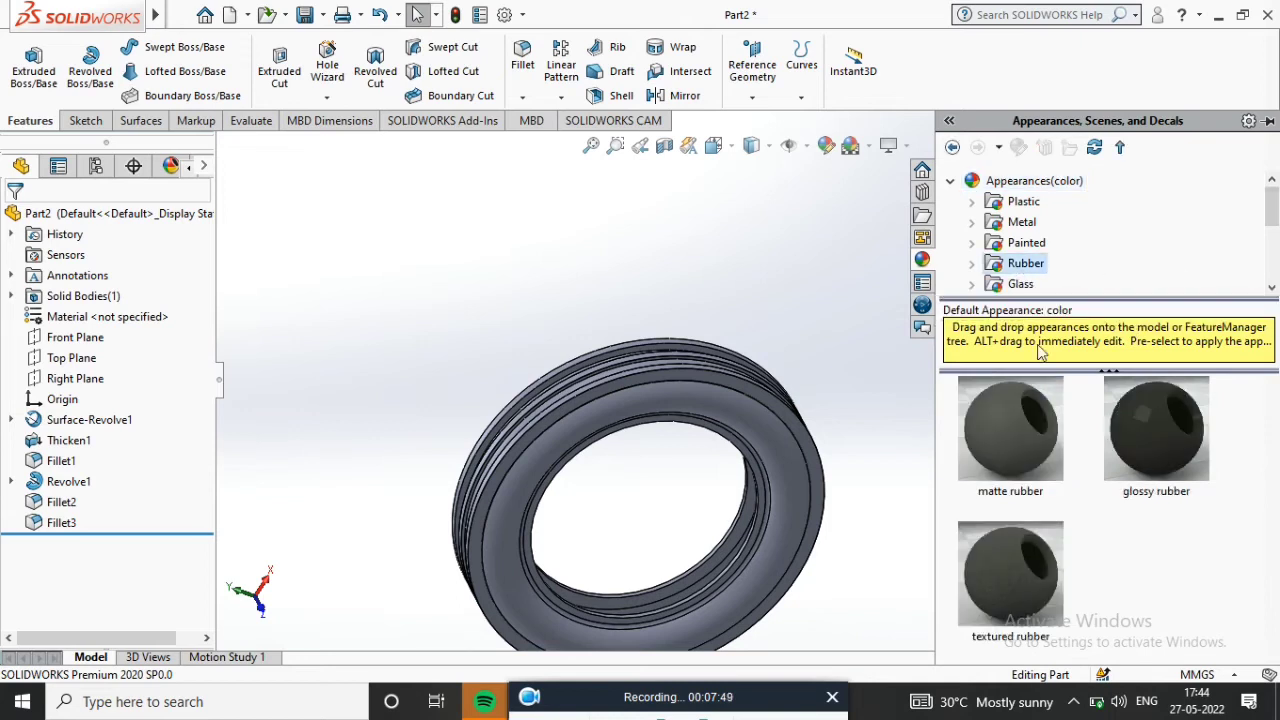
left_click_drag(1185, 450, 570, 380)
Change the scene background to Plain White
middle_click_drag(785, 340, 771, 251)
scroll(654, 478, "down", 3)
middle_click_drag(654, 478, 740, 300)
left_click(868, 146)
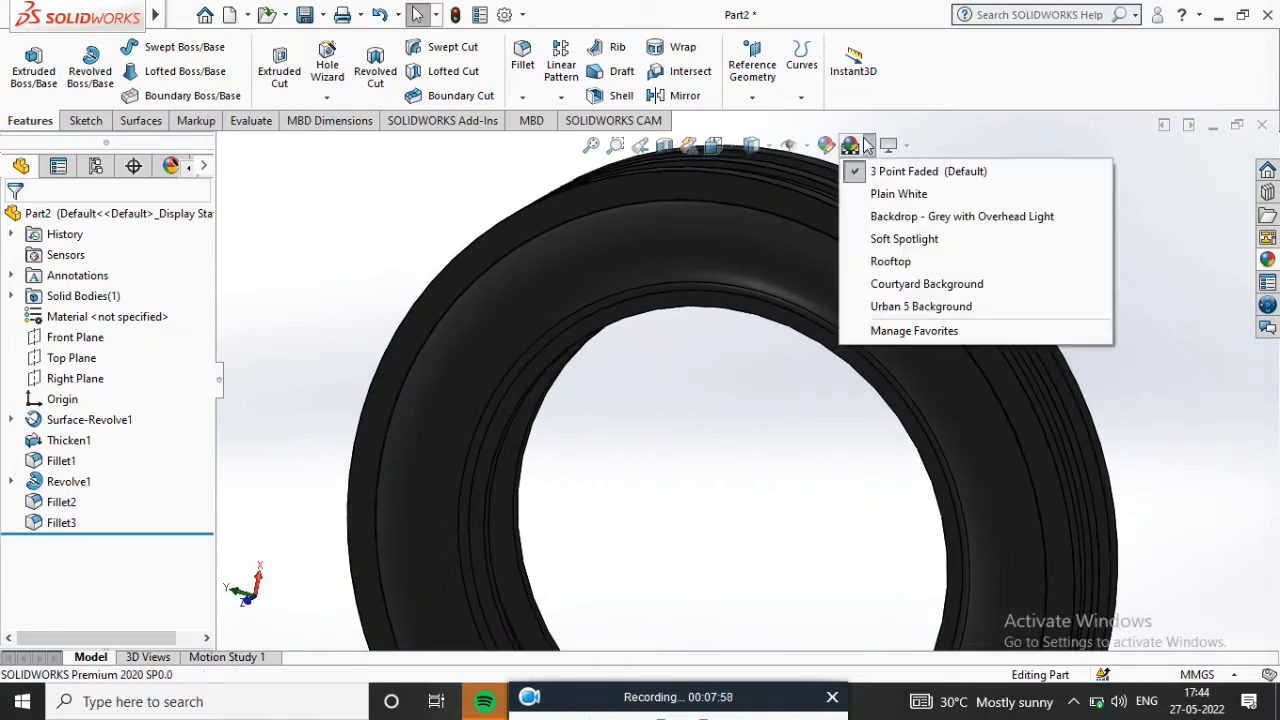
left_click(890, 194)
Create a Rotate model animation in Motion Study 1 with one clockwise rotation about the X-axis over 10 seconds, starting at 0 seconds
middle_click_drag(886, 251, 905, 431)
scroll(758, 428, "down", 3)
middle_click_drag(750, 425, 680, 420)
scroll(773, 427, "up", 5)
middle_click_drag(578, 462, 590, 440)
left_click(226, 657)
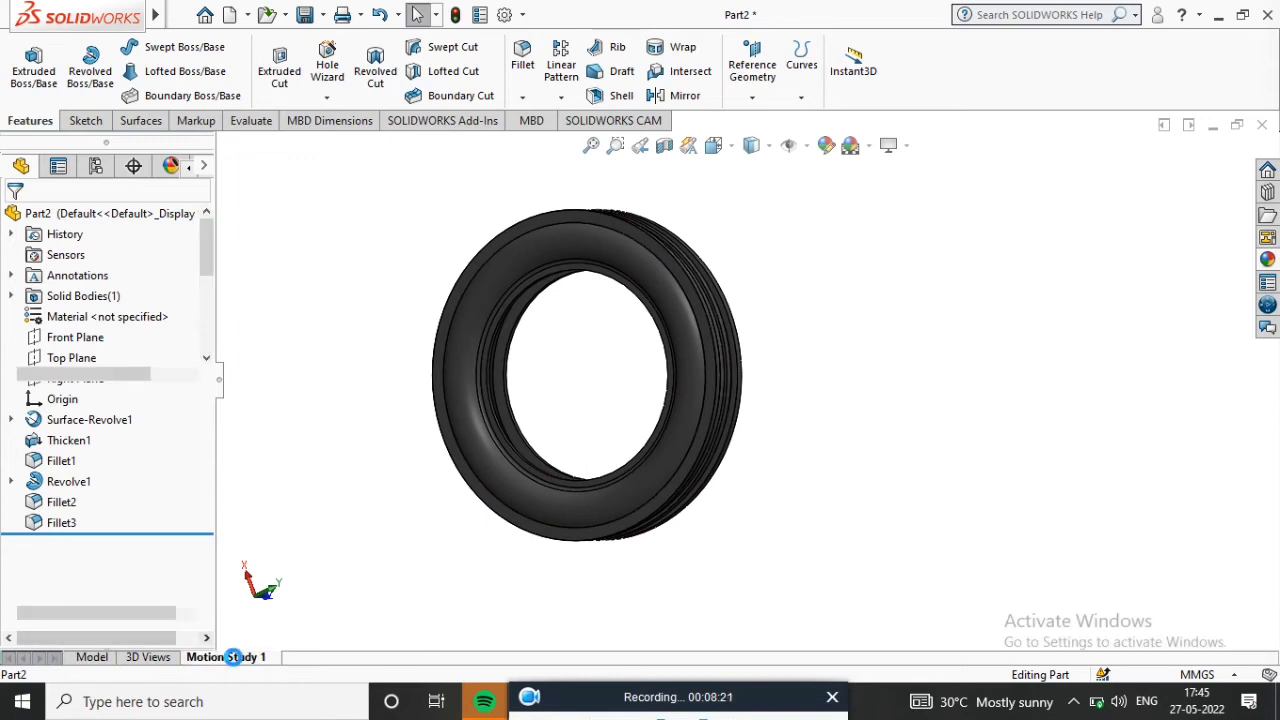
left_click(455, 640)
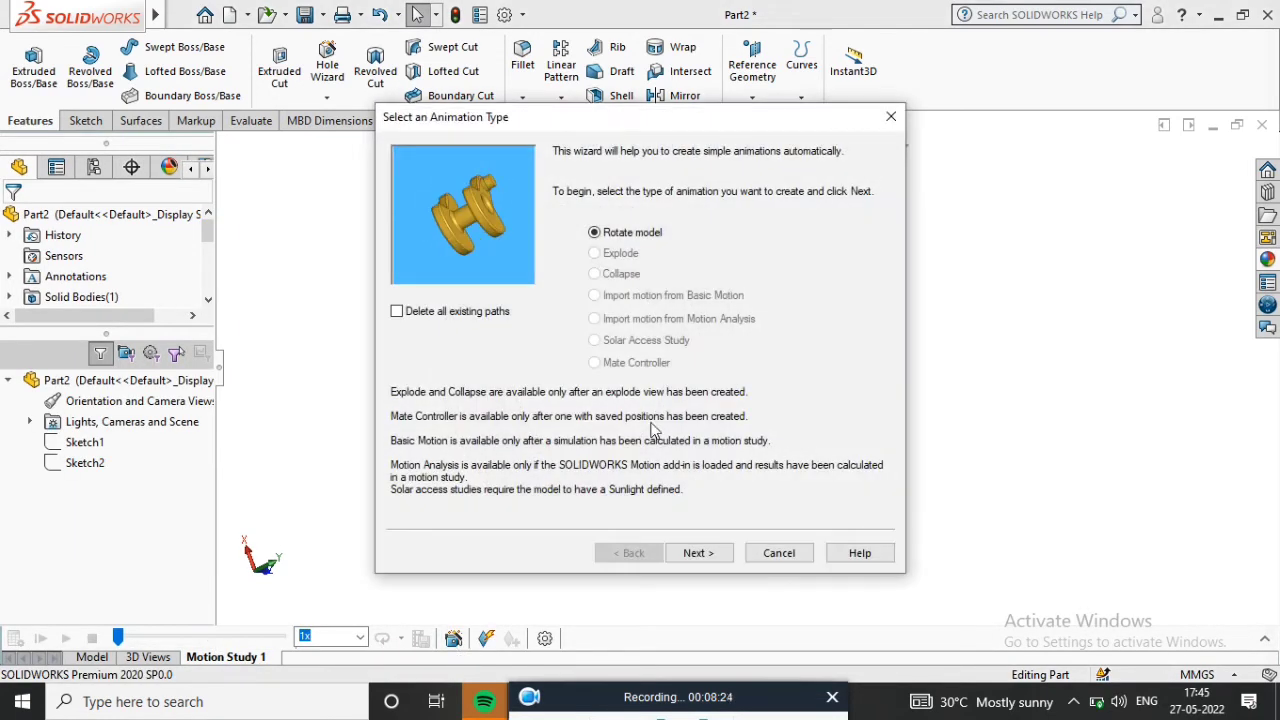
left_click(705, 556)
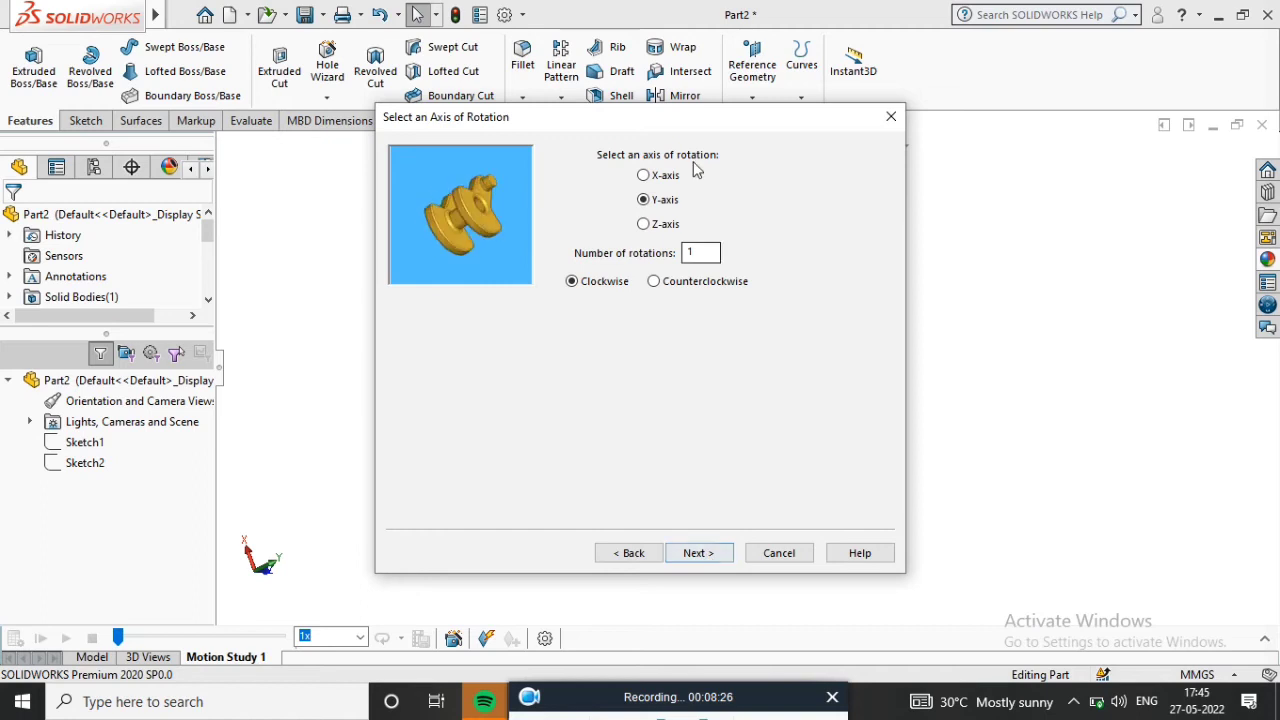
left_click(643, 175)
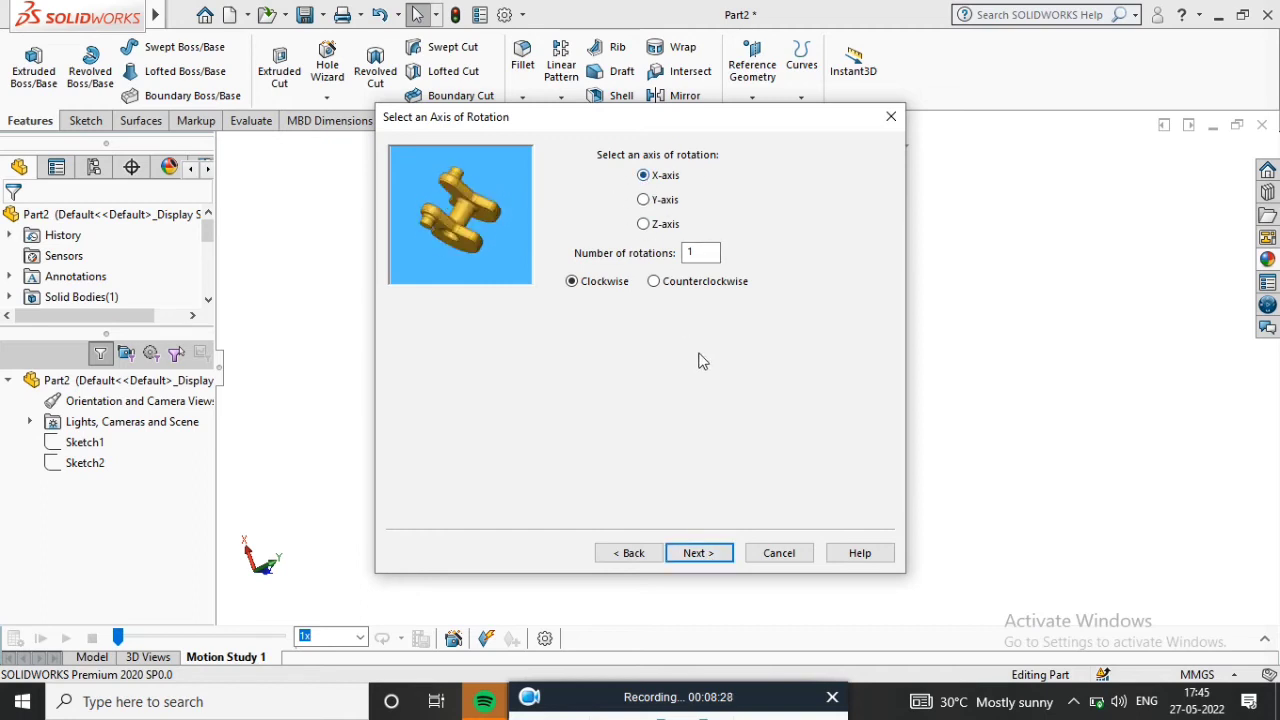
left_click(712, 554)
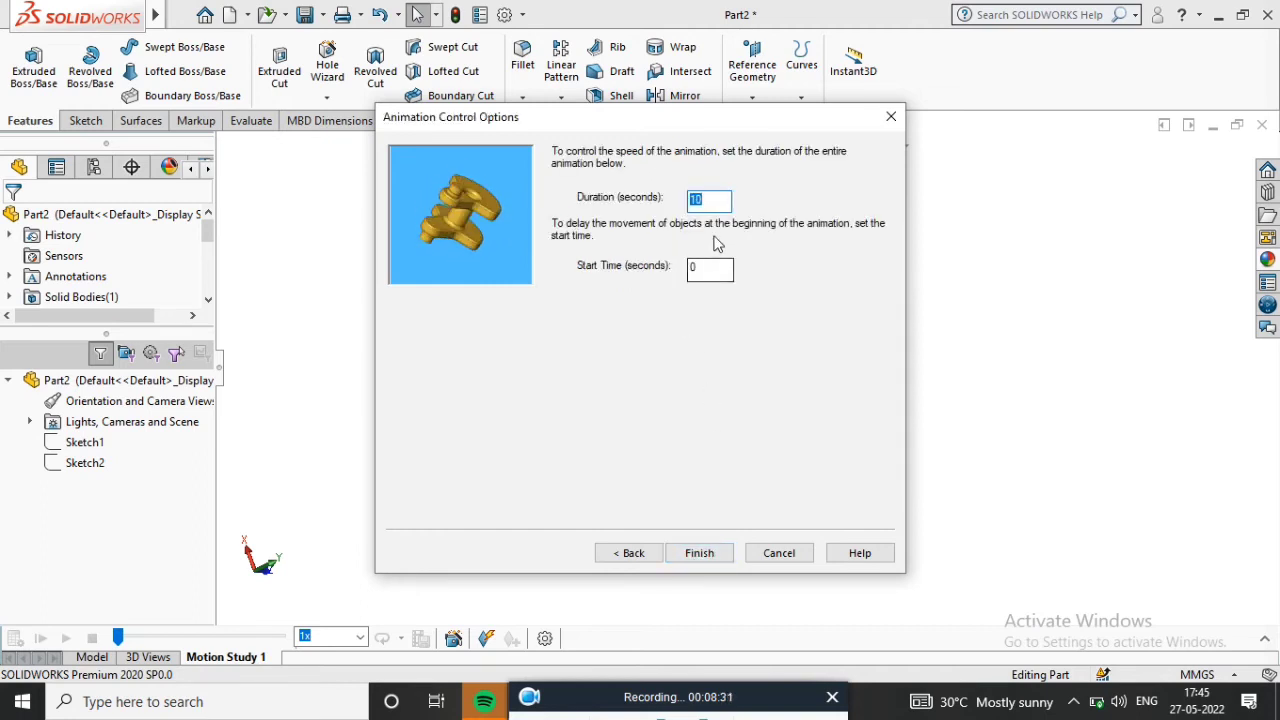
left_click(708, 553)
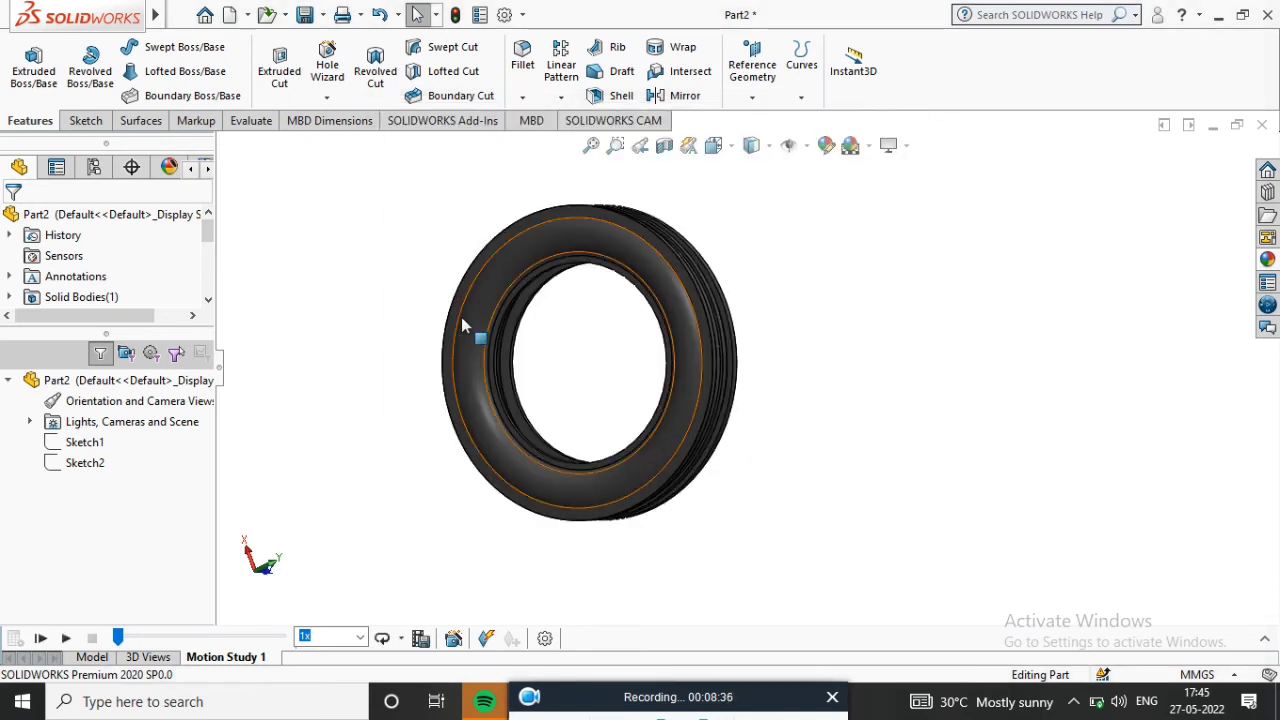
Play the rotation animation while viewing the tire in Hidden Lines Removed, Hidden Lines Visible, Wireframe, and finally Shaded With Edges display styles
left_click(64, 640)
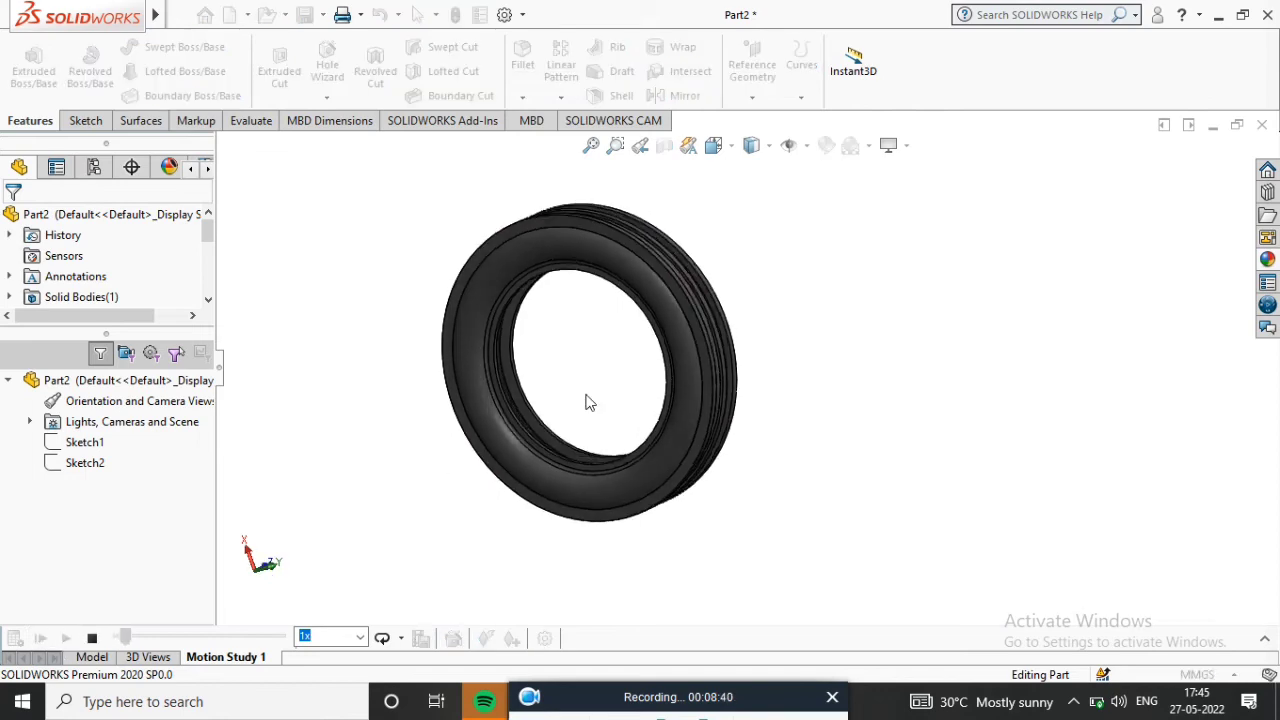
left_click(769, 147)
left_click(751, 229)
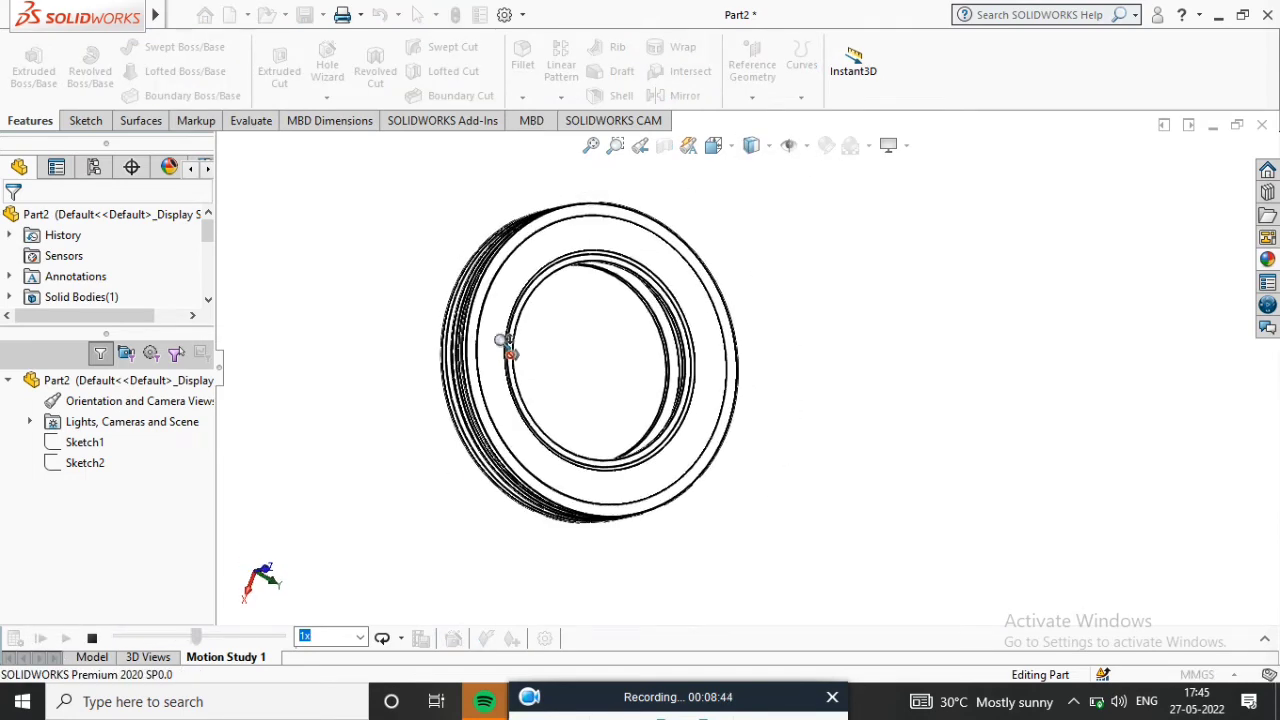
left_click(769, 147)
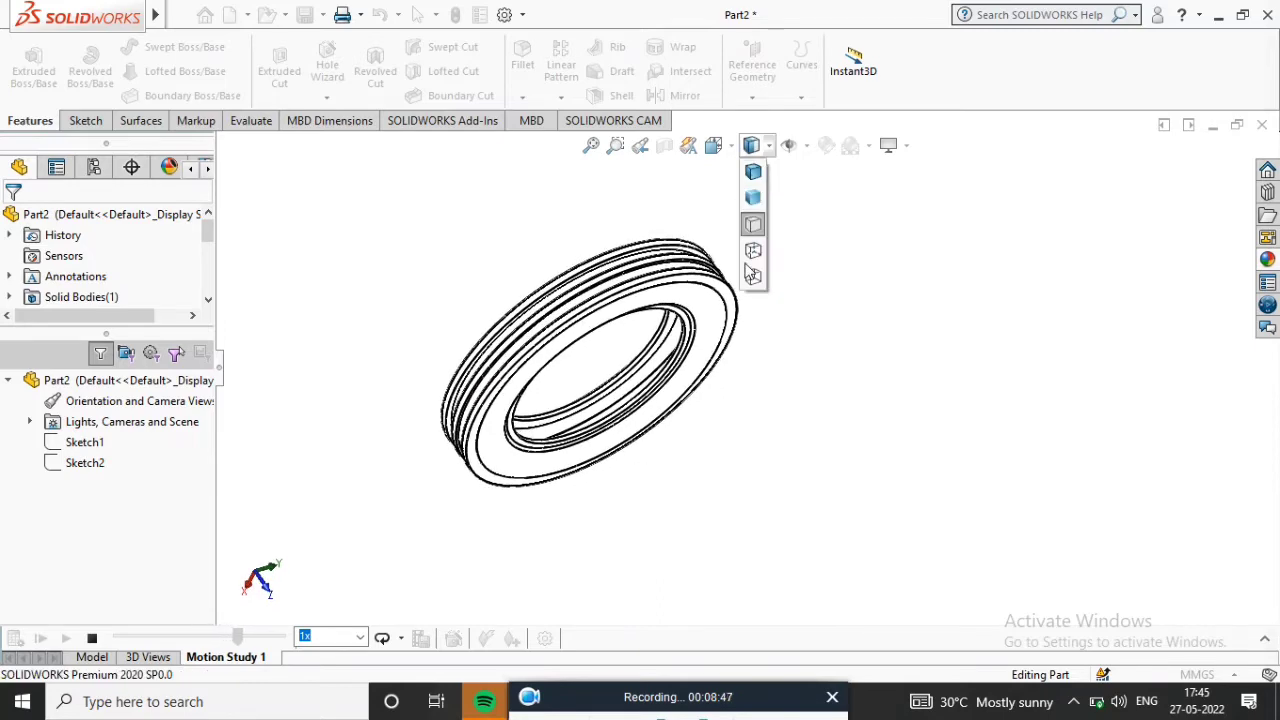
left_click(752, 255)
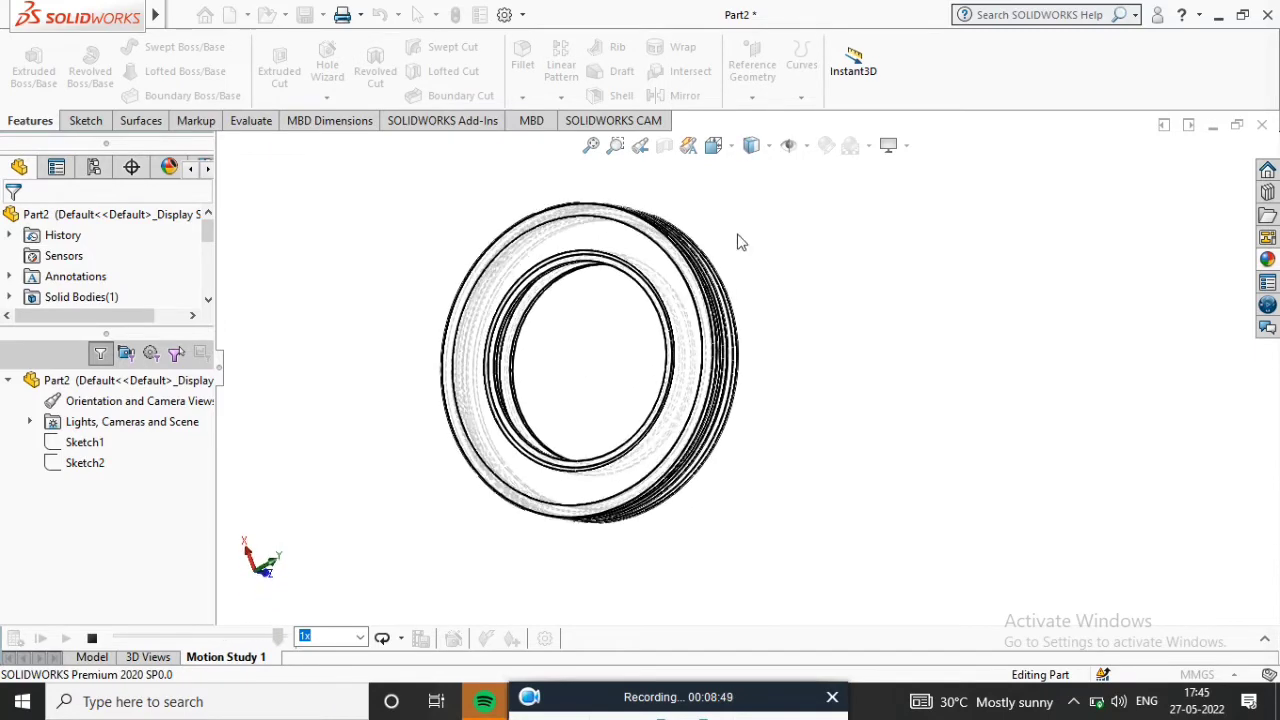
left_click(752, 147)
left_click(755, 281)
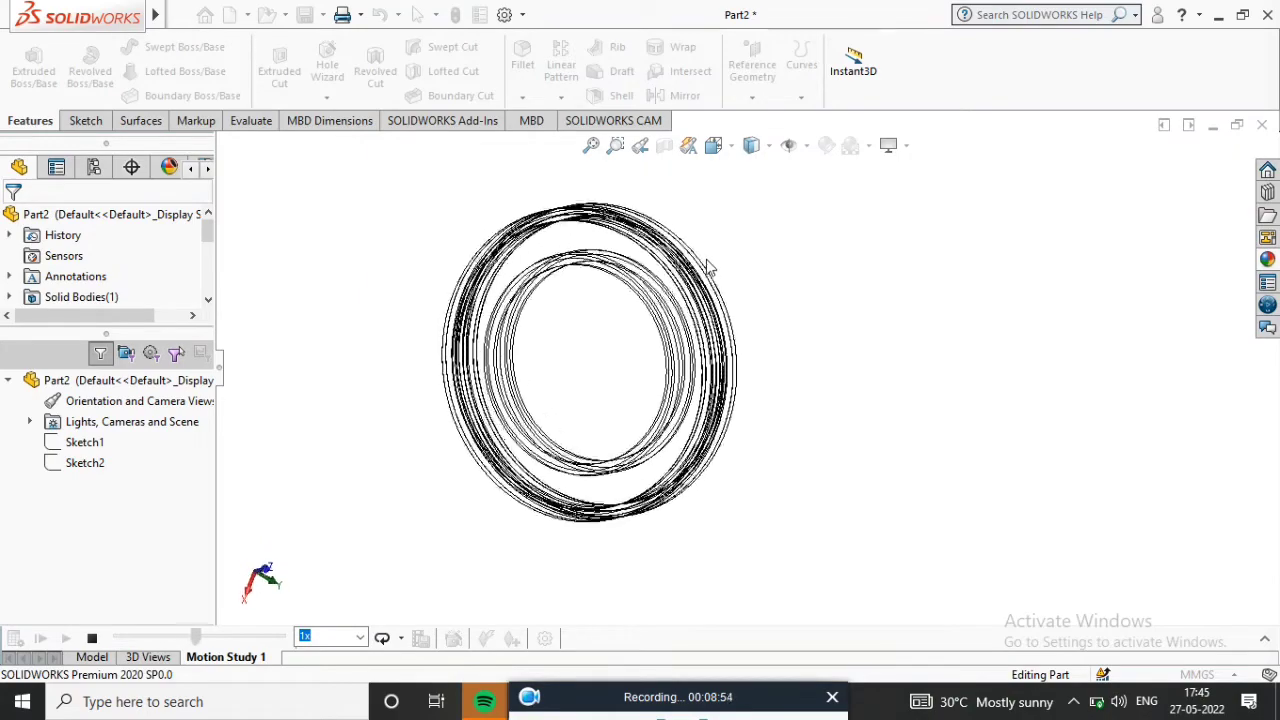
left_click(752, 147)
left_click(757, 178)
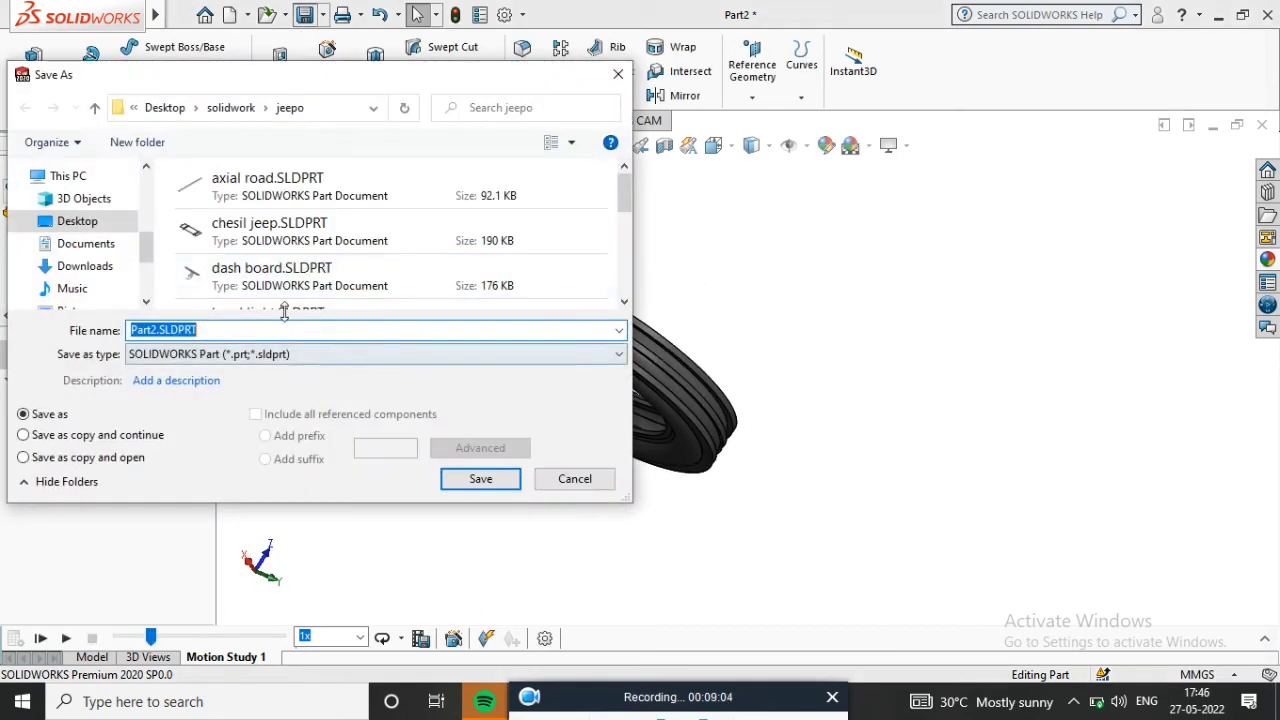
Start saving the part and create a new folder named "tractor" inside the solidwork folder
left_click(95, 112)
right_click(281, 277)
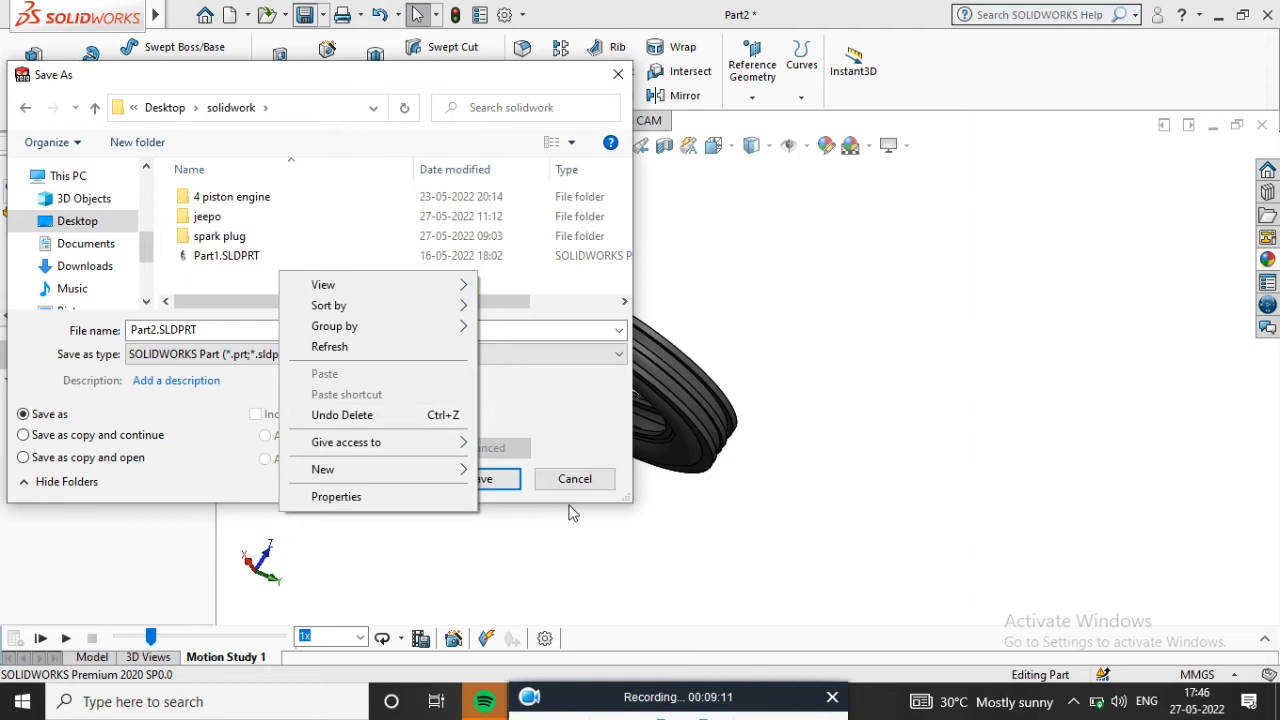
mouse_move(423, 468)
left_click(585, 477)
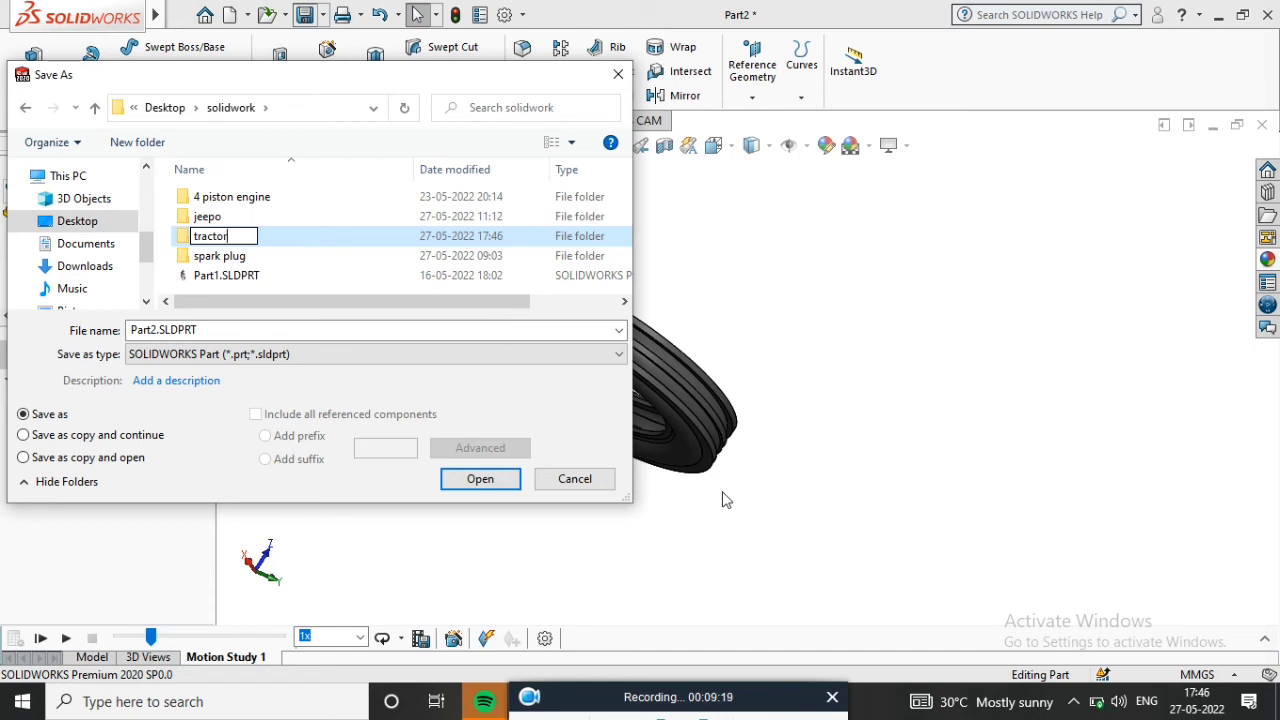
left_click(587, 302)
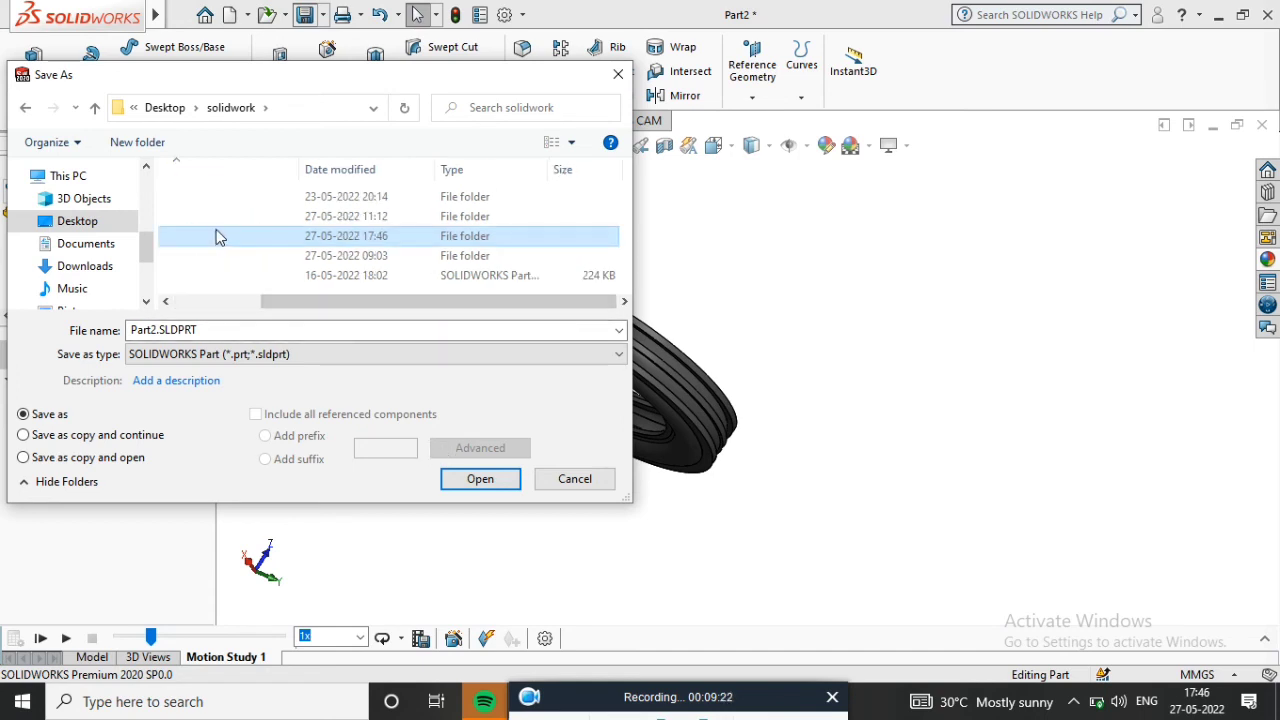
Save the part in the tractor folder under the file name "front tyor"
scroll(283, 247, "left", 1)
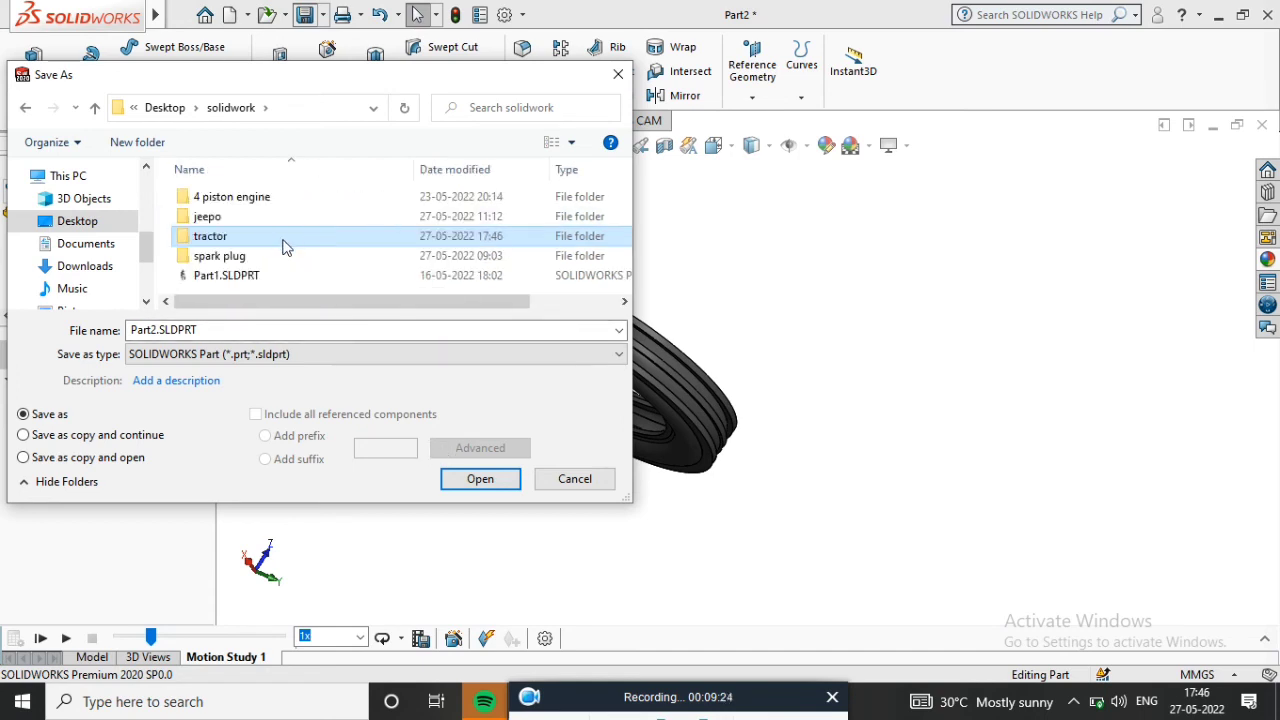
double_click(283, 243)
double_click(203, 329)
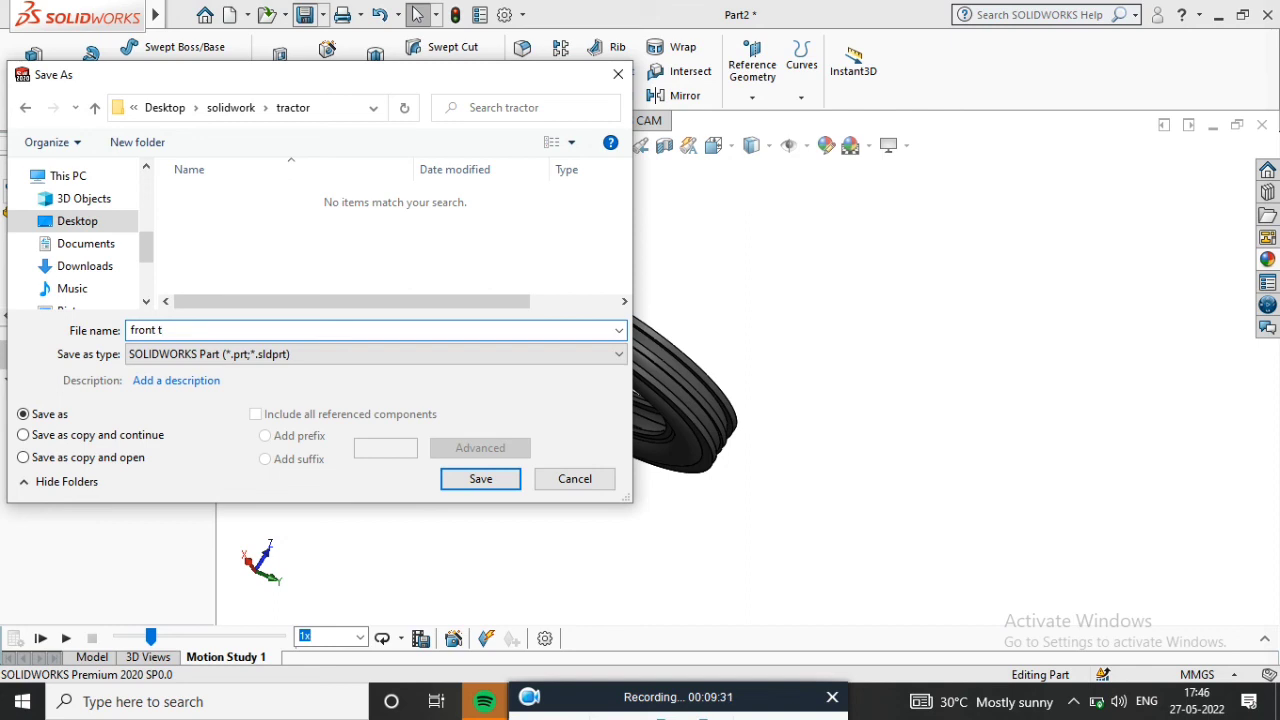
left_click(613, 378)
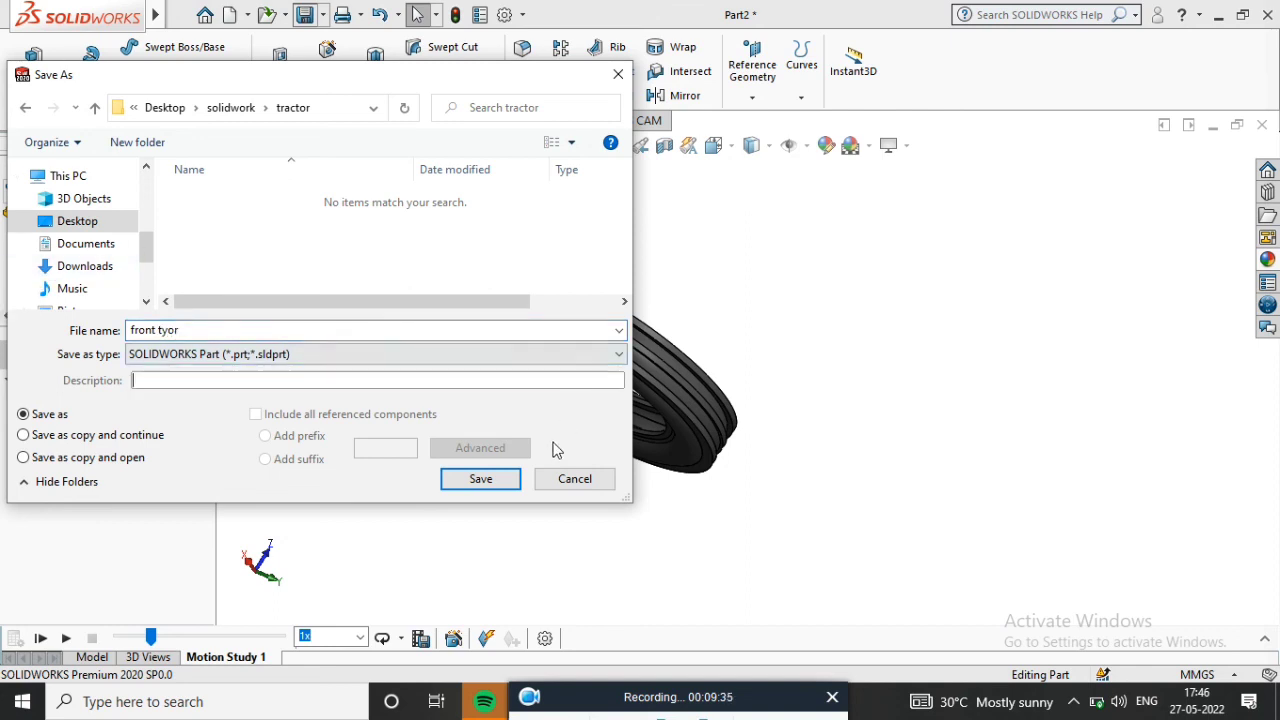
left_click(481, 480)
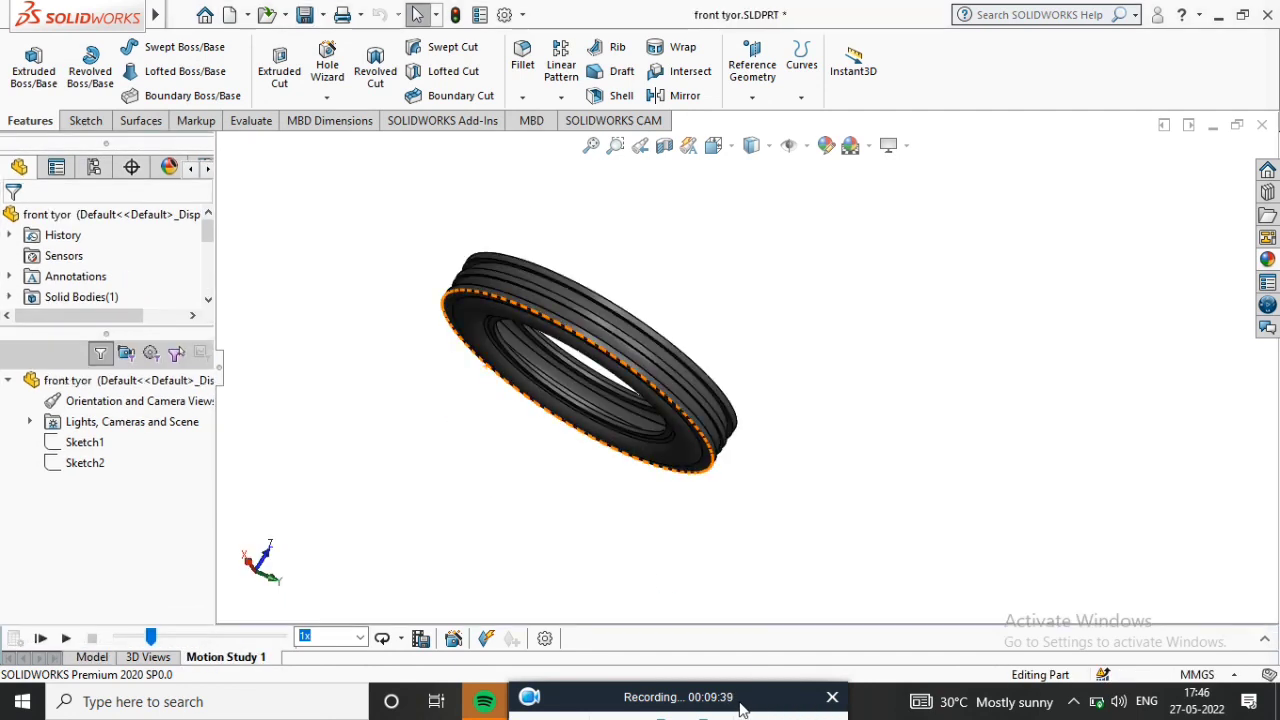